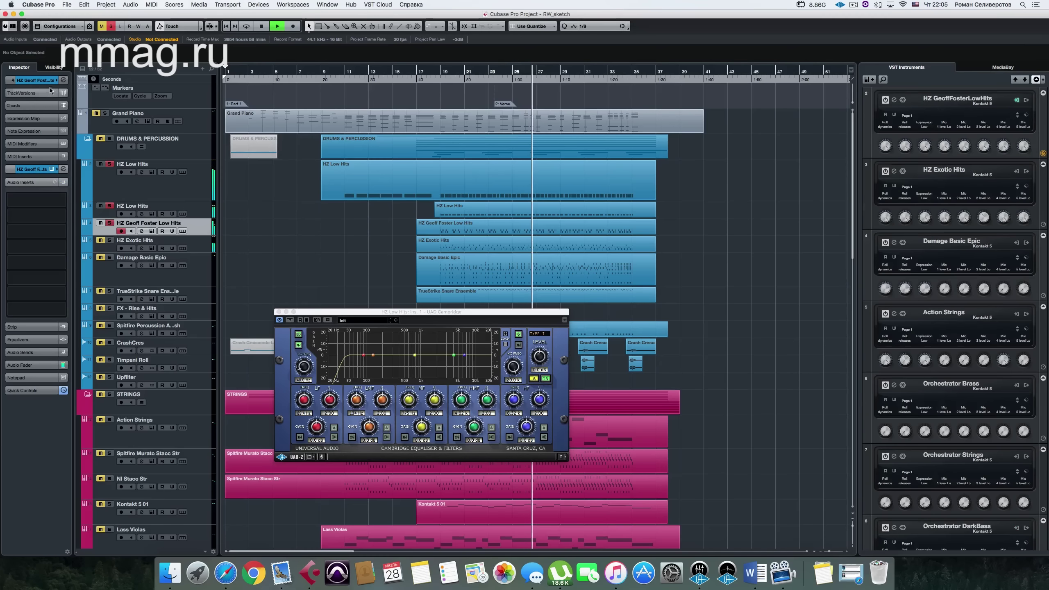
# Stop playback and bring up the Kontakt instrument window of the HZ Geoff Foster Low Hits track
pyautogui.click(35, 80)
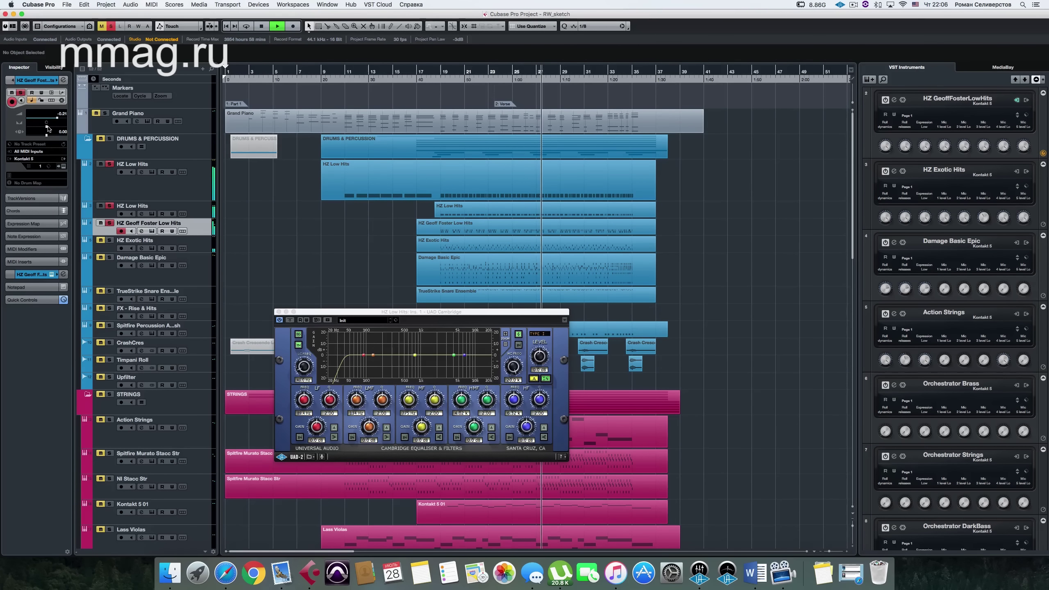
pyautogui.press('space')
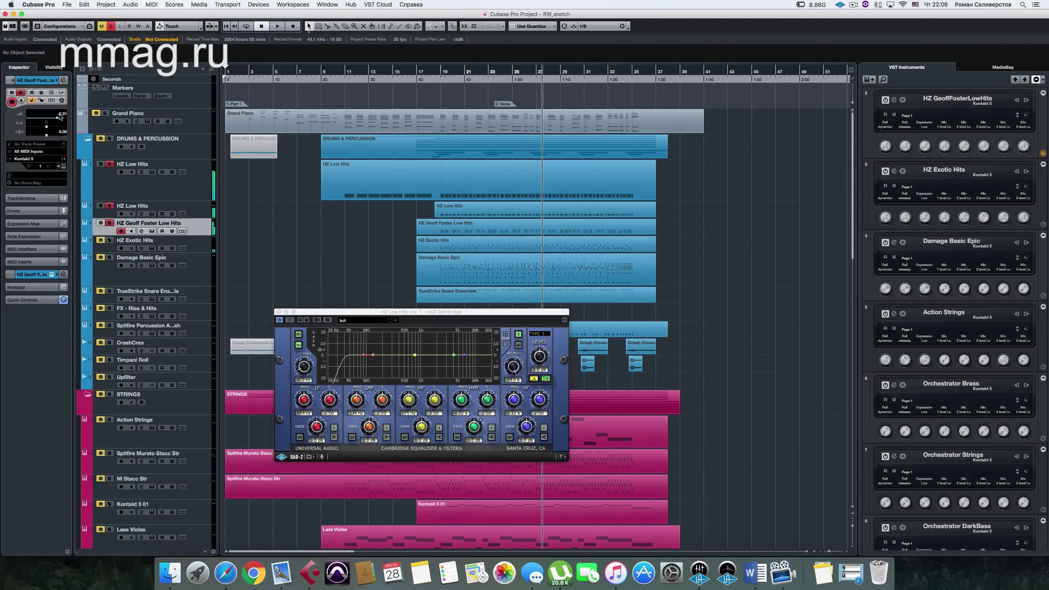
pyautogui.click(64, 166)
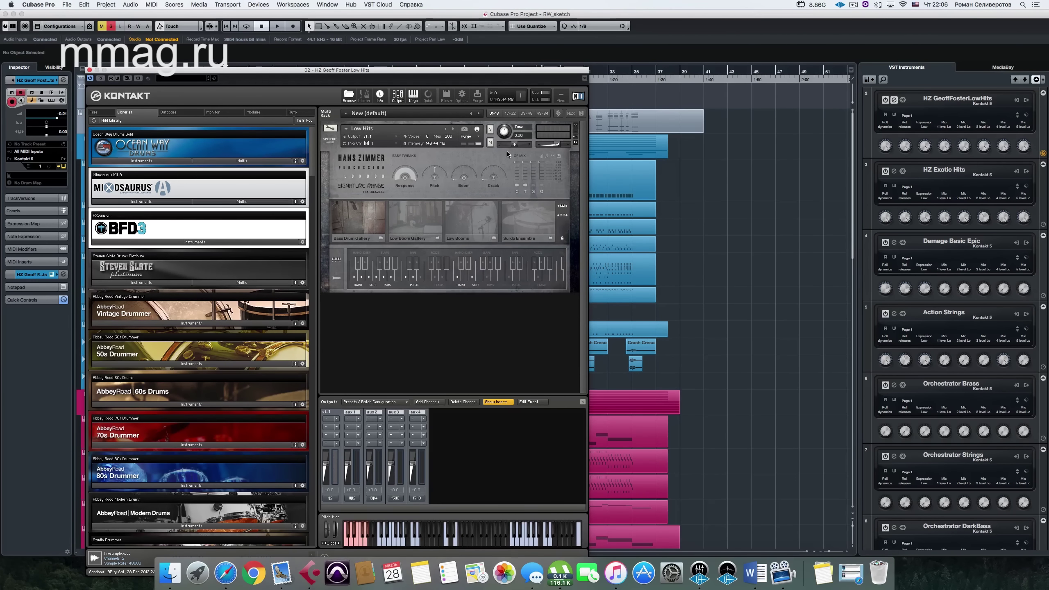
pyautogui.moveTo(213, 71); pyautogui.dragTo(459, 62)
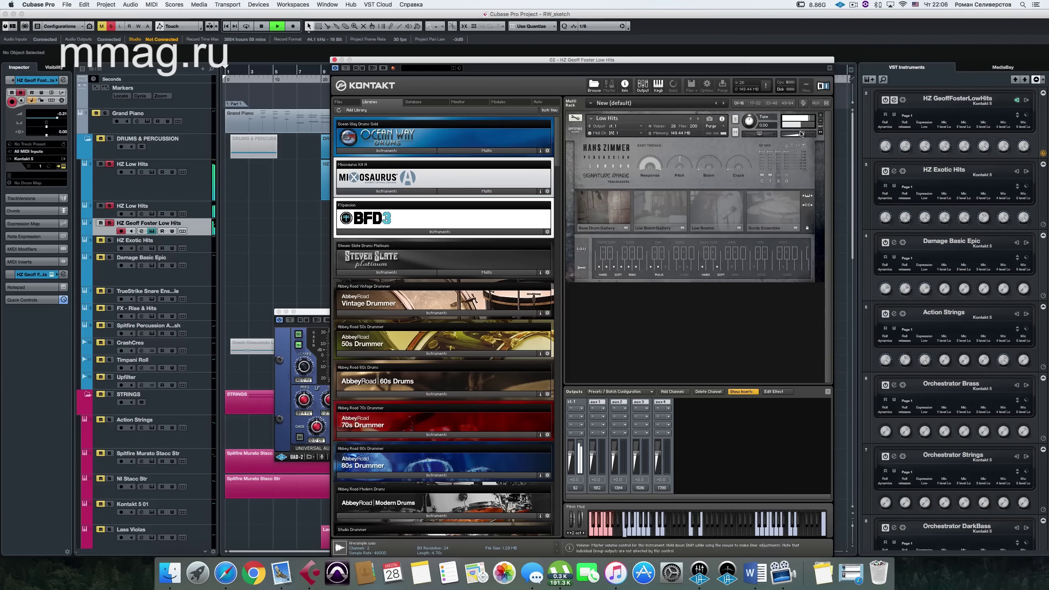
# Try panning the Low Hits instrument hard right in Kontakt, restore it, and try panning its track right instead
pyautogui.moveTo(759, 134); pyautogui.dragTo(769, 137)
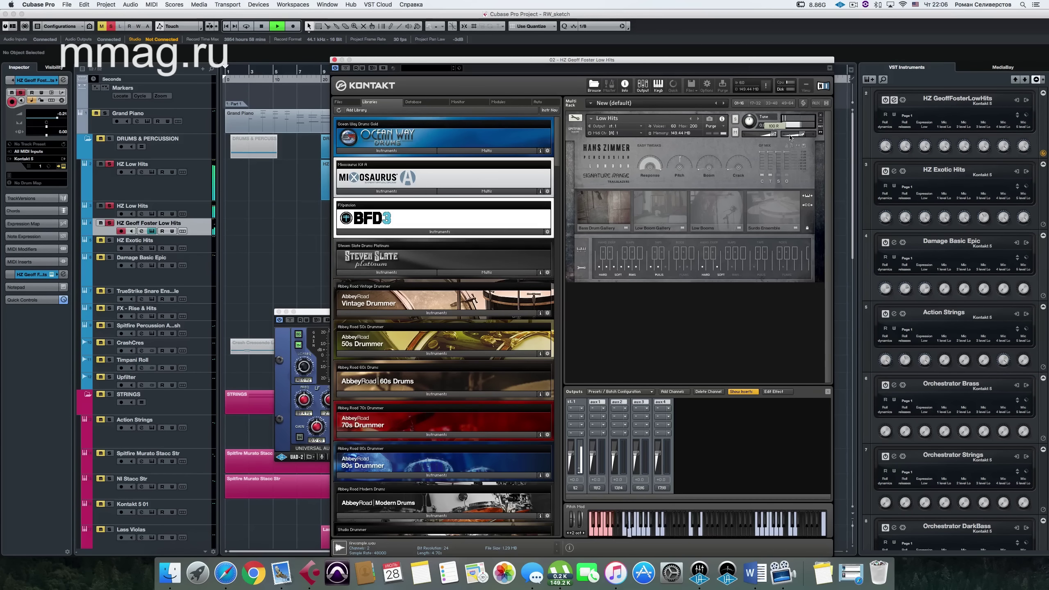
pyautogui.moveTo(790, 137); pyautogui.dragTo(771, 138)
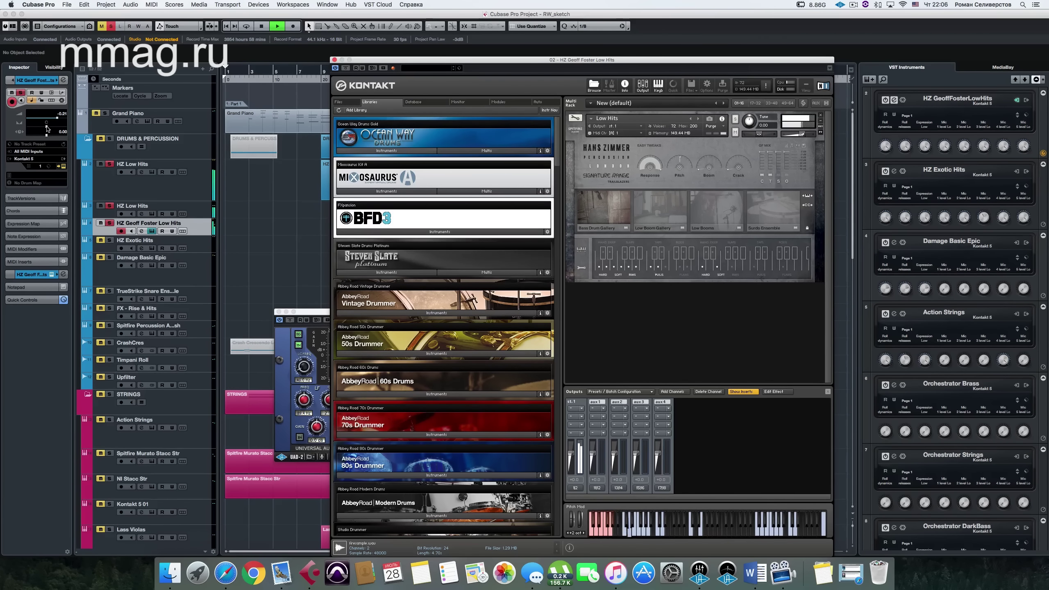
pyautogui.moveTo(47, 129); pyautogui.dragTo(54, 129)
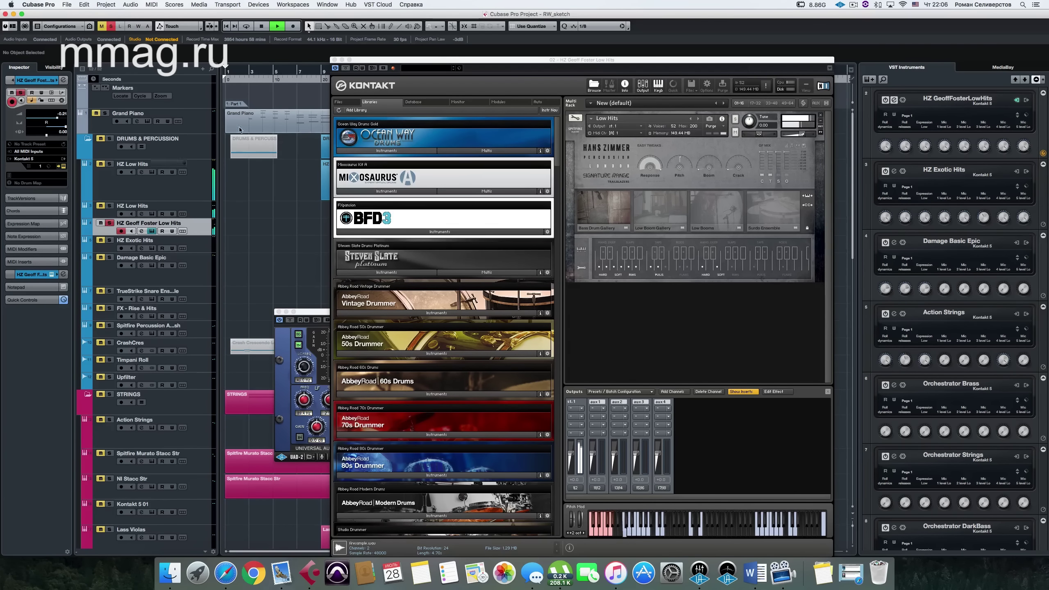
# Move the Kontakt window clear of the upper tracks and switch the track's panner to Stereo Combined Panner
pyautogui.moveTo(367, 61); pyautogui.dragTo(317, 273)
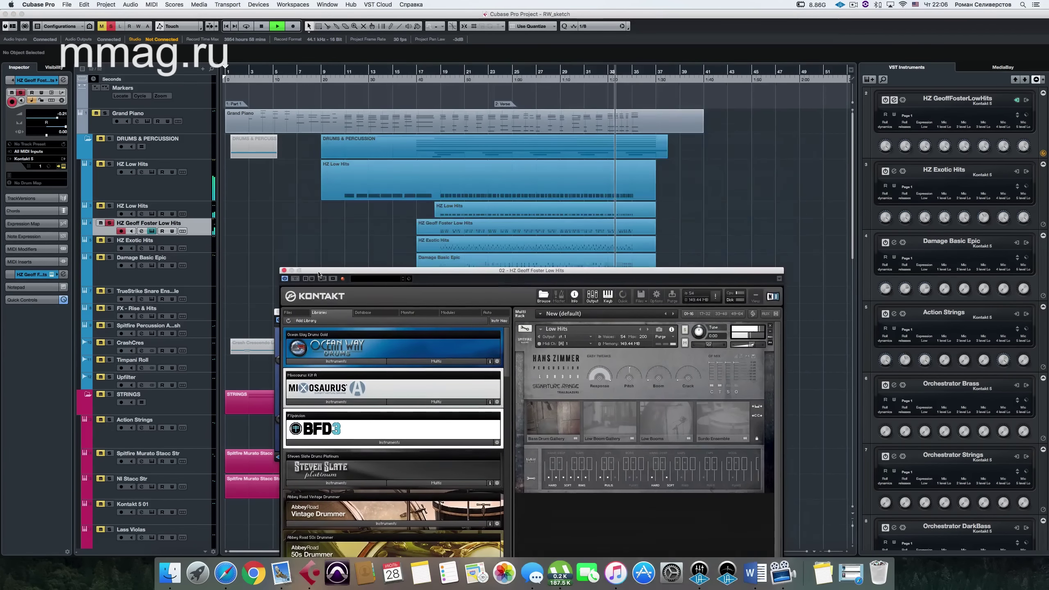
pyautogui.rightClick(48, 126)
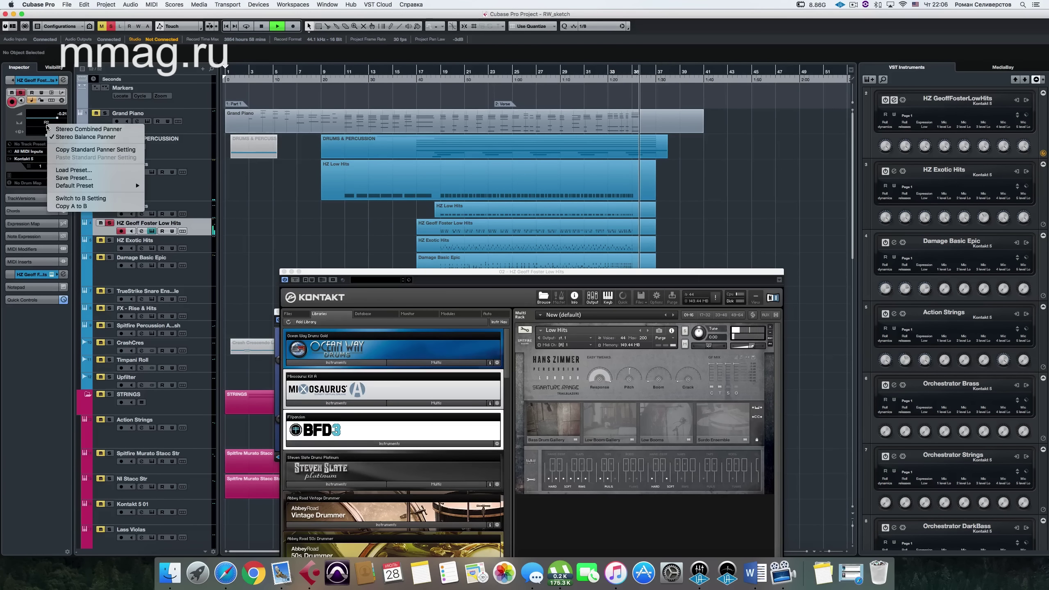
pyautogui.click(61, 129)
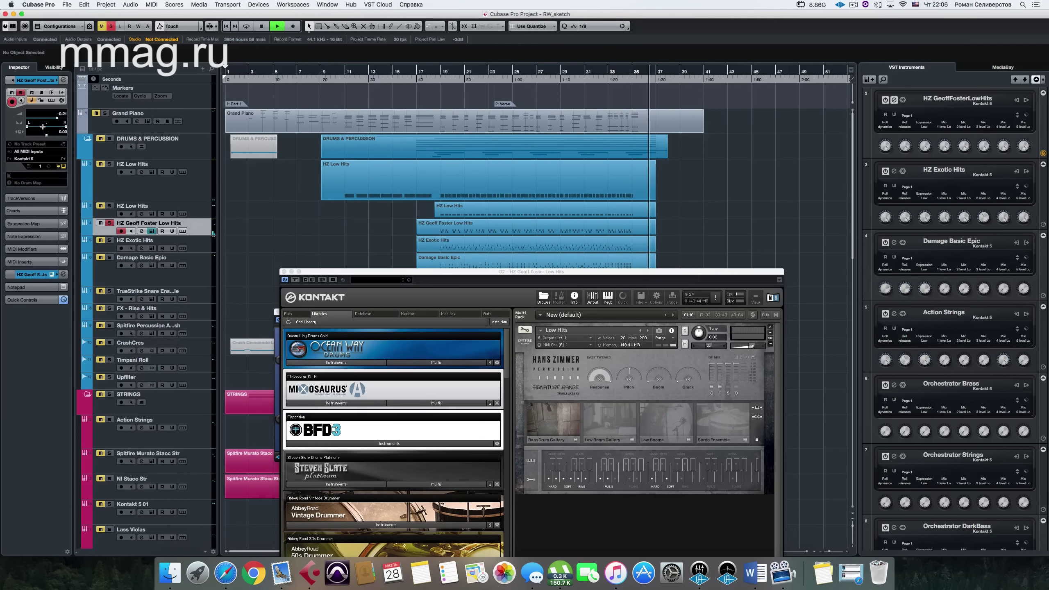
# During playback, set the track's left pan value to L30 and adjust the combined panner's stereo range
pyautogui.click(463, 73)
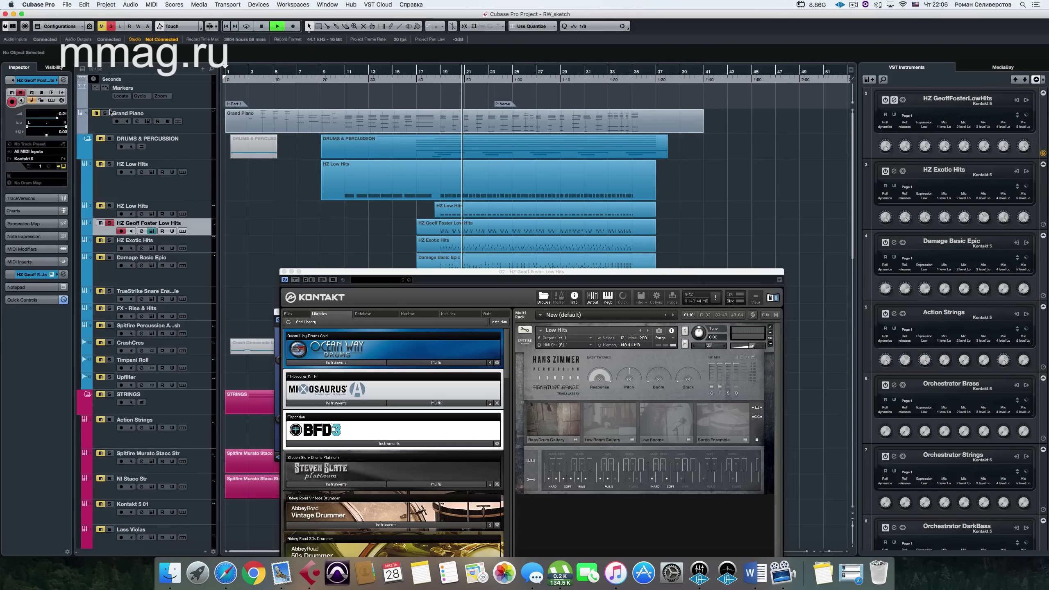
pyautogui.doubleClick(30, 122)
pyautogui.write('L30')
pyautogui.press('Return')
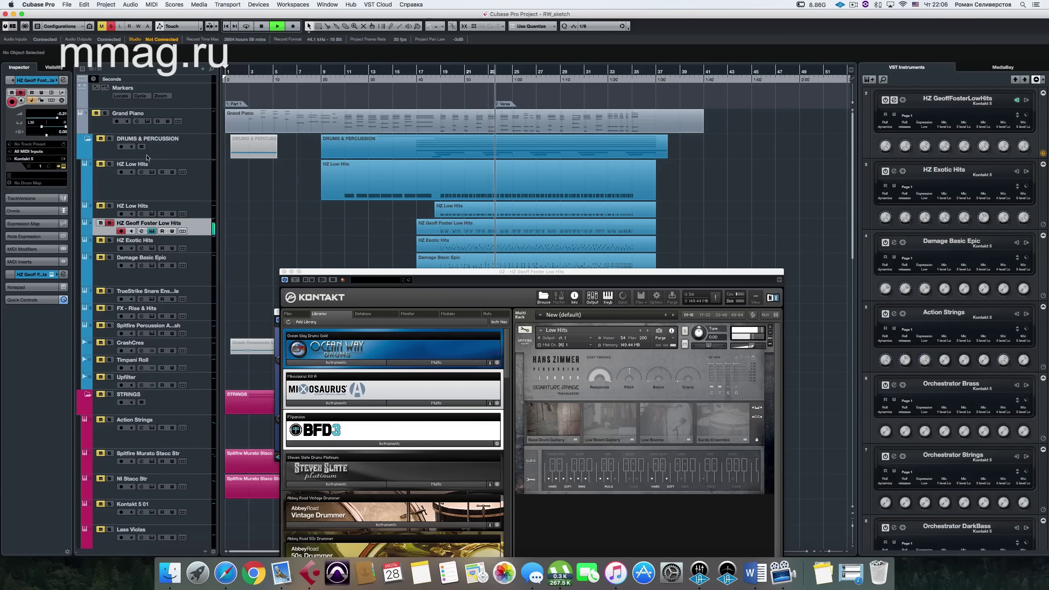
pyautogui.moveTo(53, 126); pyautogui.dragTo(47, 126)
pyautogui.press('space')
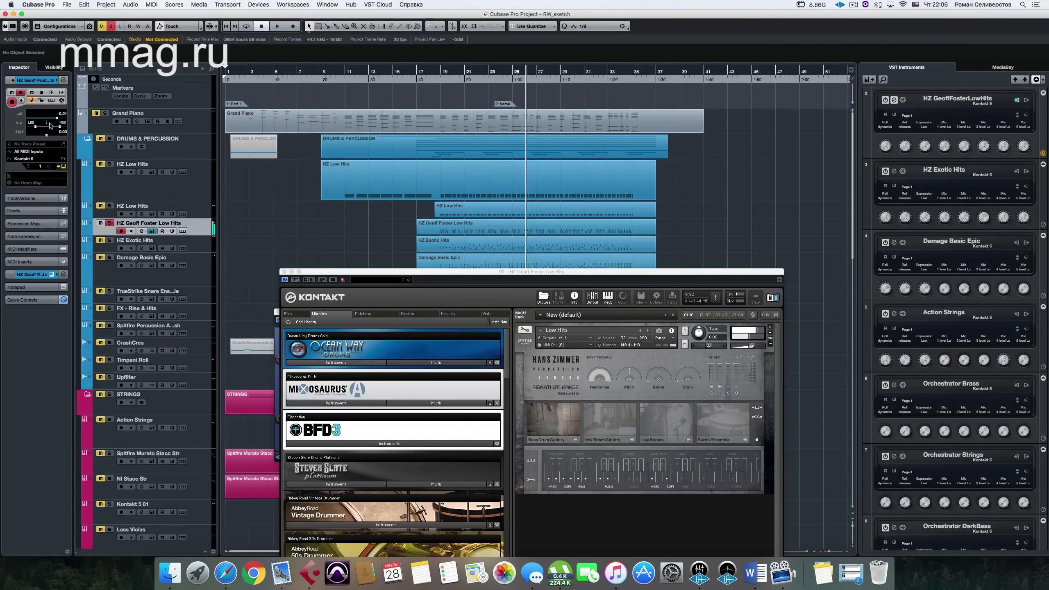
# Close the Kontakt window and play from near the start of the second HZ Low Hits clip with both HZ Low Hits tracks soloed
pyautogui.click(284, 272)
pyautogui.click(438, 78)
pyautogui.press('space')
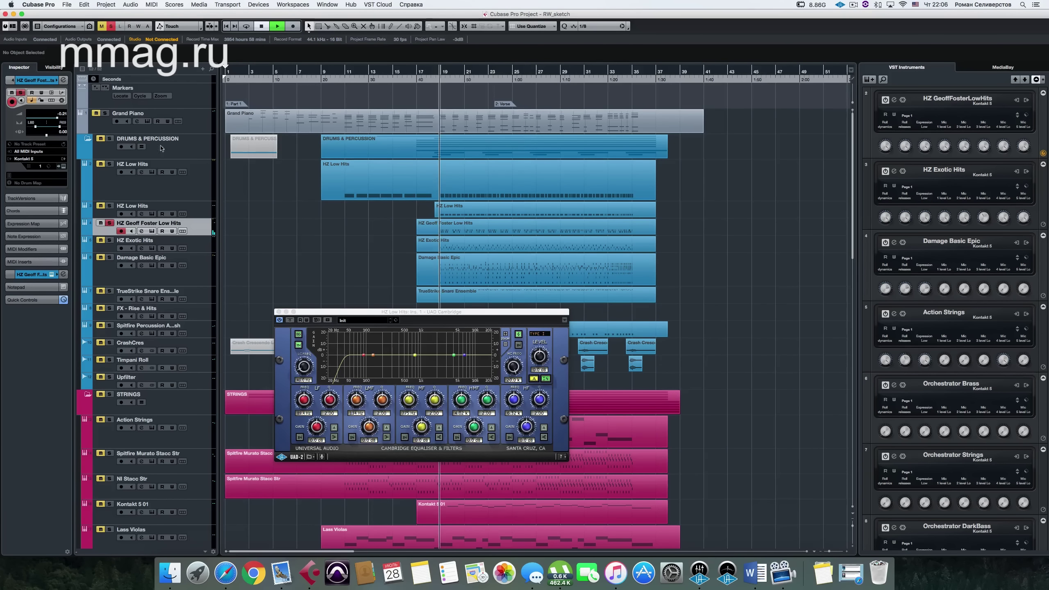
pyautogui.click(110, 206)
pyautogui.click(110, 163)
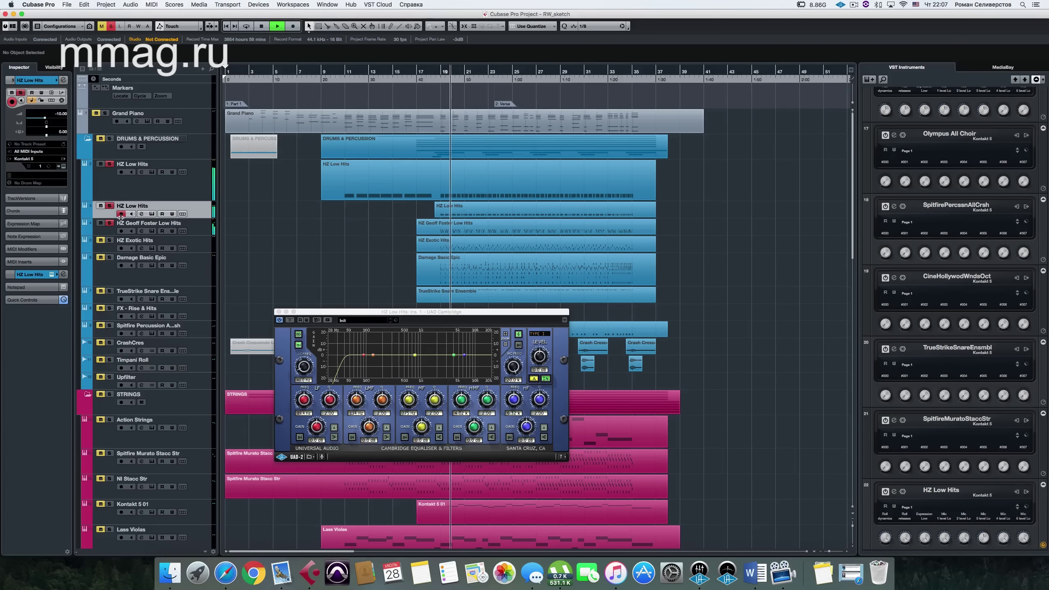
# Insert UAD Cambridge in the first audio insert of HZ Geoff Foster Low Hits and close the HZ Low Hits EQ window
pyautogui.click(196, 230)
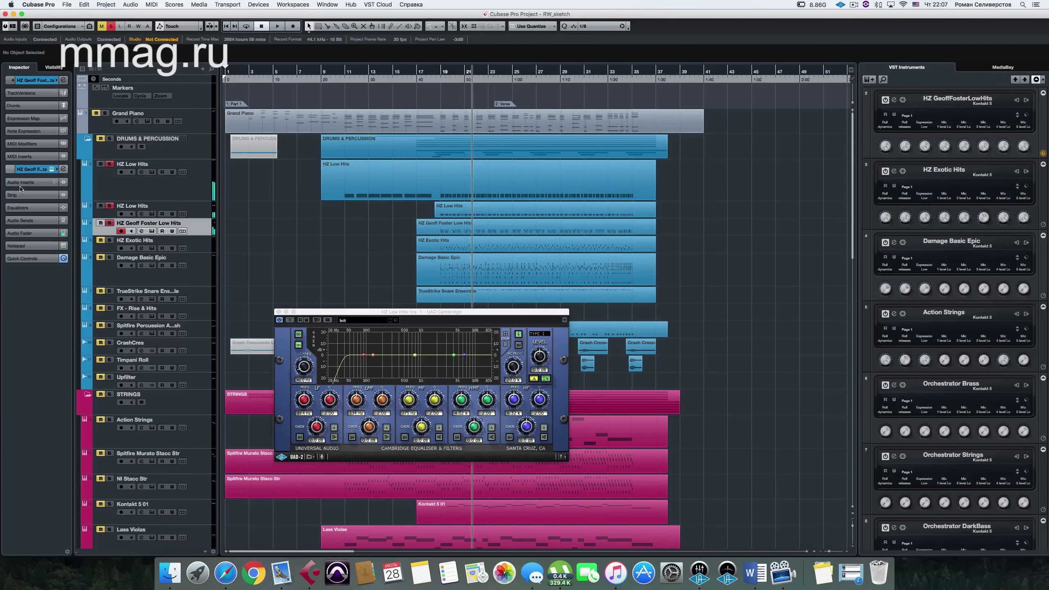
pyautogui.click(18, 185)
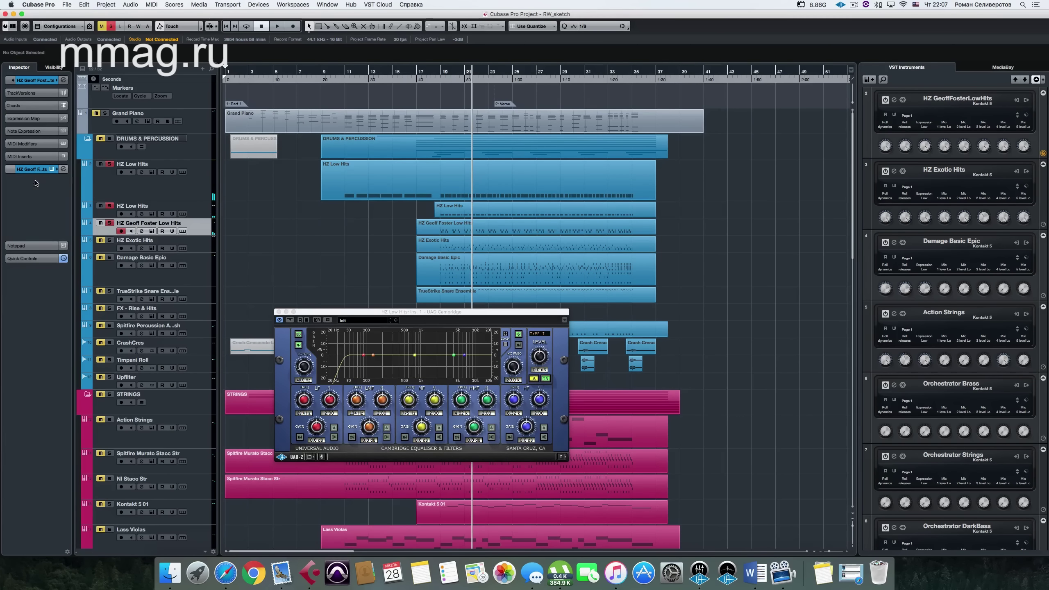
pyautogui.click(20, 239)
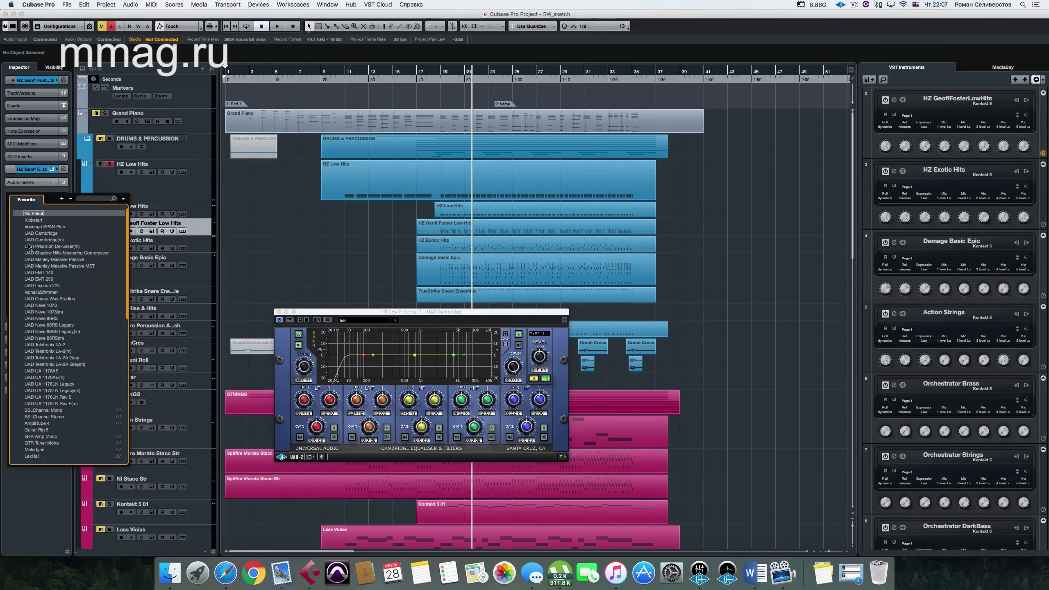
pyautogui.click(34, 234)
pyautogui.click(278, 311)
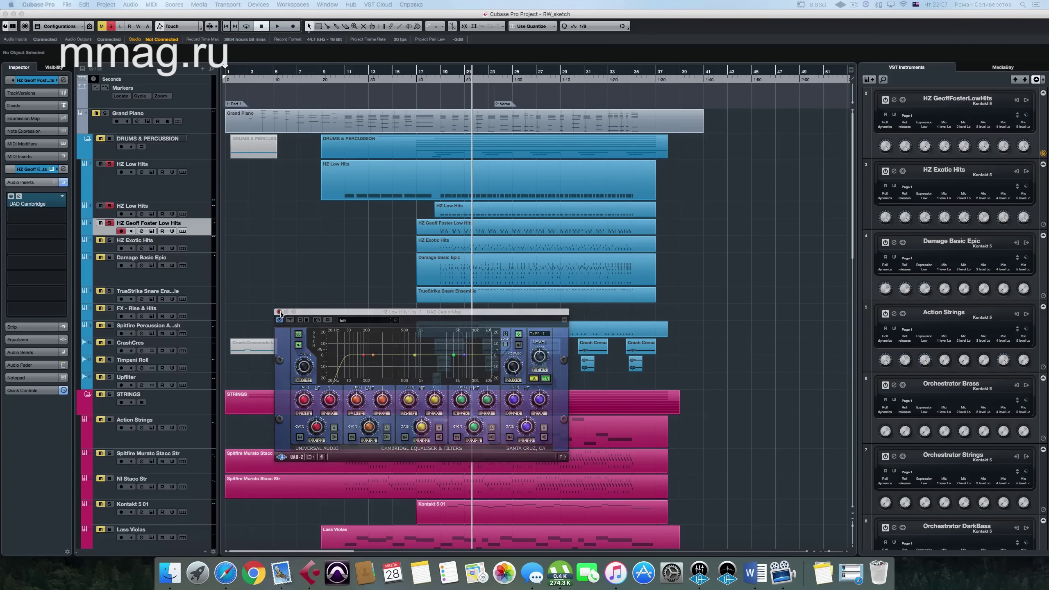
# Enable the low cut filter in the new UAD Cambridge EQ with the Butterworth 6 slope
pyautogui.moveTo(345, 211); pyautogui.dragTo(394, 286)
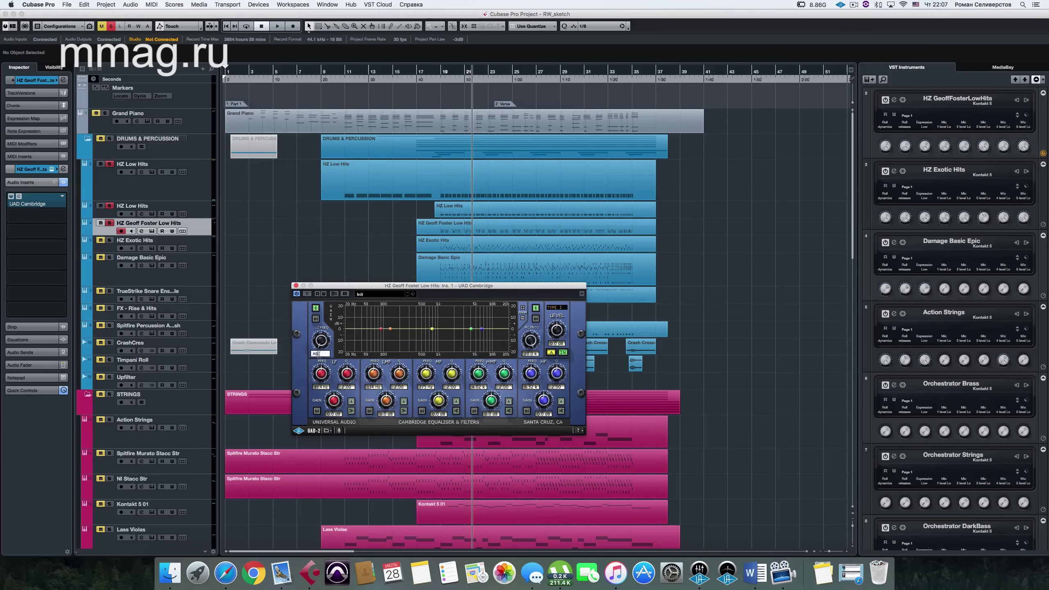
pyautogui.click(314, 309)
pyautogui.click(327, 403)
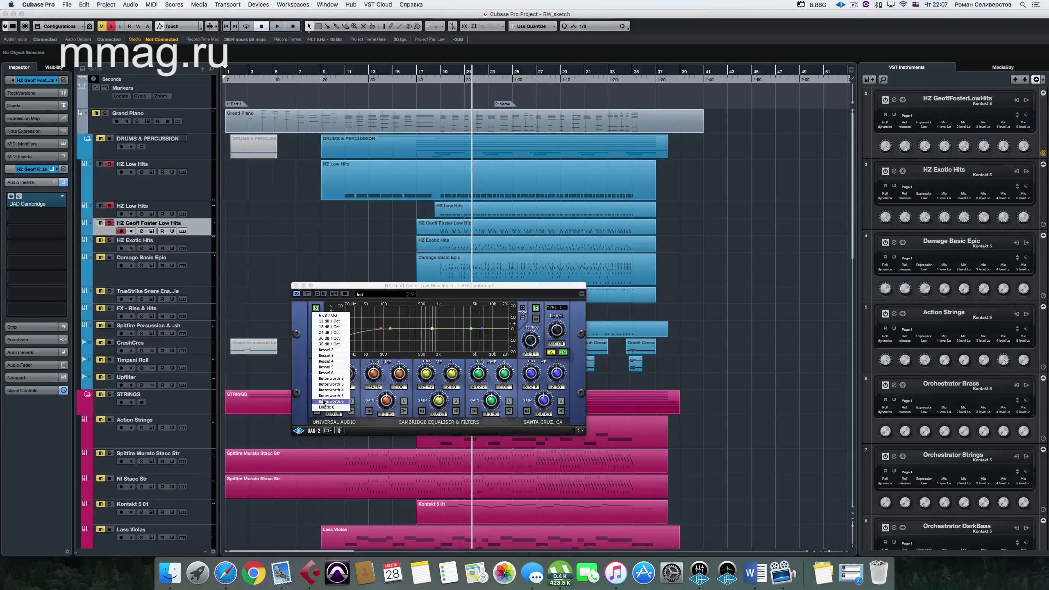
# Shift the EQ's low-mid band up in frequency and cut it slightly while the track plays
pyautogui.press('space')
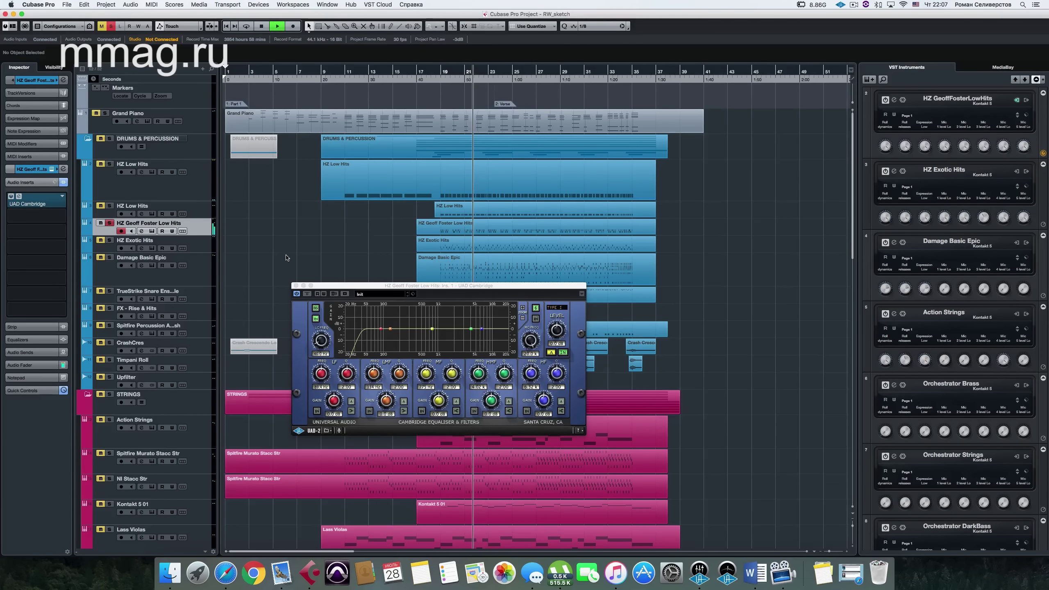
pyautogui.moveTo(390, 329); pyautogui.dragTo(416, 334)
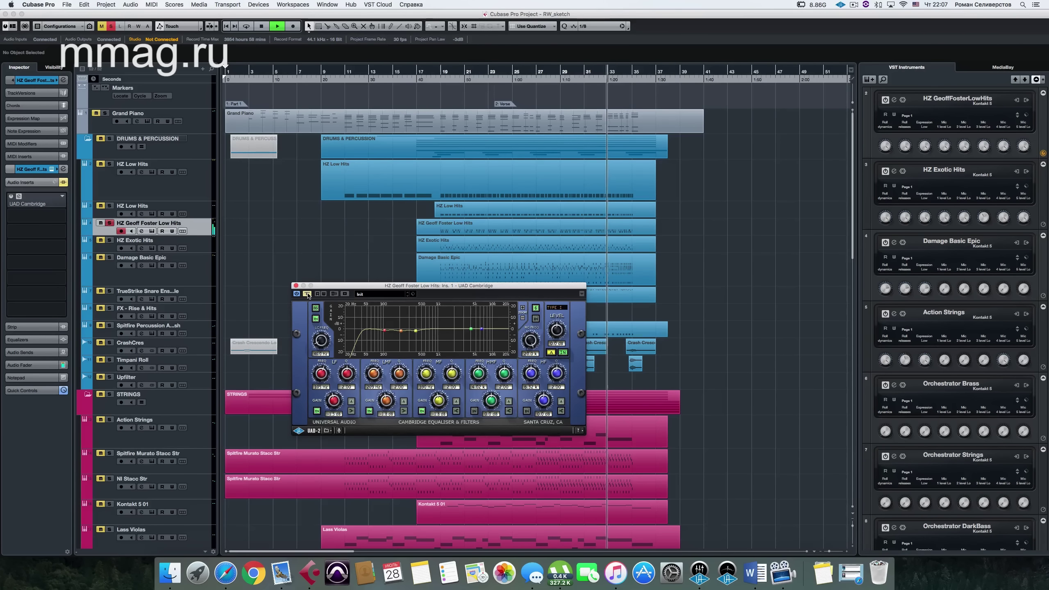
pyautogui.press('space')
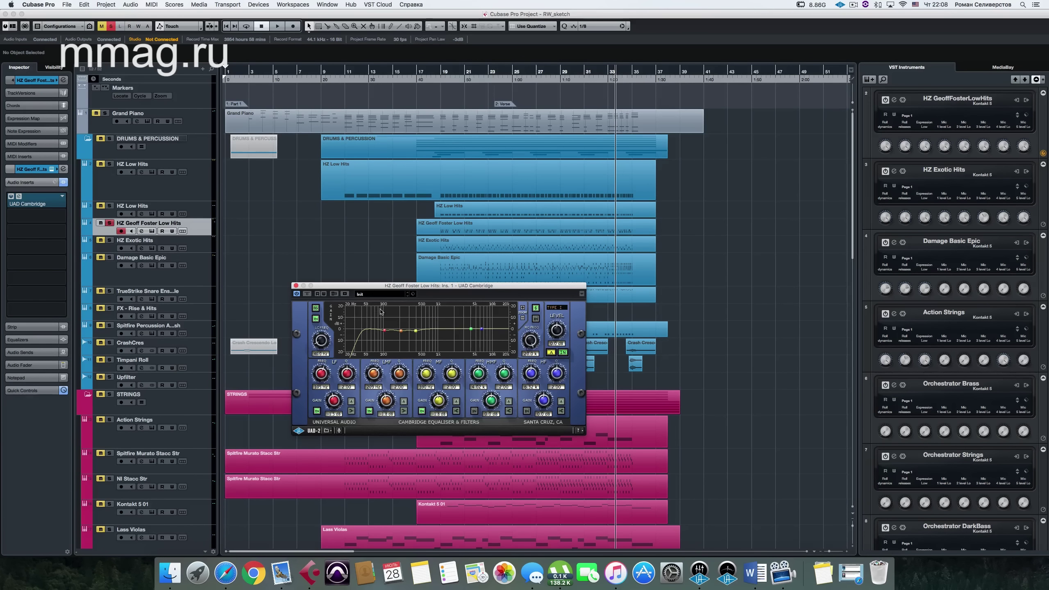
# Solo the HZ Low Hits tracks again and switch the second insert's plug-in list to the Default collection
pyautogui.click(110, 206)
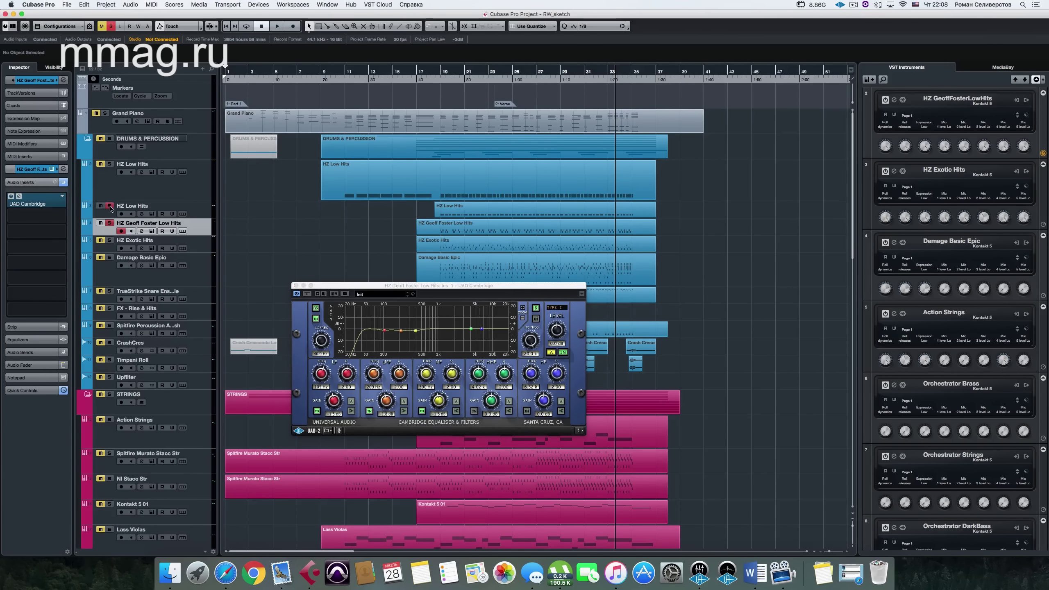
pyautogui.click(61, 217)
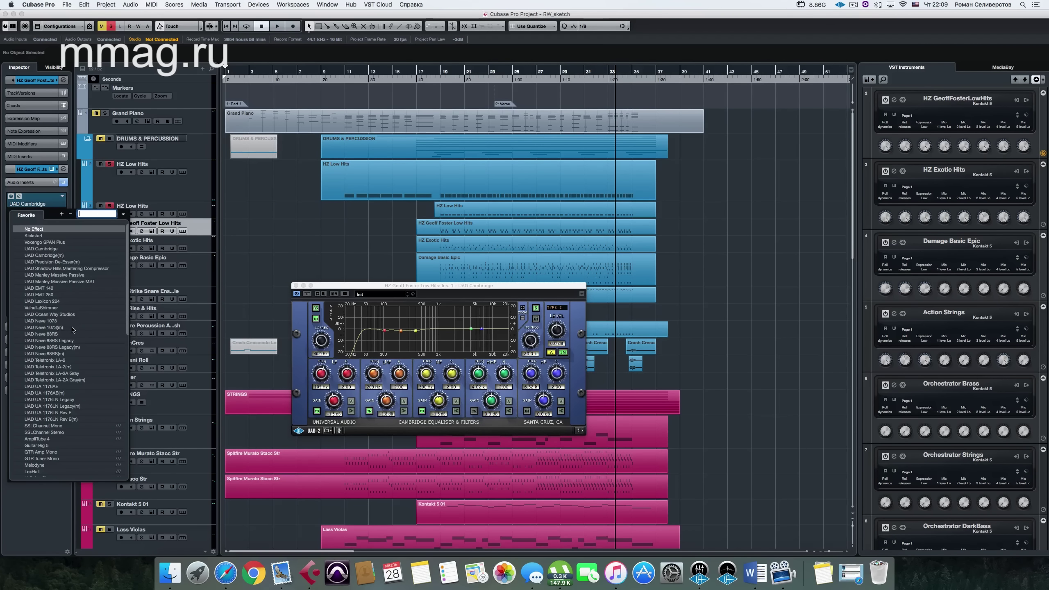
pyautogui.click(123, 214)
pyautogui.click(137, 223)
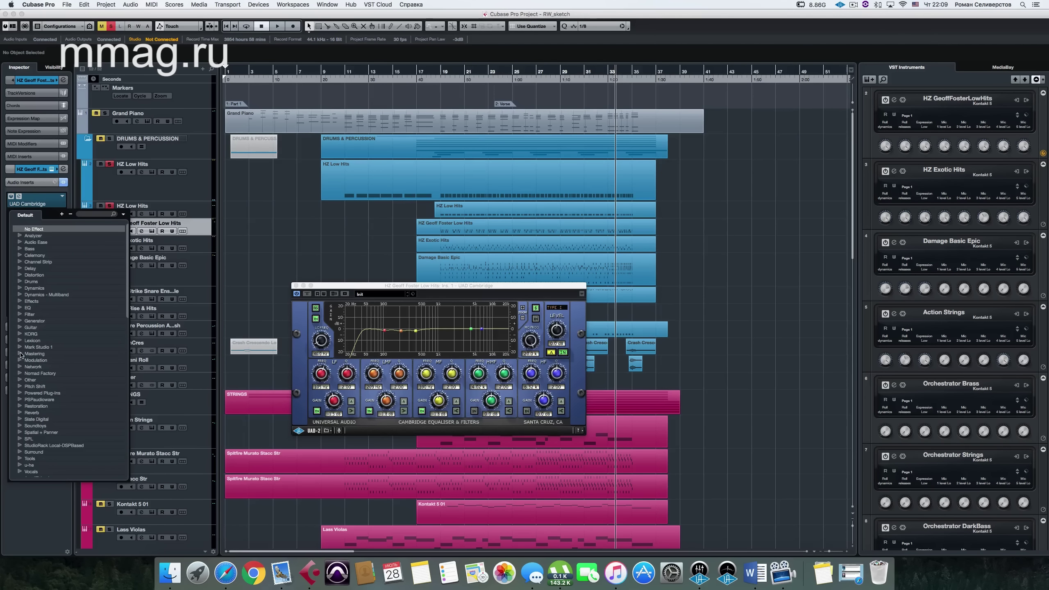
# Load the CLA-76 Stereo compressor from the Dynamics category into the second insert and play from around bar 20
pyautogui.click(20, 289)
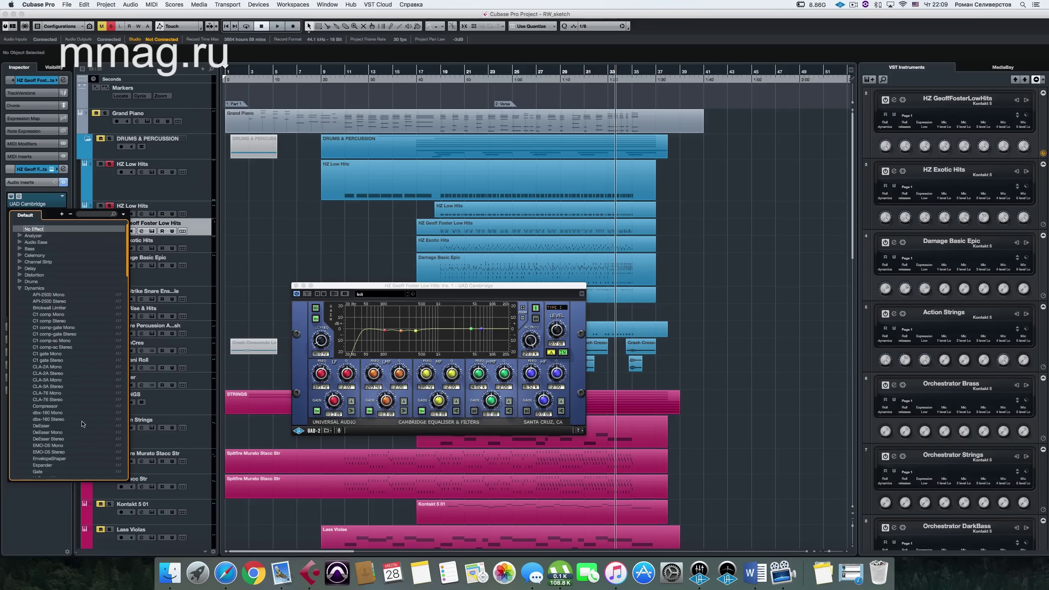
pyautogui.scroll(-3, 83, 424)
pyautogui.scroll(-7, 81, 424)
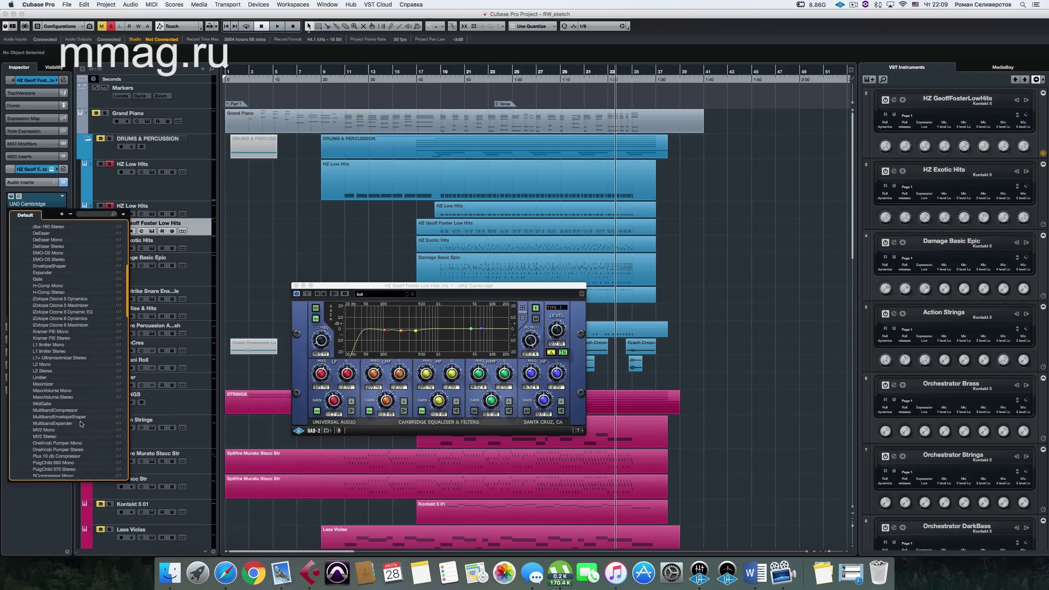
pyautogui.scroll(-9, 72, 416)
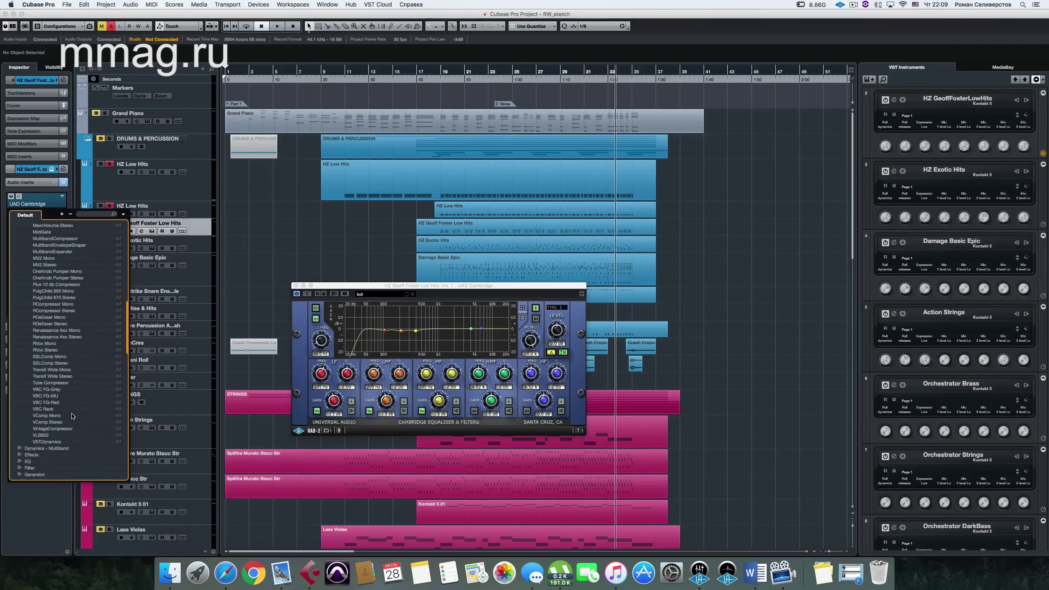
pyautogui.scroll(7, 72, 415)
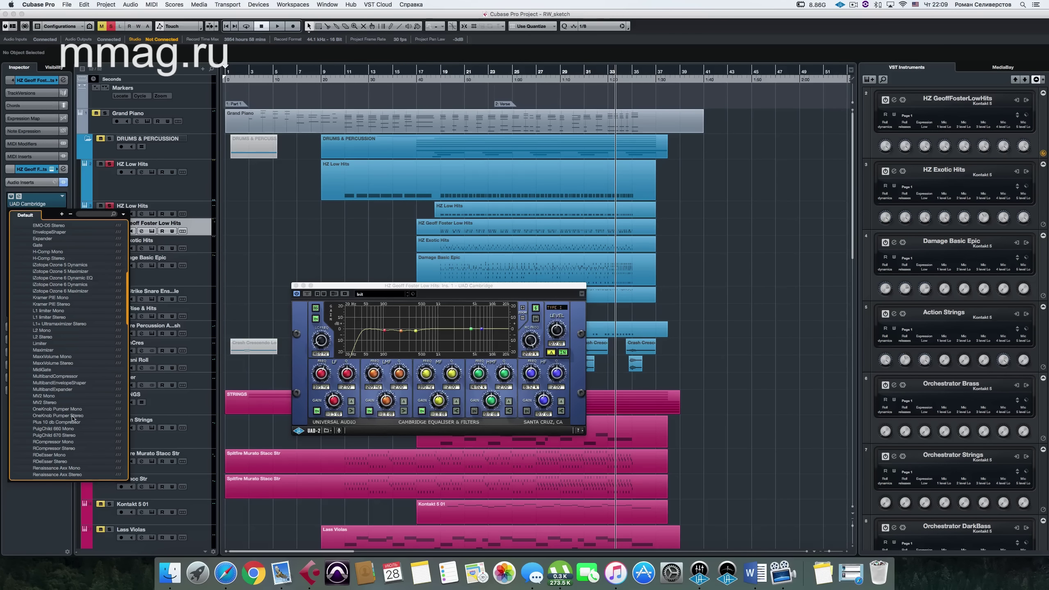
pyautogui.scroll(6, 72, 417)
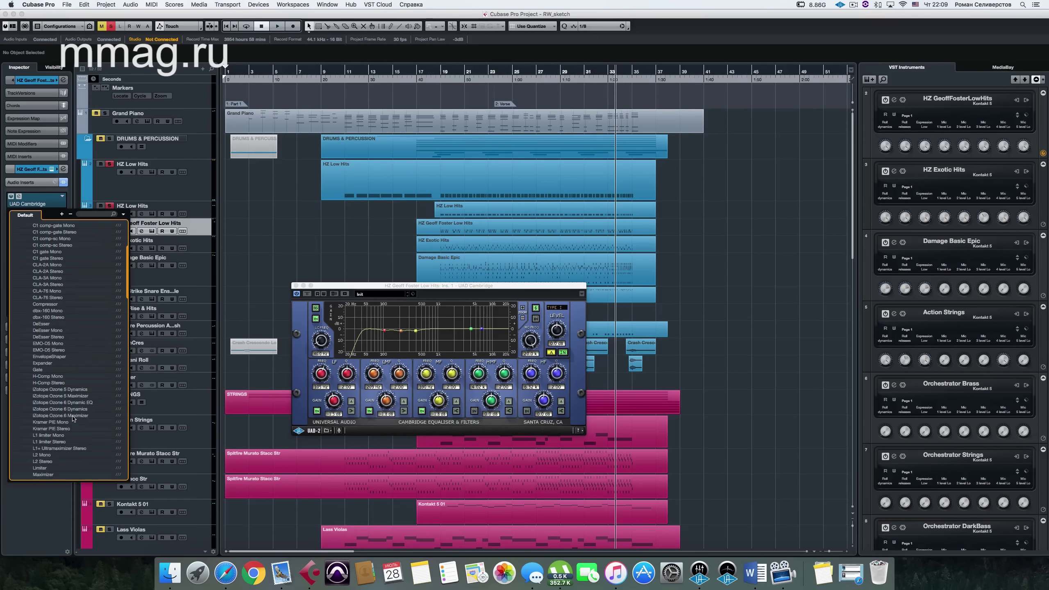
pyautogui.scroll(5, 73, 417)
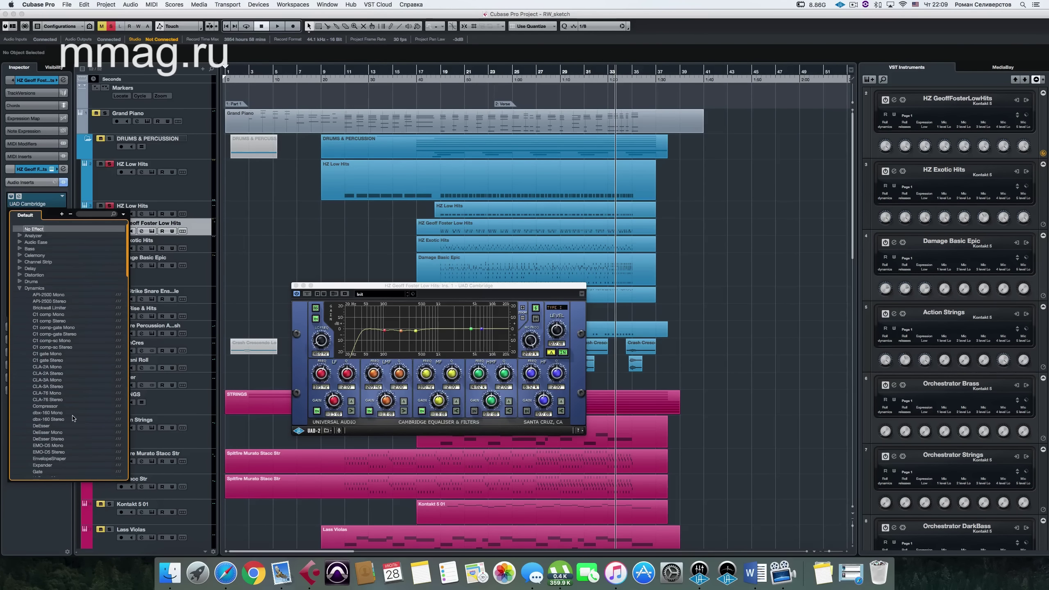
pyautogui.click(57, 400)
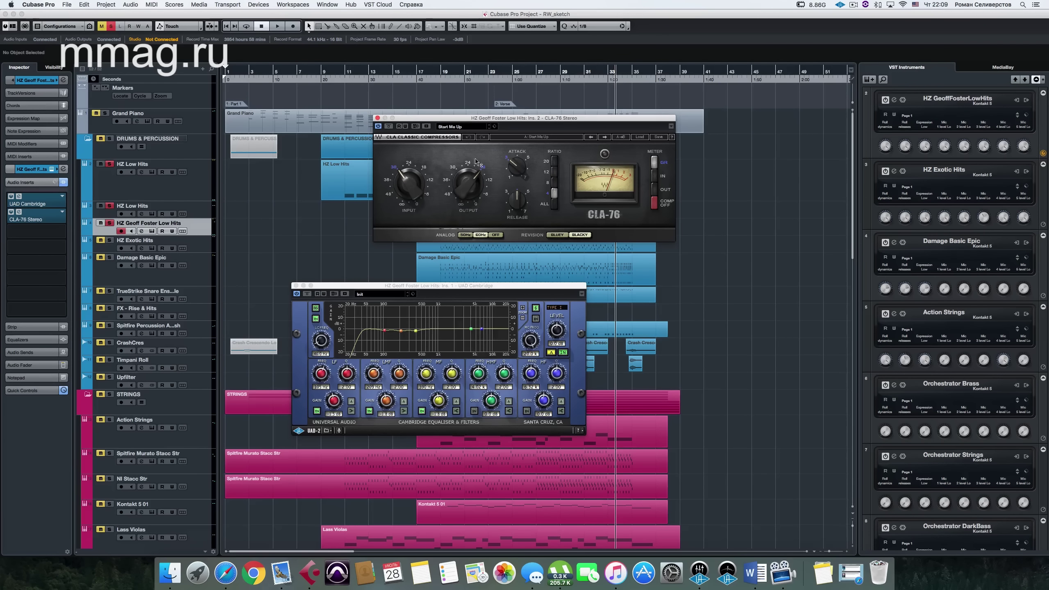
pyautogui.click(462, 71)
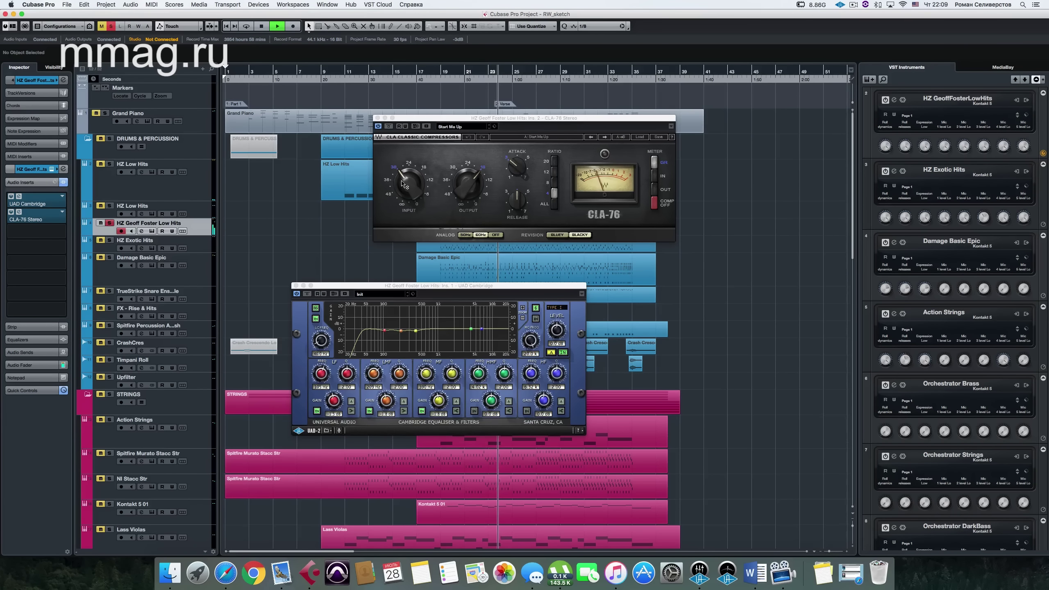
# Lower the CLA-76 compressor's input level while listening to the HZ Geoff Foster Low Hits track, replaying from around bar 22
pyautogui.moveTo(409, 184); pyautogui.dragTo(409, 203)
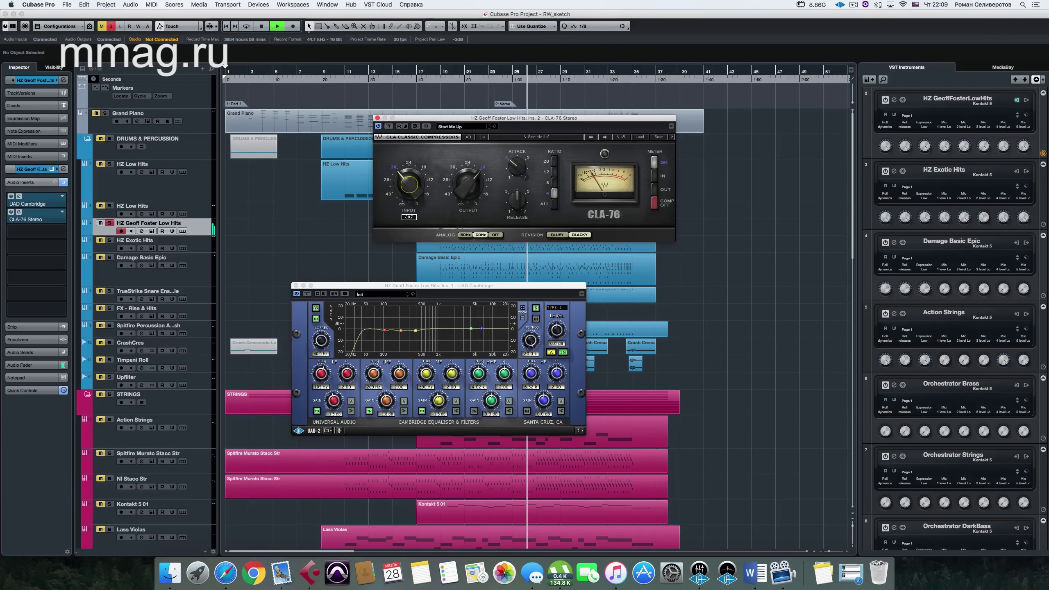
pyautogui.moveTo(409, 203)
pyautogui.mouseDown()
pyautogui.moveTo(409, 182)
pyautogui.moveTo(406, 198)
pyautogui.mouseUp()
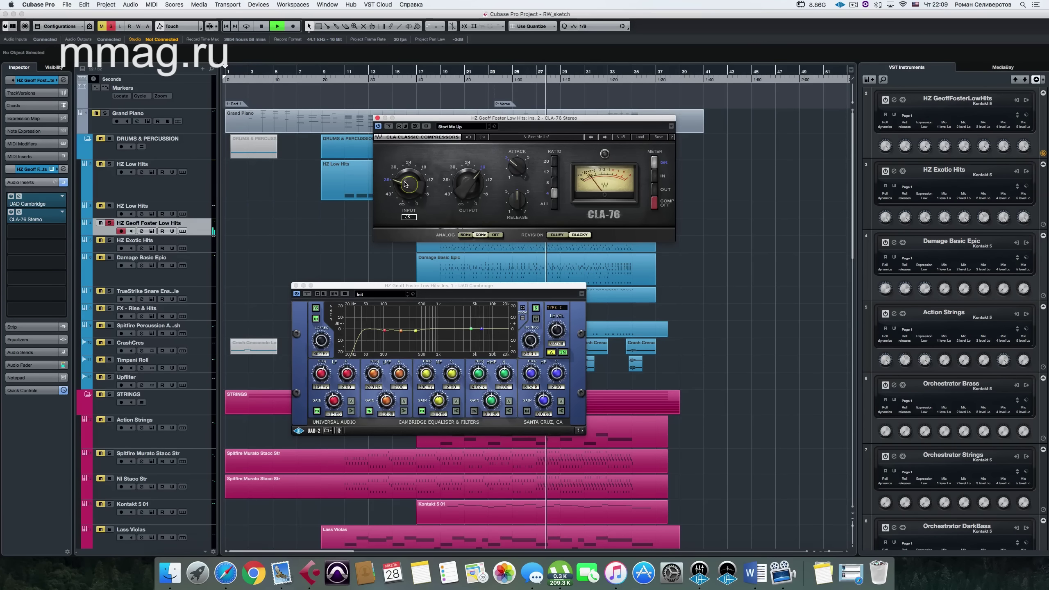
pyautogui.moveTo(407, 185); pyautogui.dragTo(406, 187)
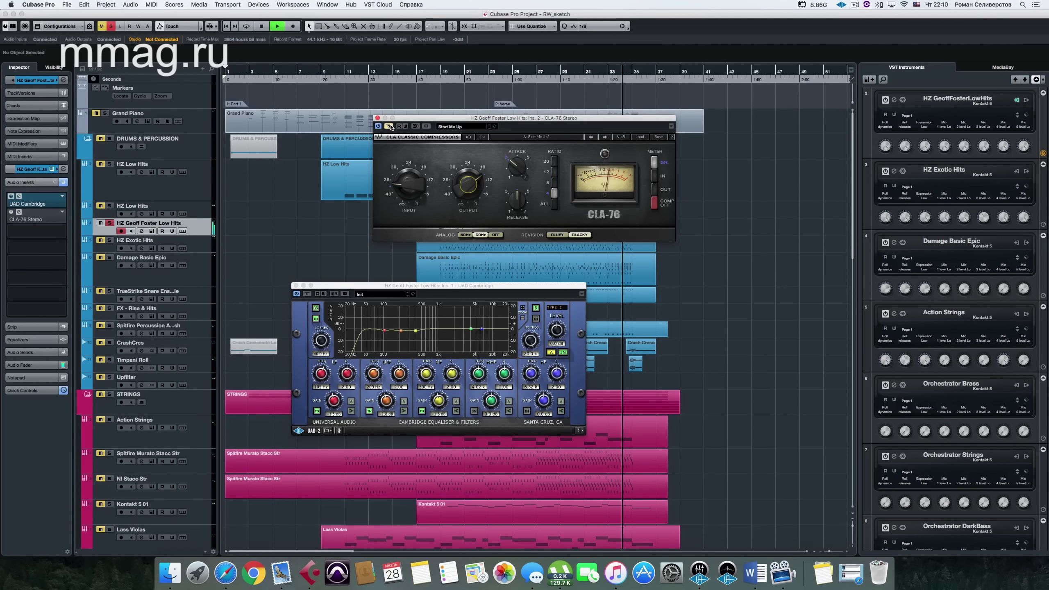
pyautogui.click(487, 73)
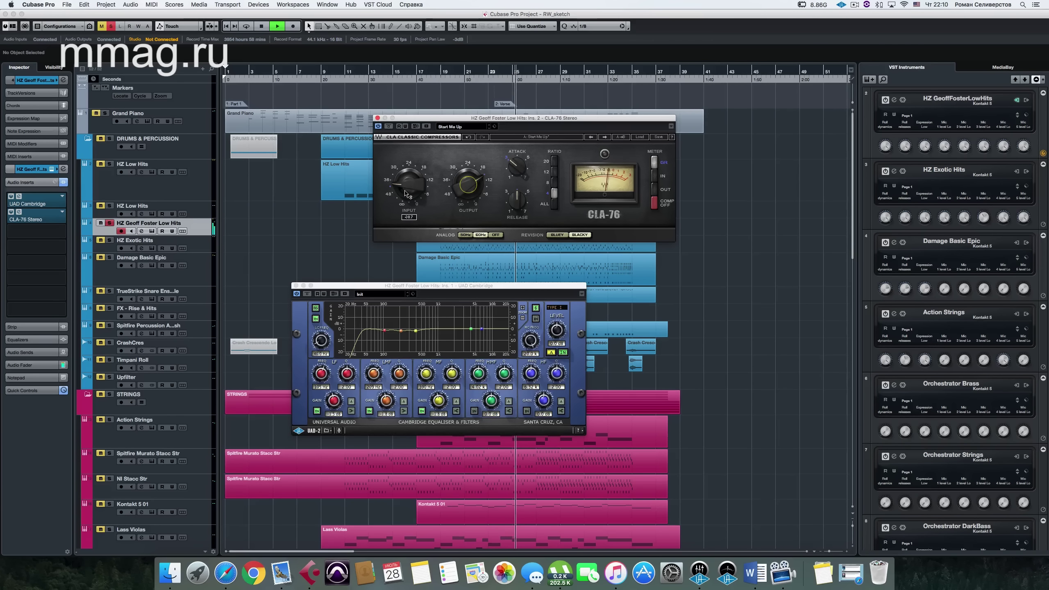
pyautogui.press('space')
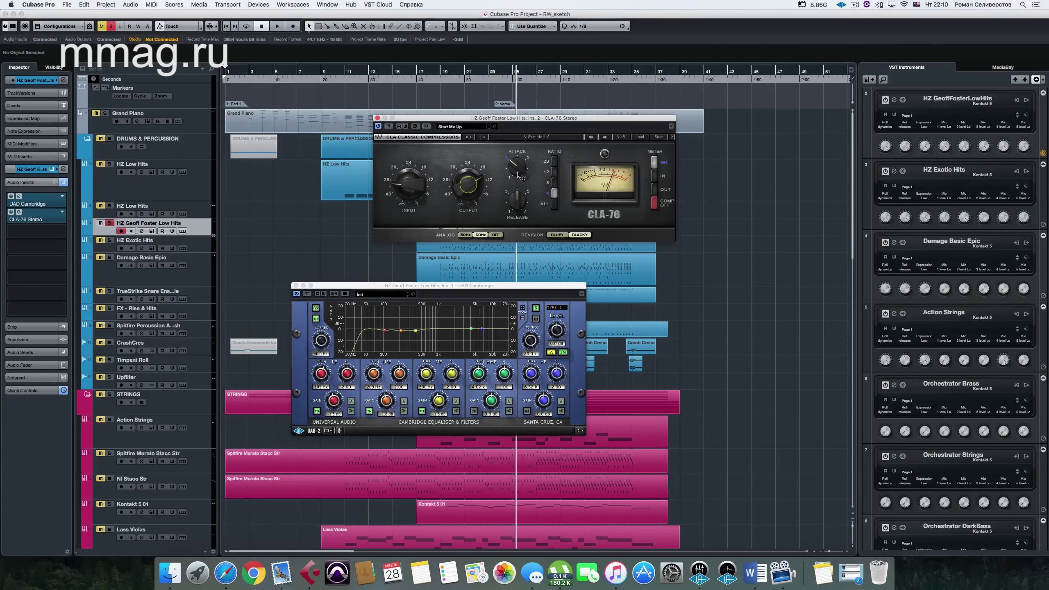
# Adjust the CLA-76's attack and release times while the track plays from around bar 21
pyautogui.click(474, 73)
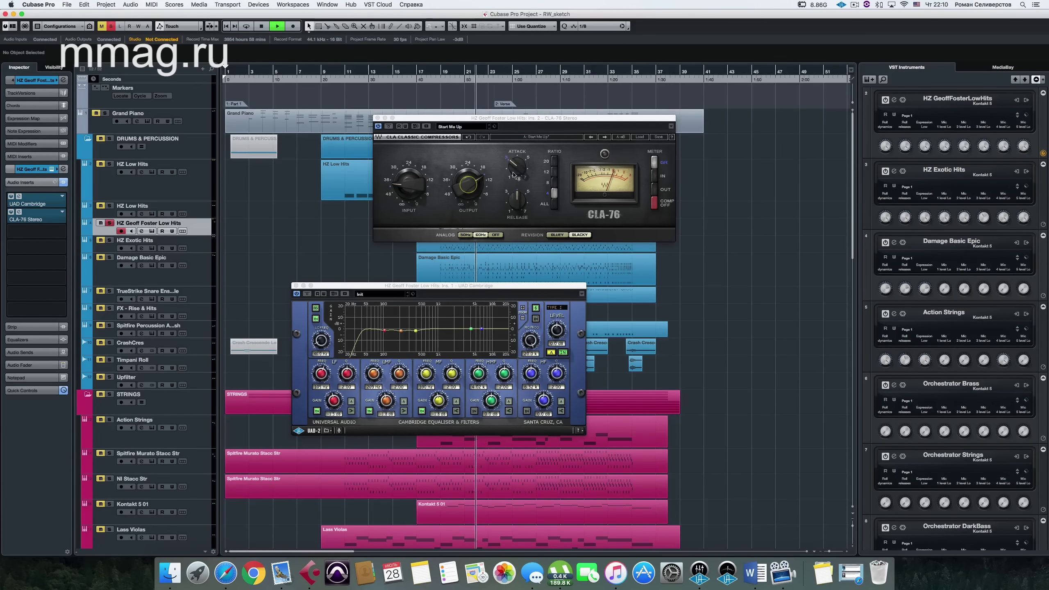
pyautogui.moveTo(516, 166); pyautogui.dragTo(516, 154)
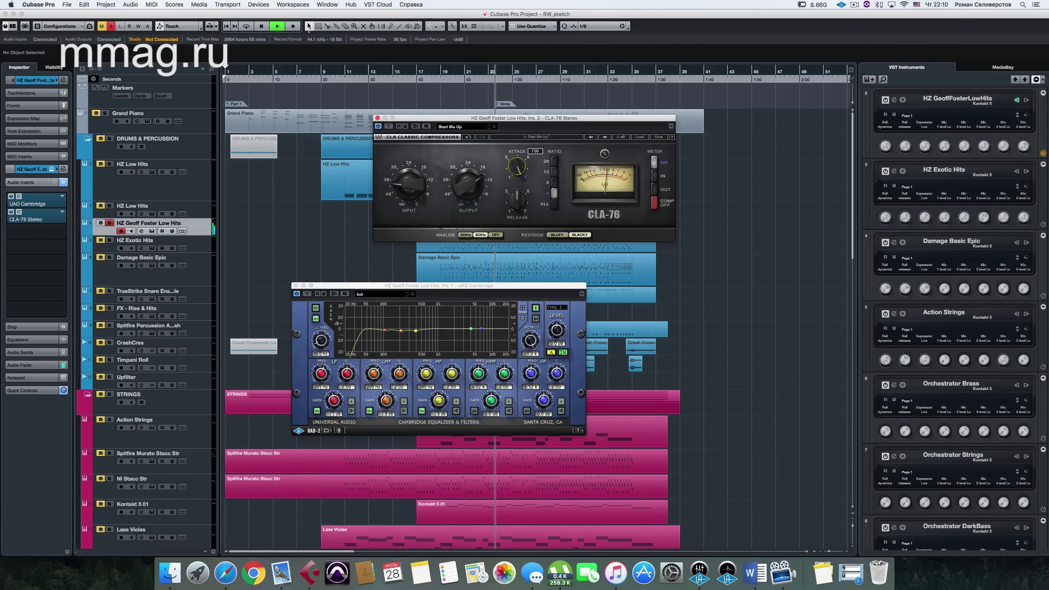
pyautogui.moveTo(517, 167); pyautogui.dragTo(516, 143)
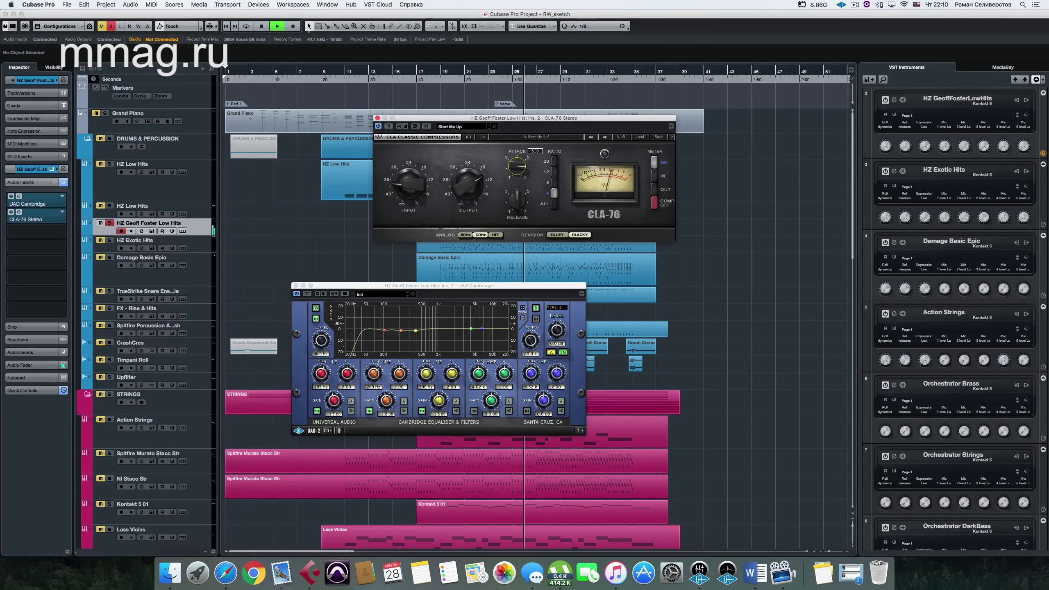
pyautogui.moveTo(516, 166); pyautogui.dragTo(516, 171)
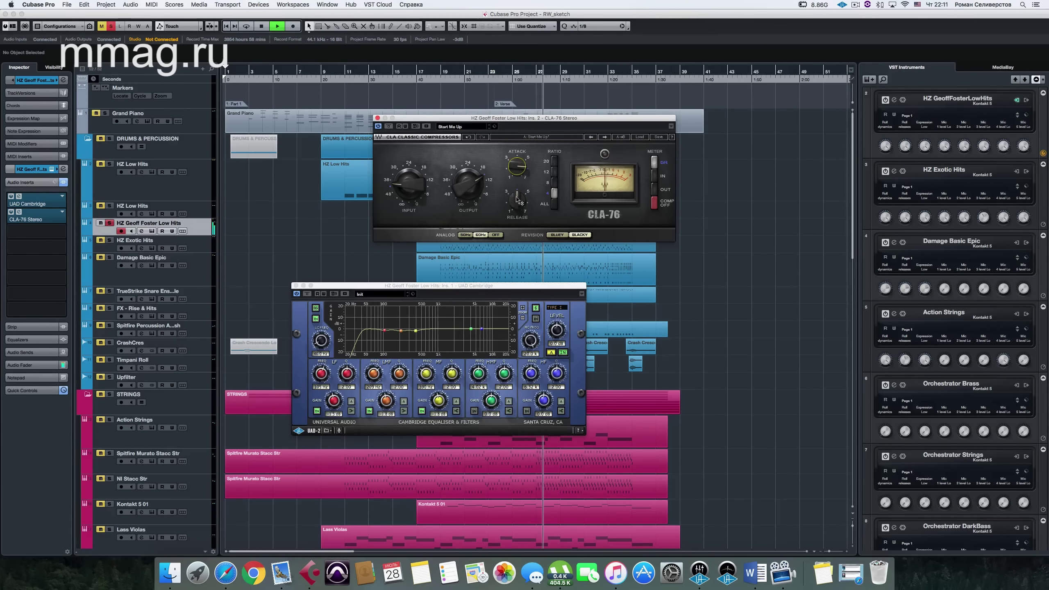
pyautogui.moveTo(516, 200); pyautogui.dragTo(517, 184)
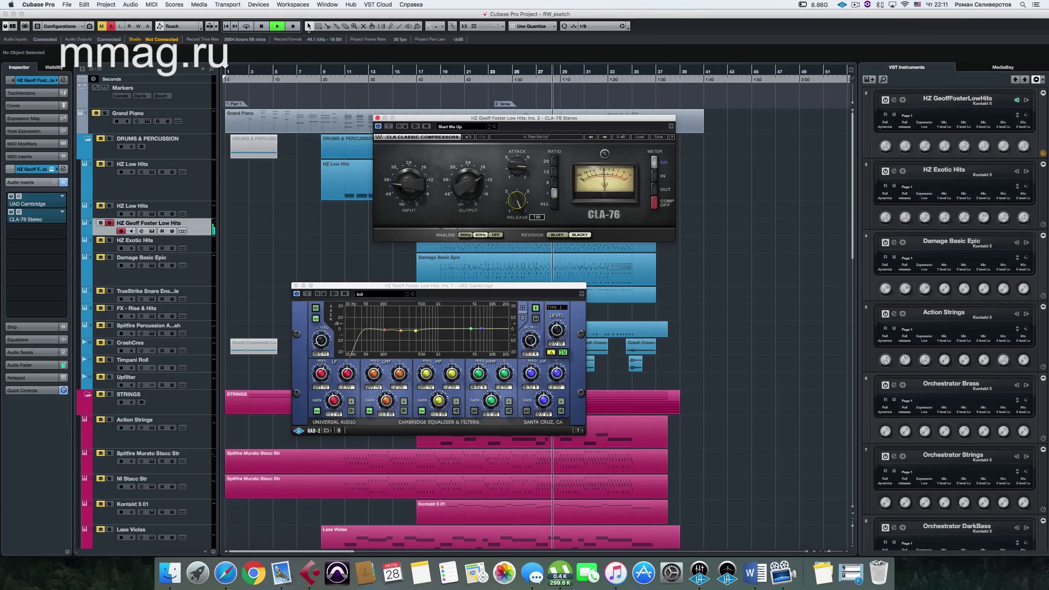
pyautogui.moveTo(516, 201); pyautogui.dragTo(517, 226)
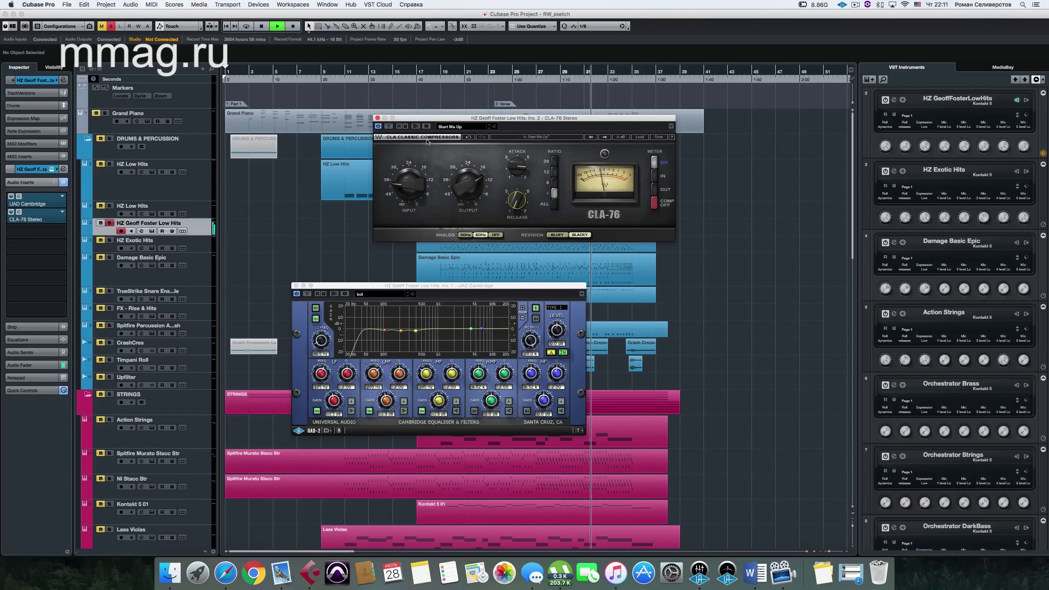
# Compare the track with all of its audio inserts bypassed and active during playback
pyautogui.click(532, 71)
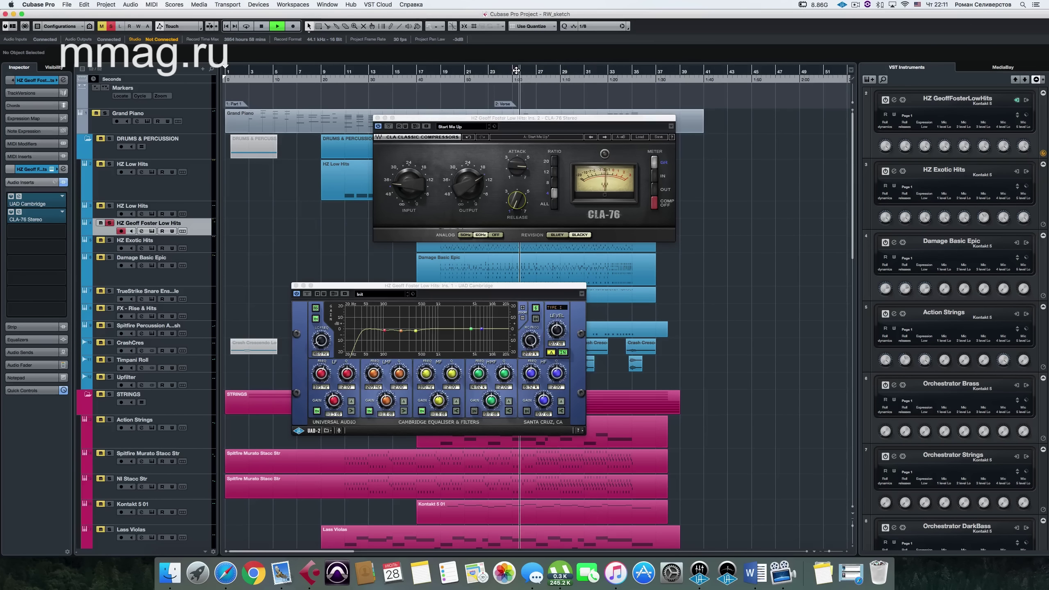
pyautogui.click(63, 182)
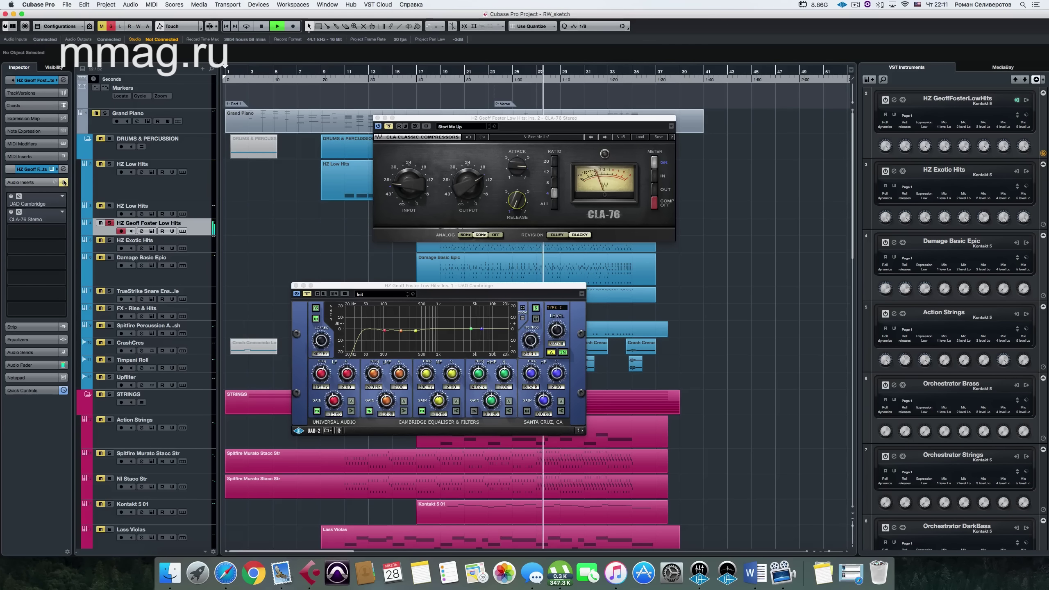
pyautogui.click(64, 182)
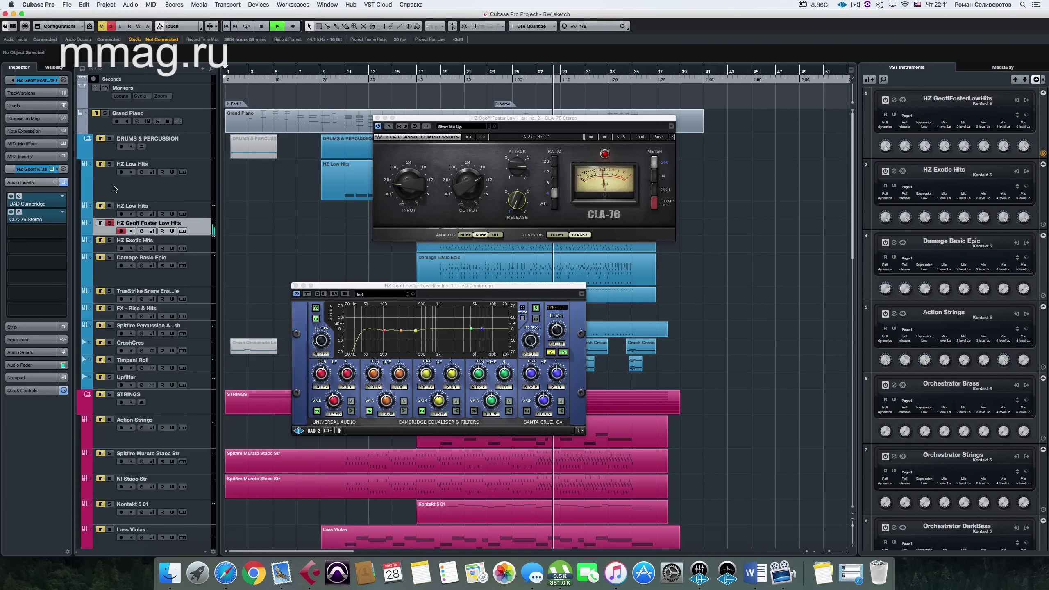
# Add the HZ Low Hits tracks to the solo and close the UAD Cambridge and CLA-76 plug-in windows
pyautogui.click(110, 164)
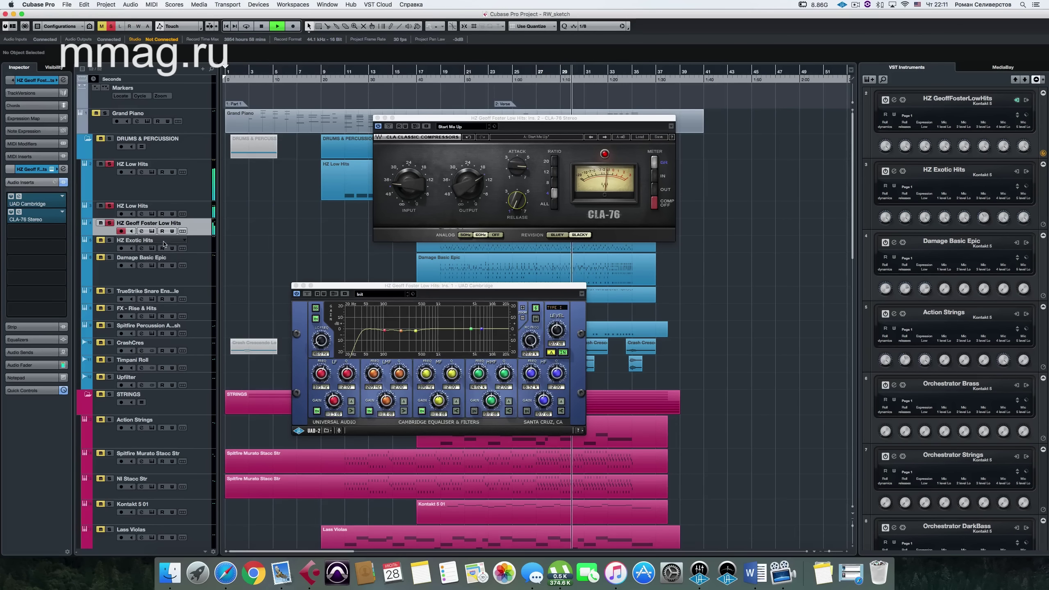
pyautogui.click(296, 285)
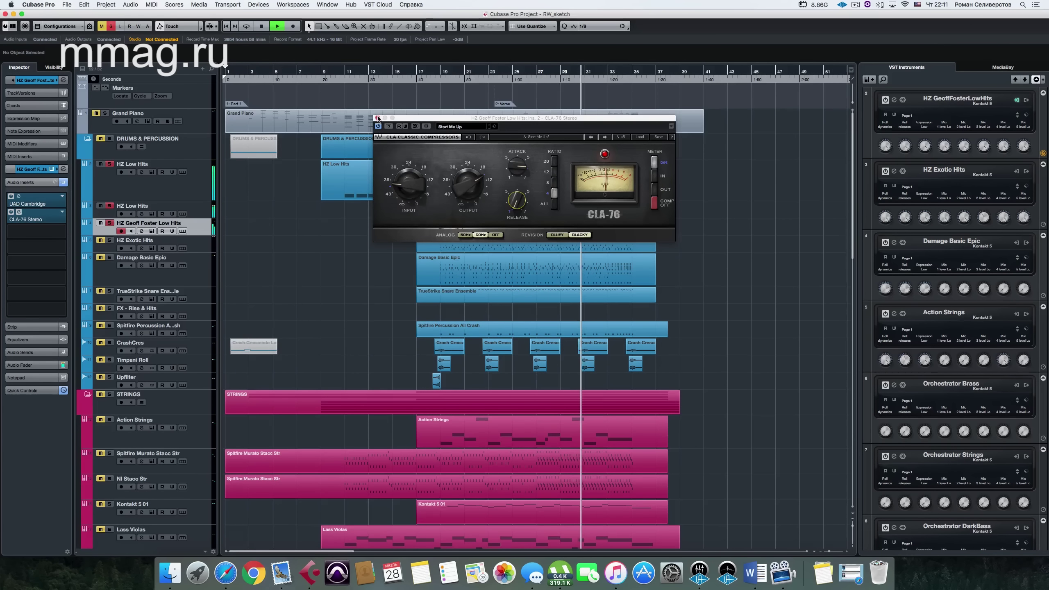
pyautogui.click(377, 117)
pyautogui.press('space')
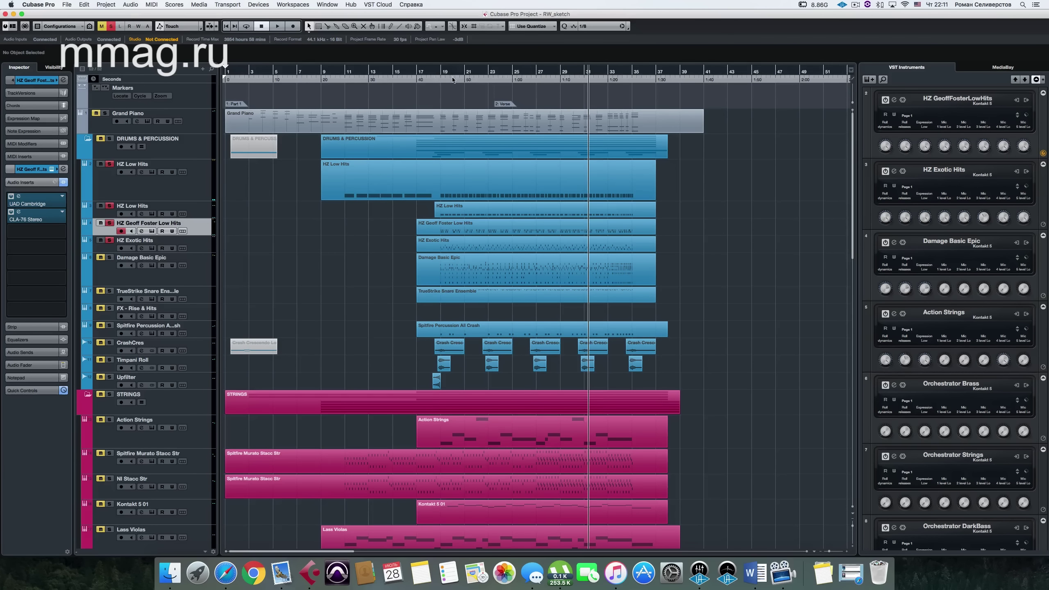
# Play from around bar 17 and lower the HZ Exotic Hits track's volume to -9.00 in its basic track settings
pyautogui.doubleClick(434, 74)
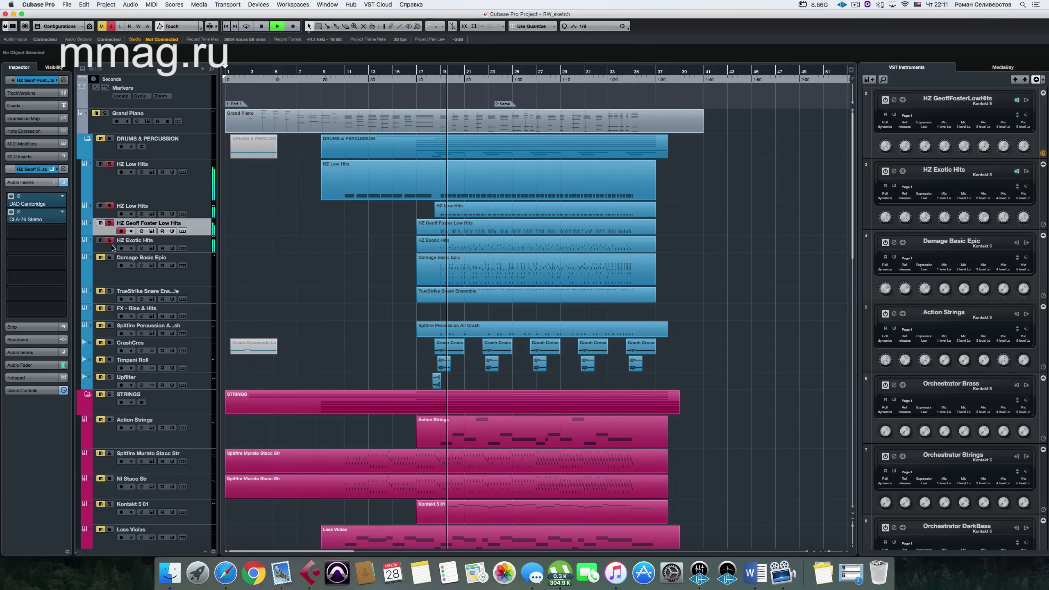
pyautogui.click(136, 240)
pyautogui.click(39, 80)
pyautogui.moveTo(54, 118); pyautogui.dragTo(44, 120)
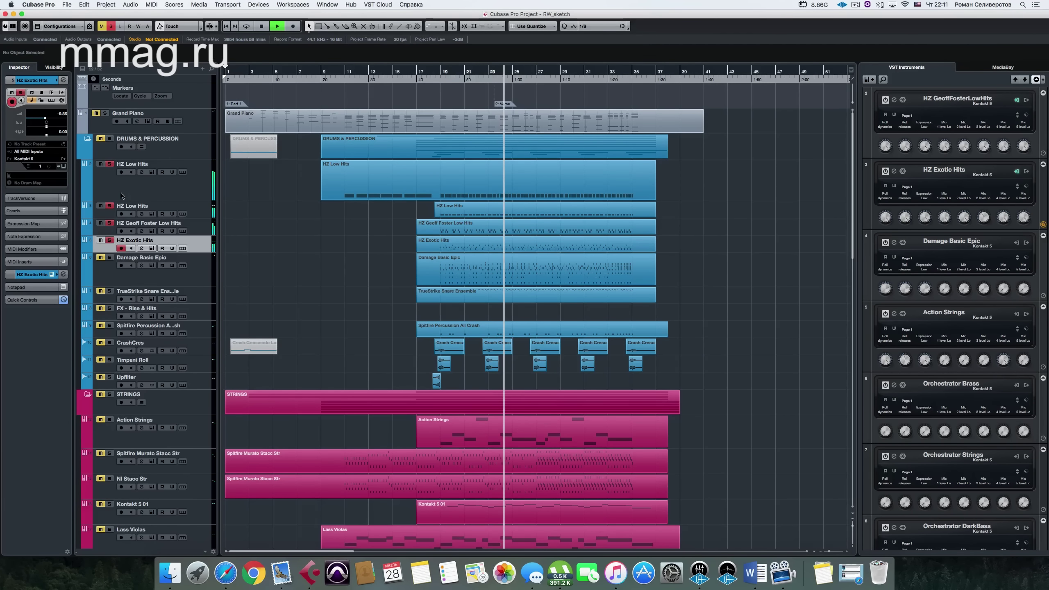
# Load the SSLChannel Stereo channel strip into the first insert of HZ Exotic Hits, replacing a trial of SSLGChannel Stereo
pyautogui.press('space')
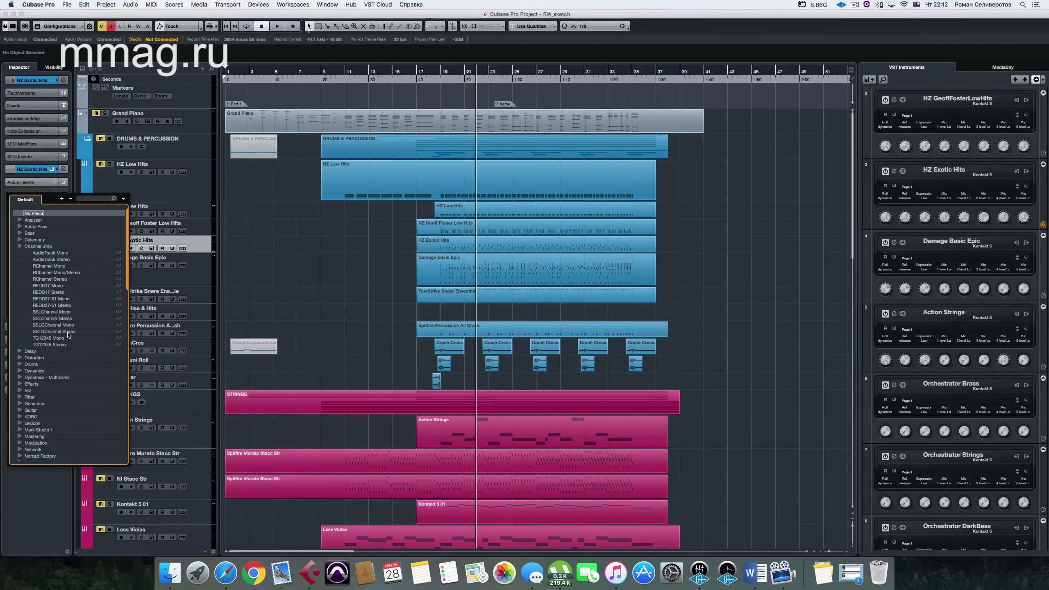
pyautogui.click(68, 333)
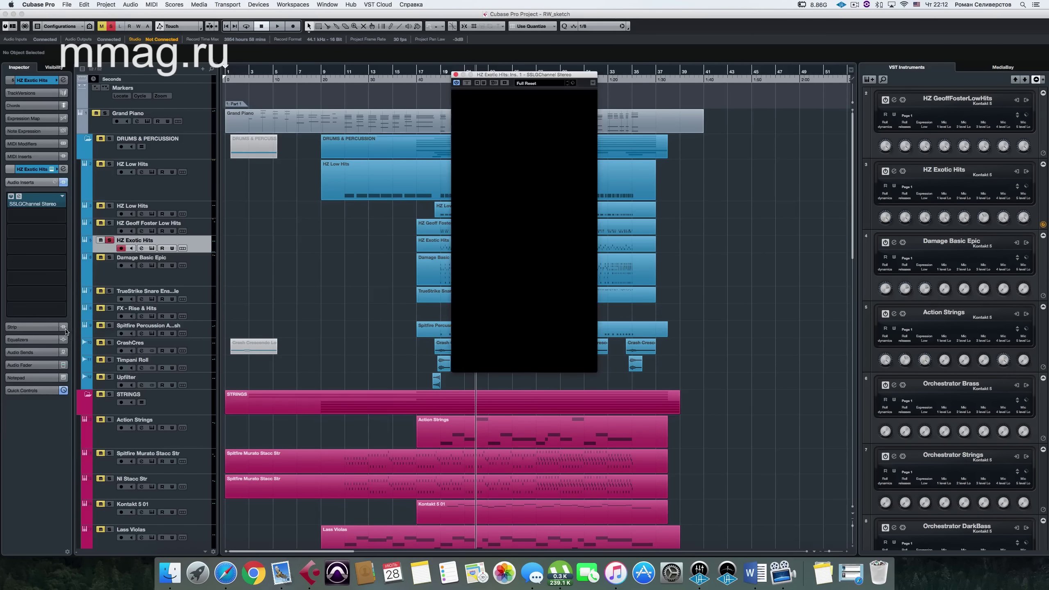
pyautogui.click(63, 198)
pyautogui.click(62, 318)
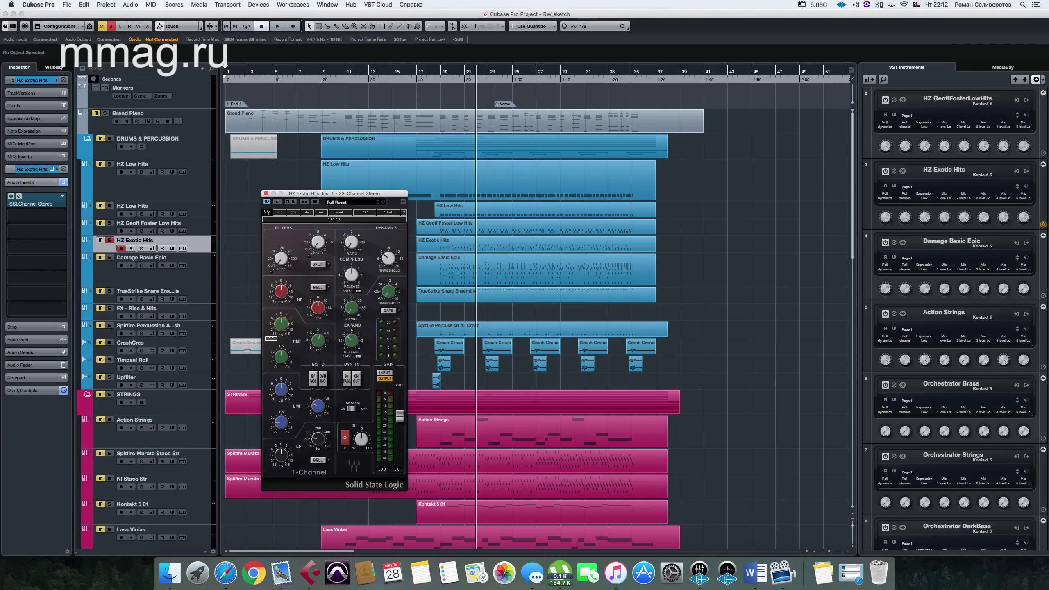
# Shape the SSLChannel's high-mid, low-mid and high-frequency EQ bands during playback and compare the sound with the plug-in bypassed
pyautogui.press('space')
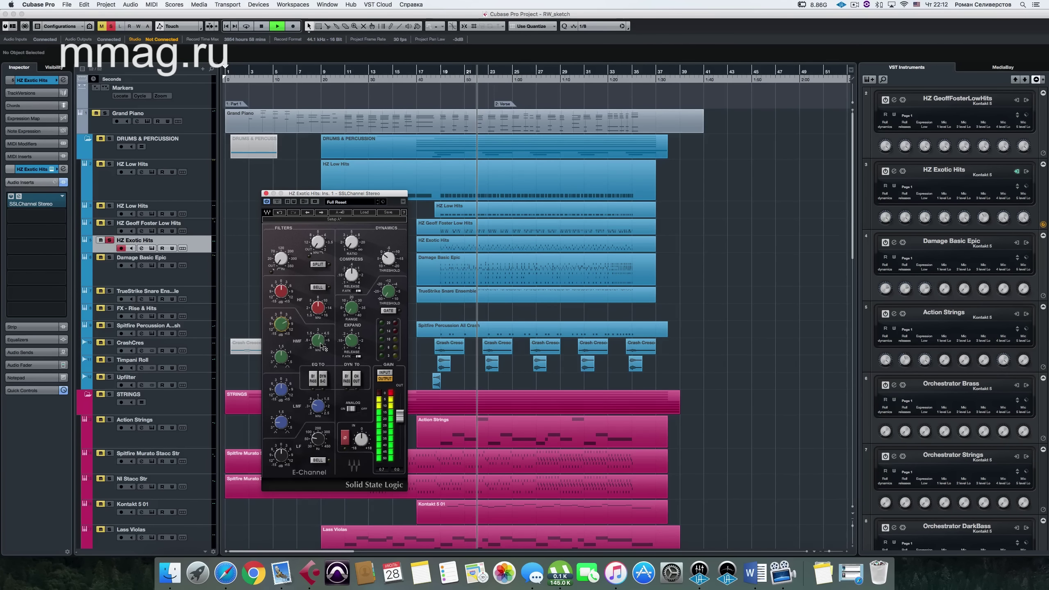
pyautogui.moveTo(277, 325); pyautogui.dragTo(317, 342)
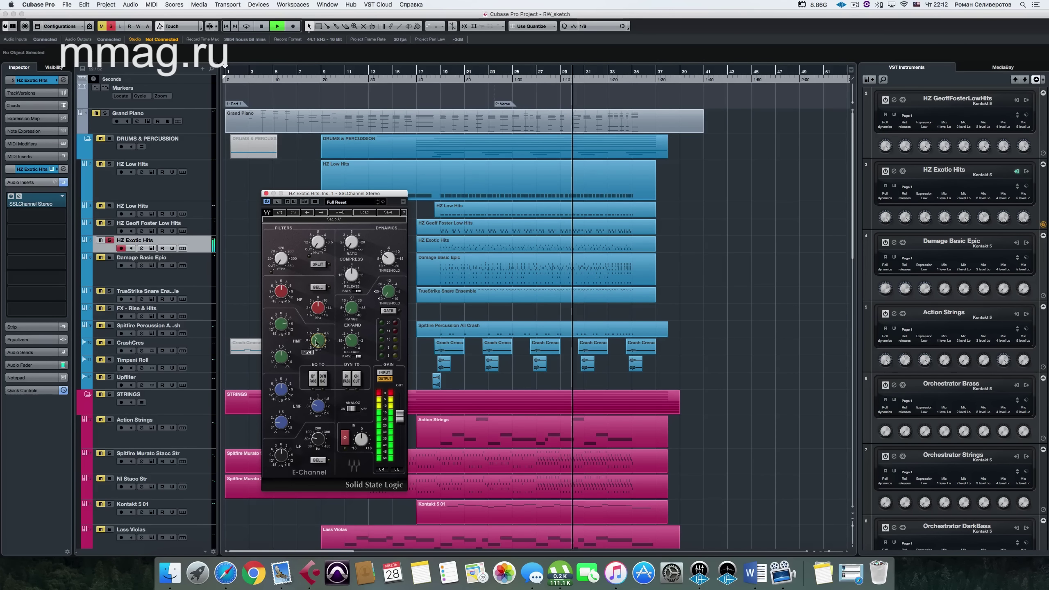
pyautogui.click(281, 327)
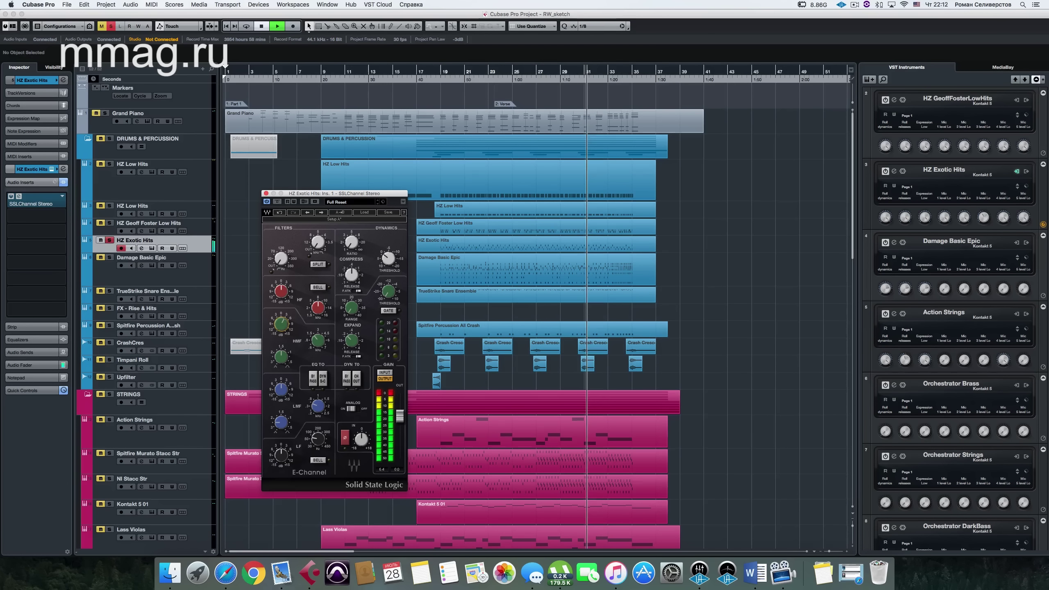
pyautogui.press('space')
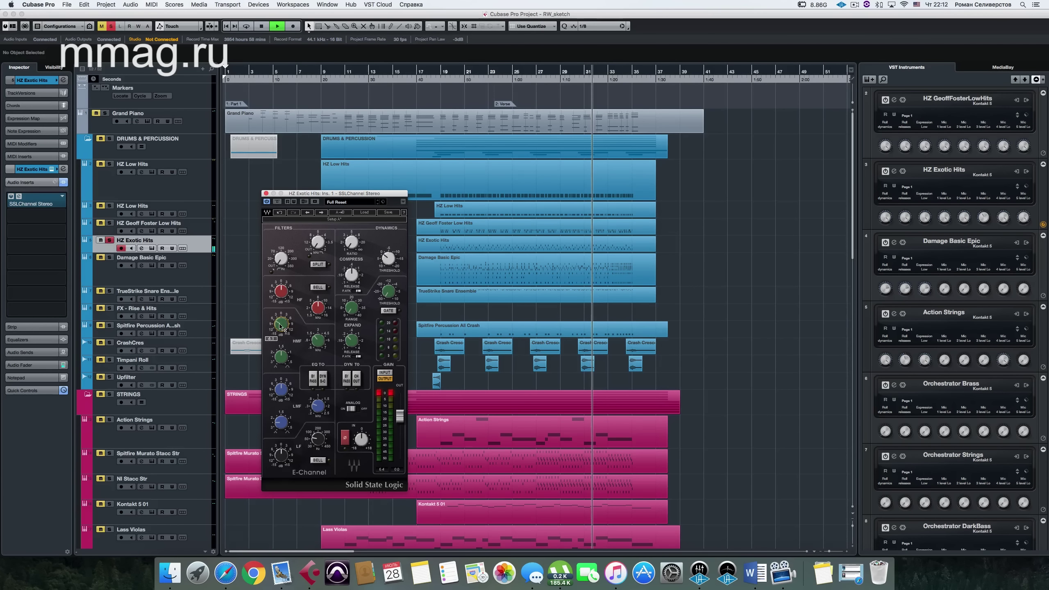
pyautogui.moveTo(281, 327); pyautogui.dragTo(280, 320)
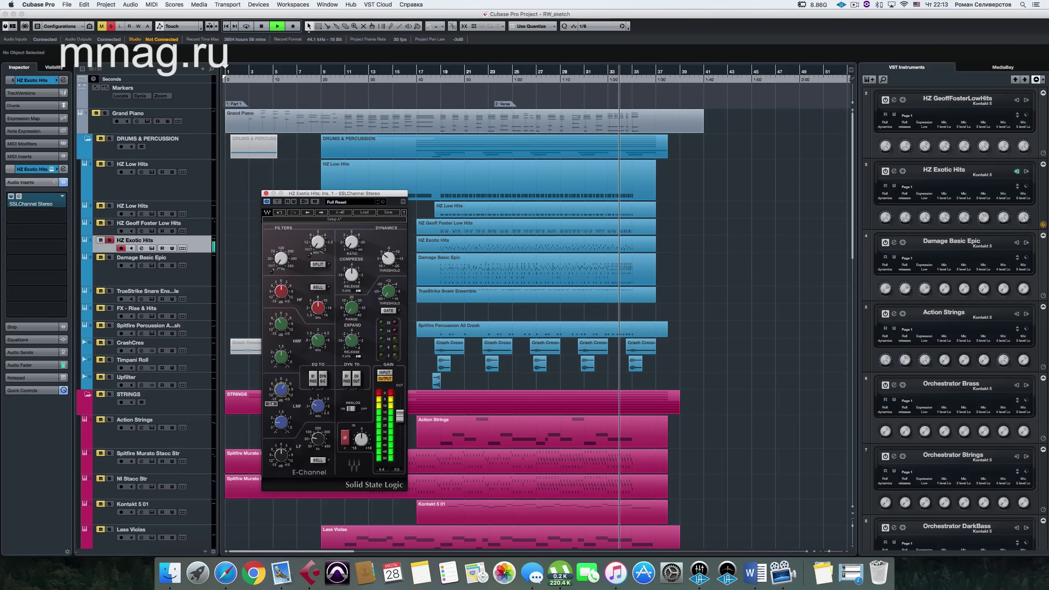
pyautogui.moveTo(281, 390); pyautogui.dragTo(283, 301)
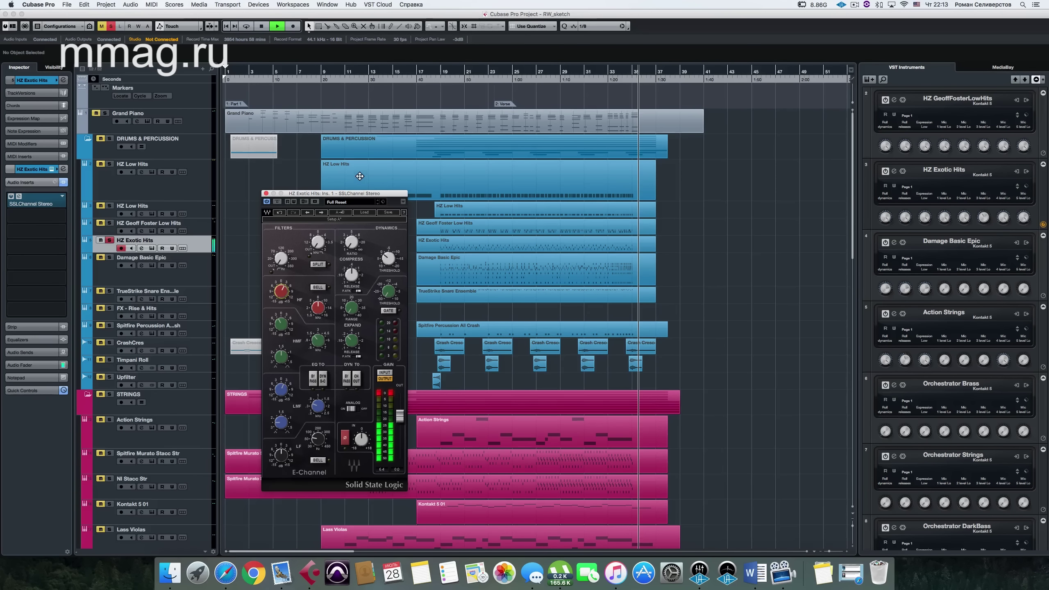
pyautogui.click(276, 202)
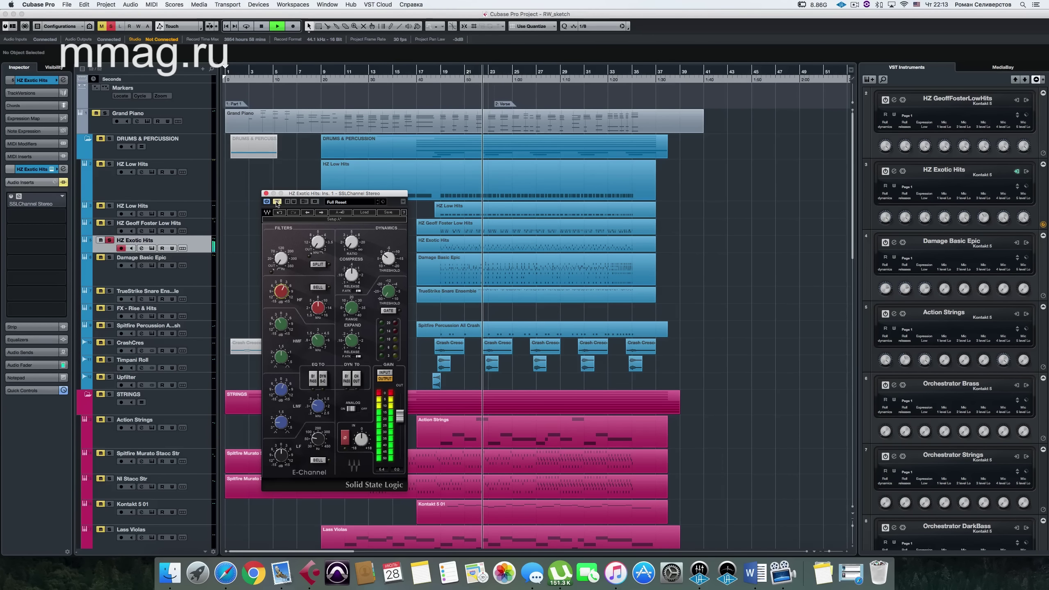
pyautogui.click(277, 201)
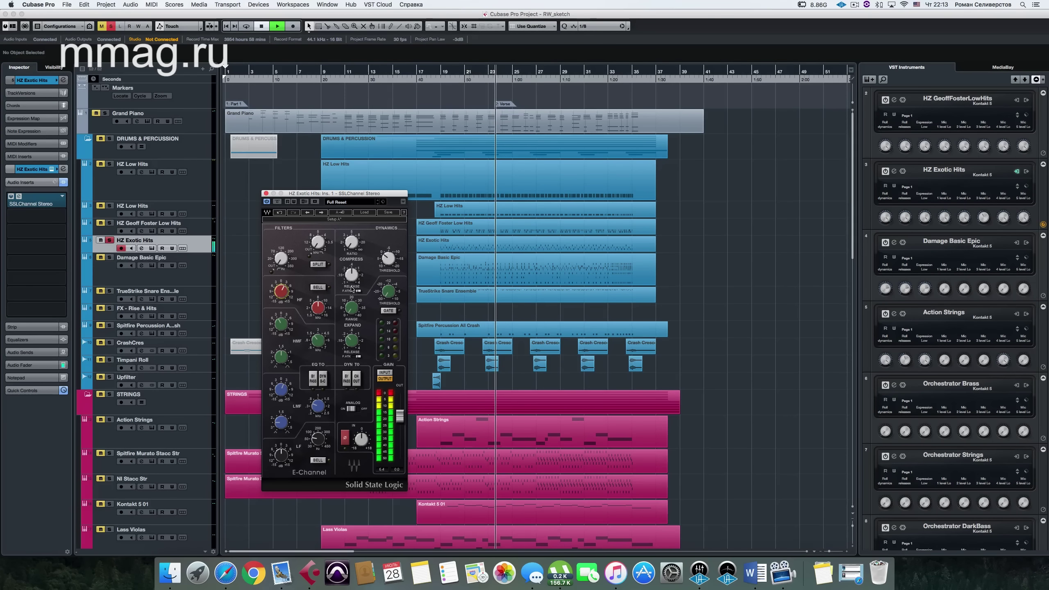
# Adjust the SSLChannel's compressor ratio on HZ Exotic Hits during playback, comparing the processed sound with the bypassed signal
pyautogui.press('space')
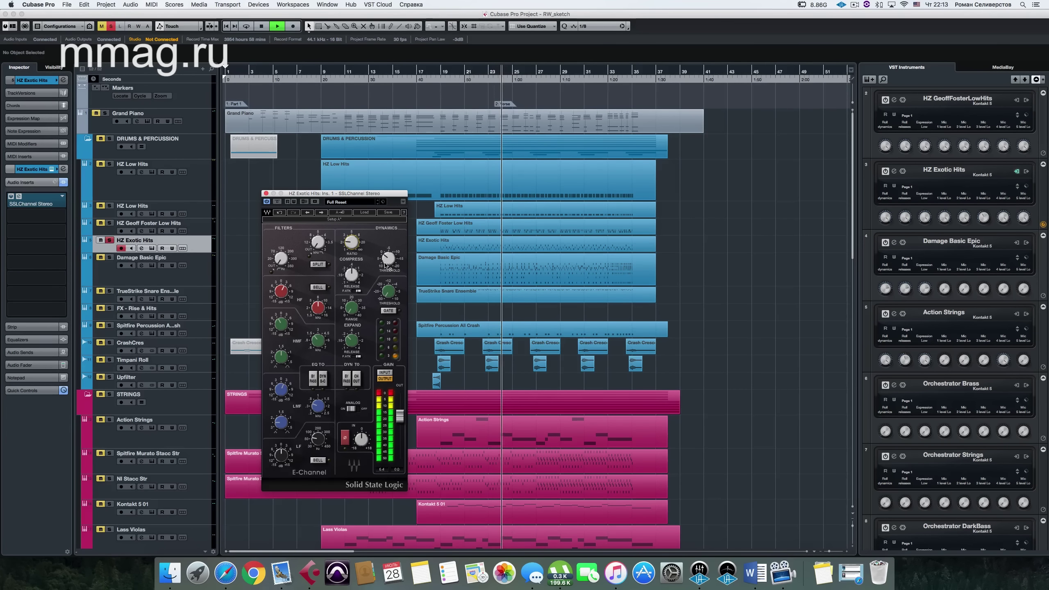
pyautogui.click(277, 201)
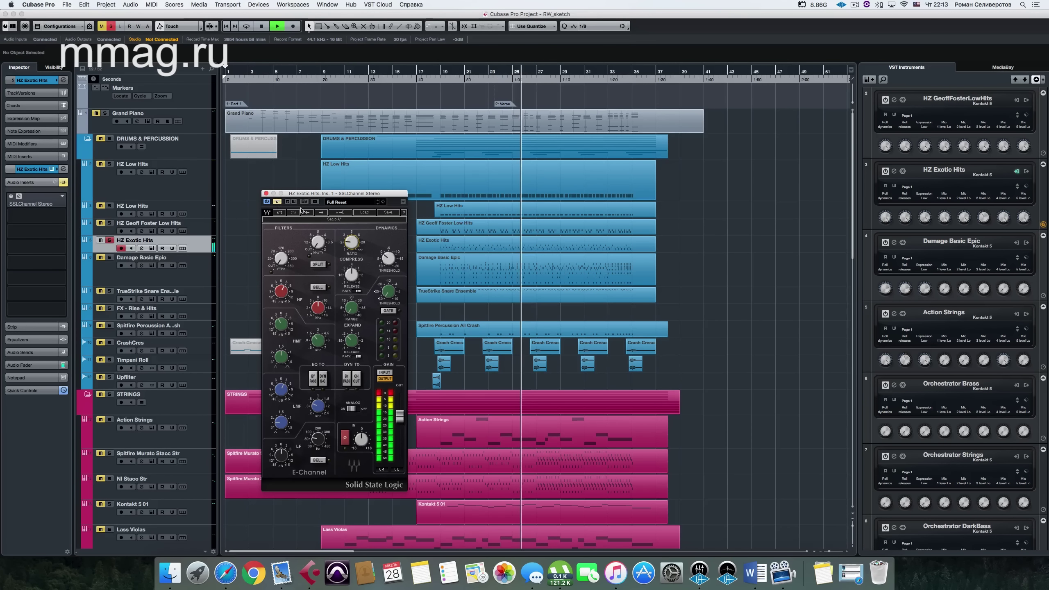
pyautogui.click(277, 202)
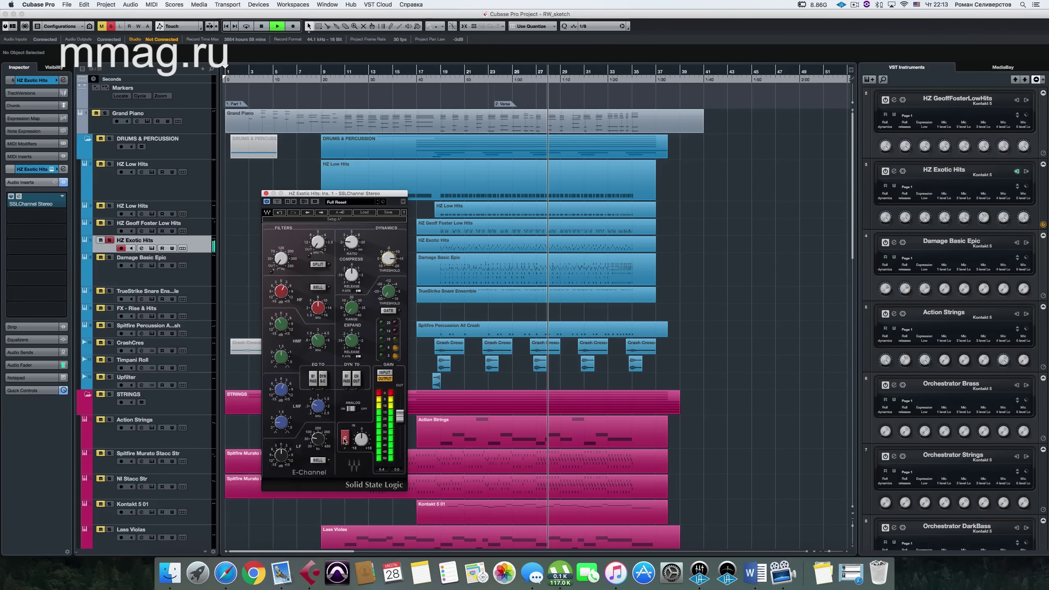
pyautogui.click(346, 378)
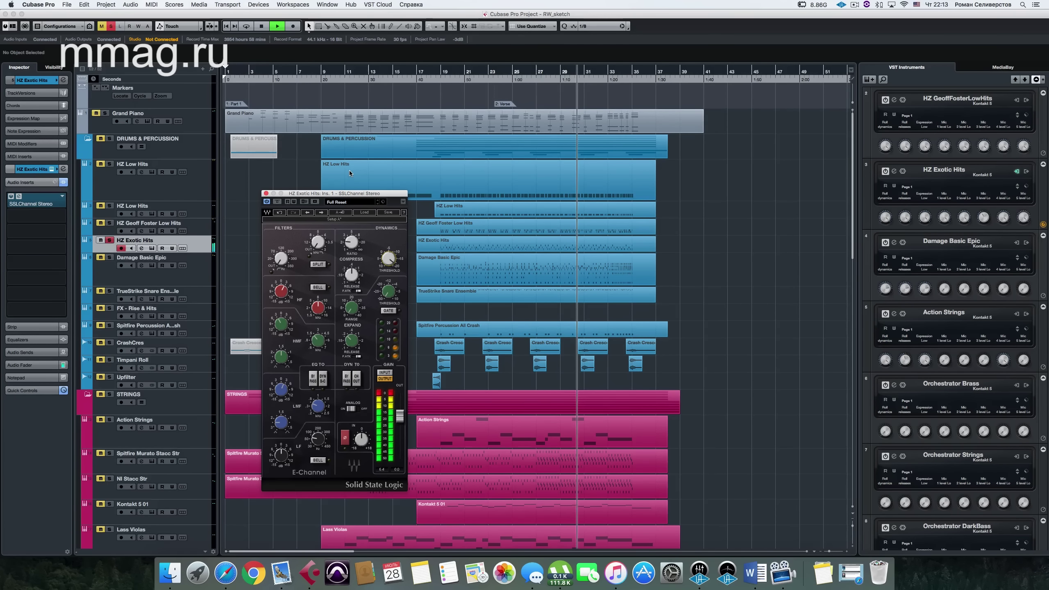
pyautogui.moveTo(351, 243)
pyautogui.mouseDown()
pyautogui.moveTo(351, 224)
pyautogui.moveTo(344, 261)
pyautogui.mouseUp()
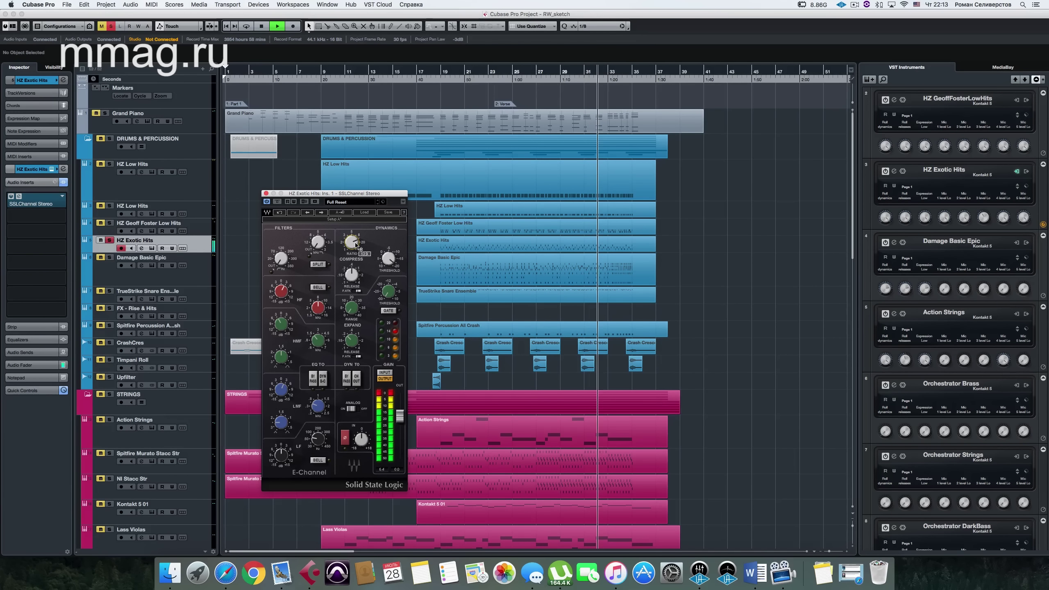
# Adjust the SSLChannel compressor's ratio and threshold on HZ Exotic Hits during playback, and replay from around bar 20
pyautogui.doubleClick(358, 244)
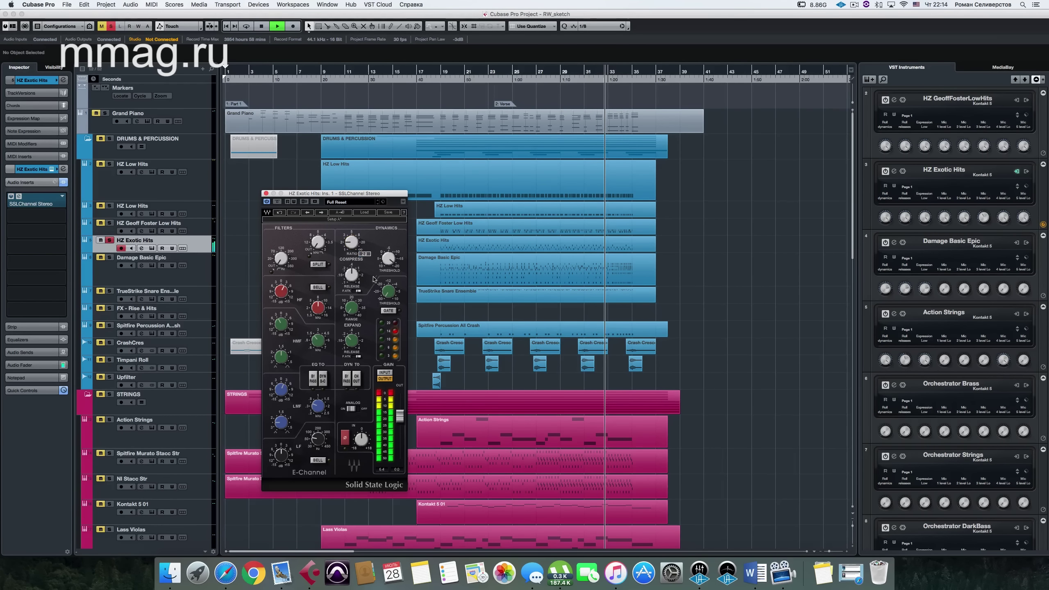
pyautogui.moveTo(388, 259); pyautogui.dragTo(388, 280)
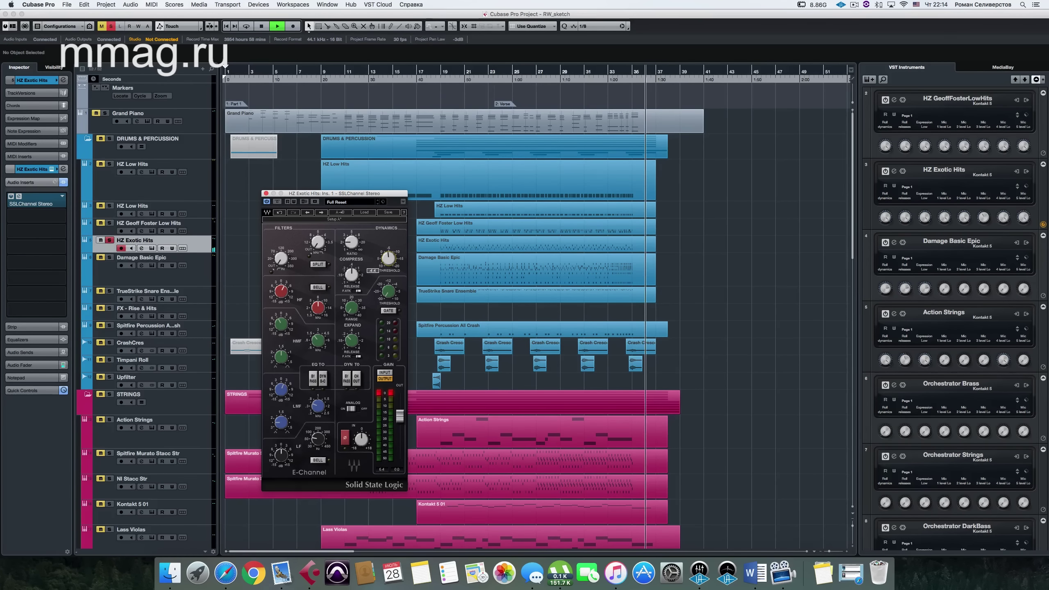
pyautogui.click(462, 77)
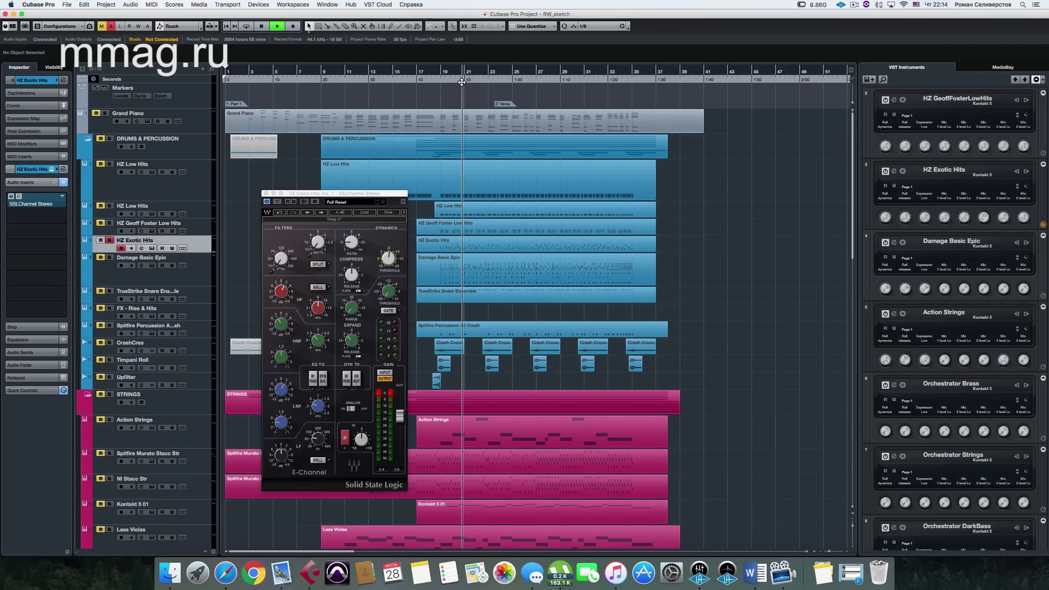
# Add both HZ Low Hits tracks, HZ Geoff Foster Low Hits and Damage Basic Epic to the solo and listen to them with HZ Exotic Hits
pyautogui.click(109, 223)
pyautogui.click(110, 206)
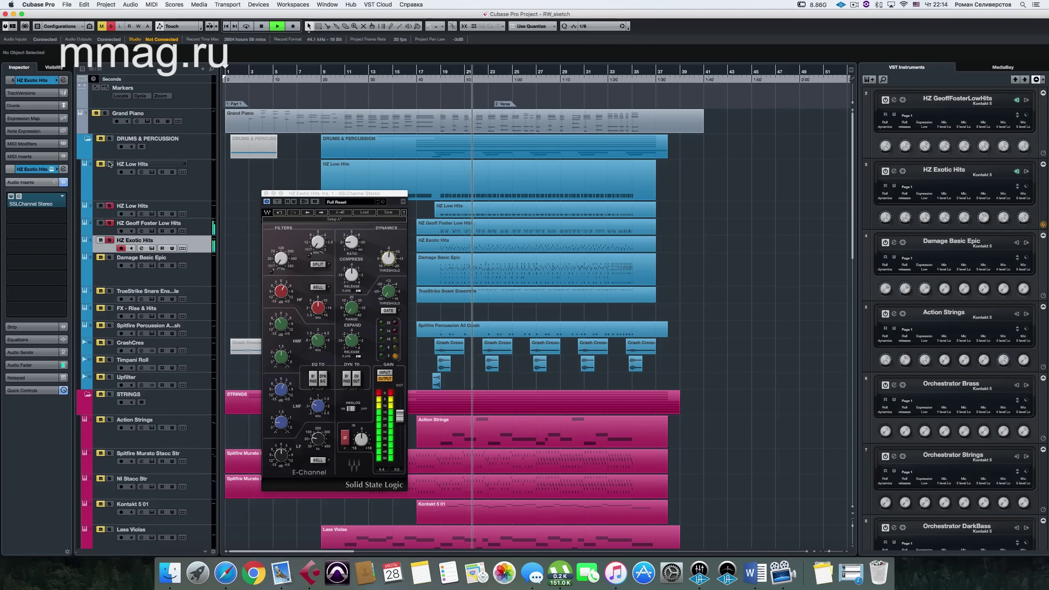
pyautogui.click(109, 163)
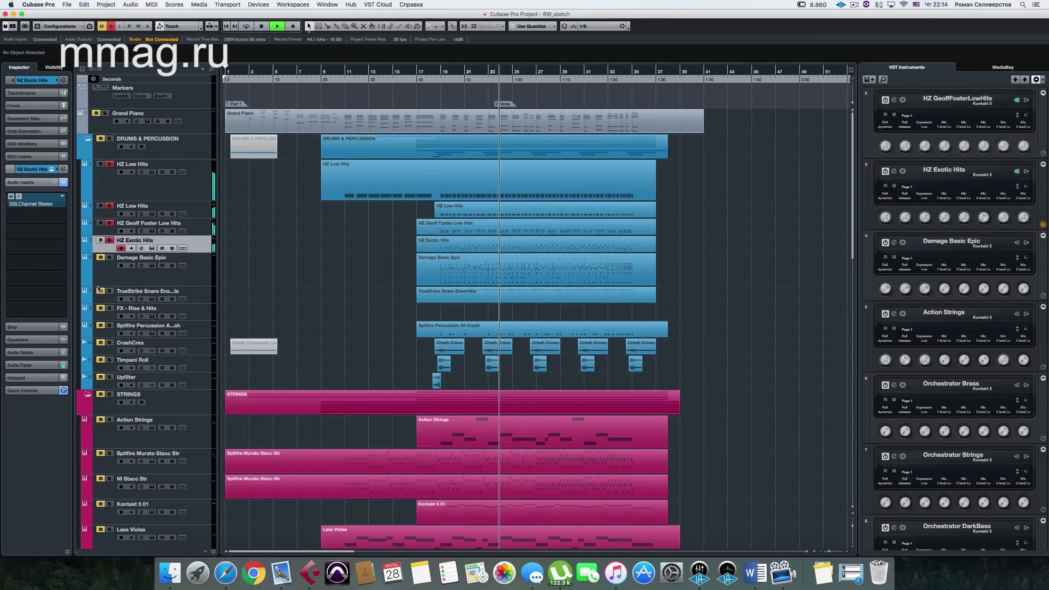
pyautogui.click(109, 257)
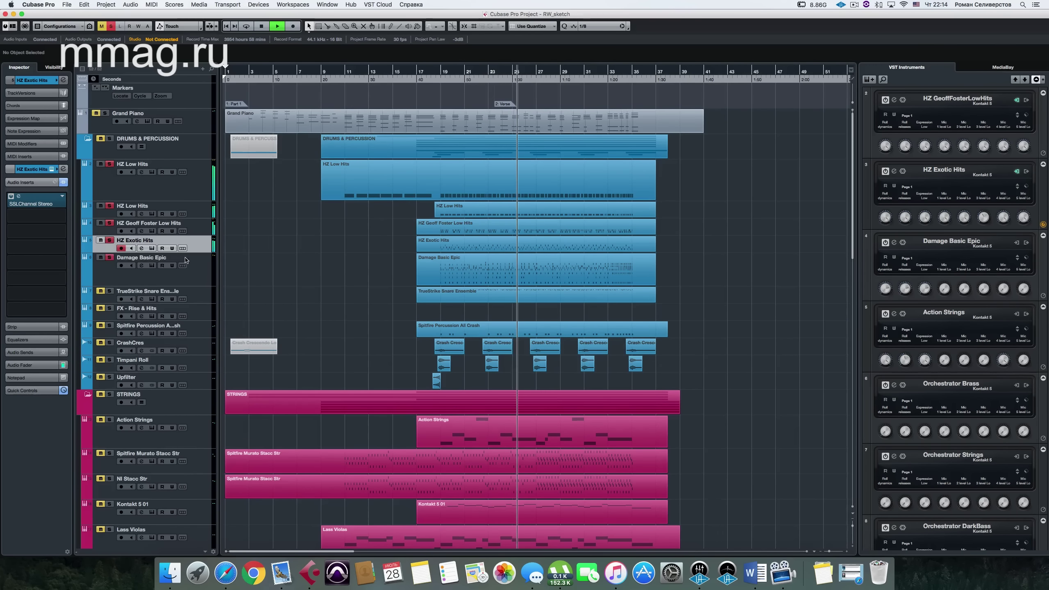
pyautogui.click(156, 283)
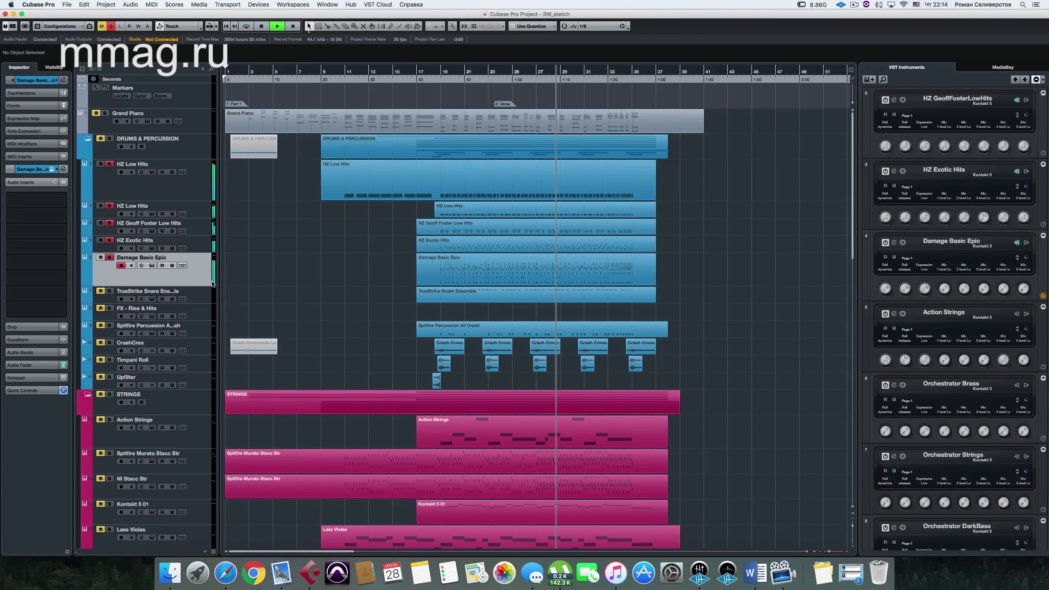
pyautogui.press('space')
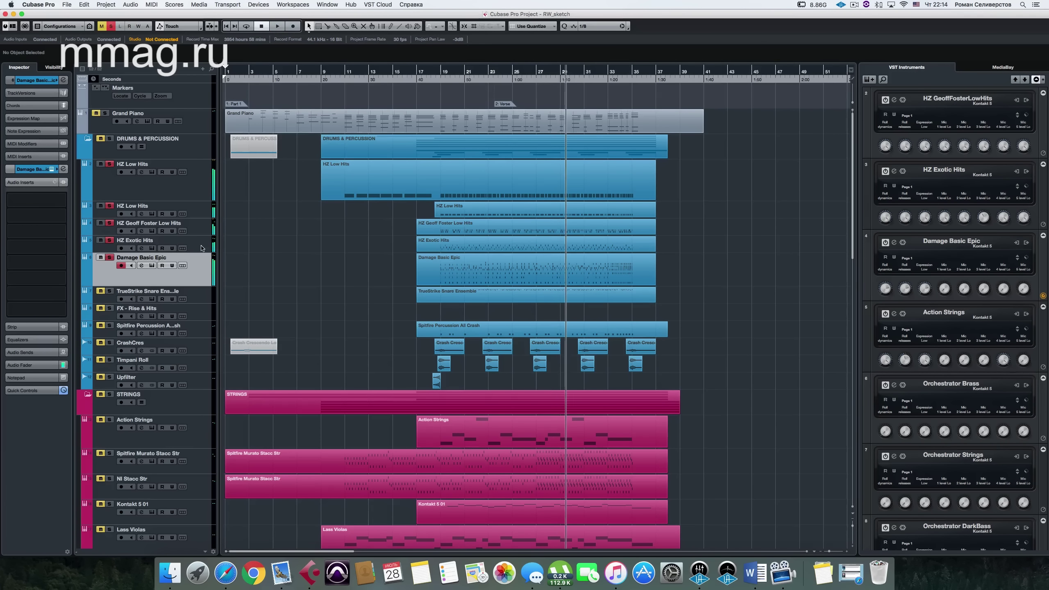
# Unsolo the four HZ percussion tracks, leaving only Damage Basic Epic soloed and selected, and play from around bar 19
pyautogui.press('Up')
pyautogui.keyDown('shift'); pyautogui.click(191, 188); pyautogui.keyUp('shift')
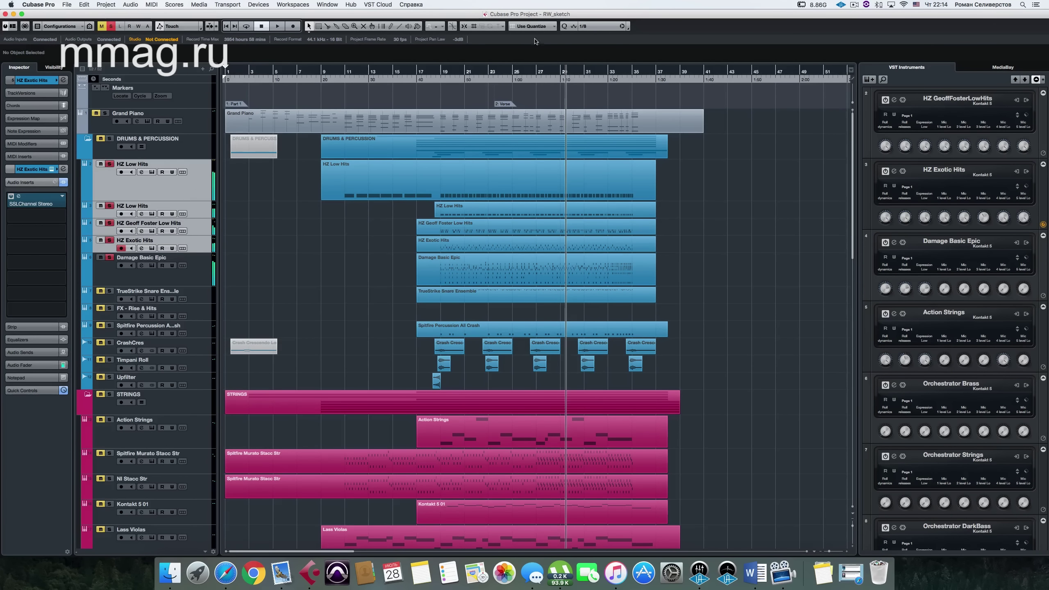
pyautogui.click(452, 78)
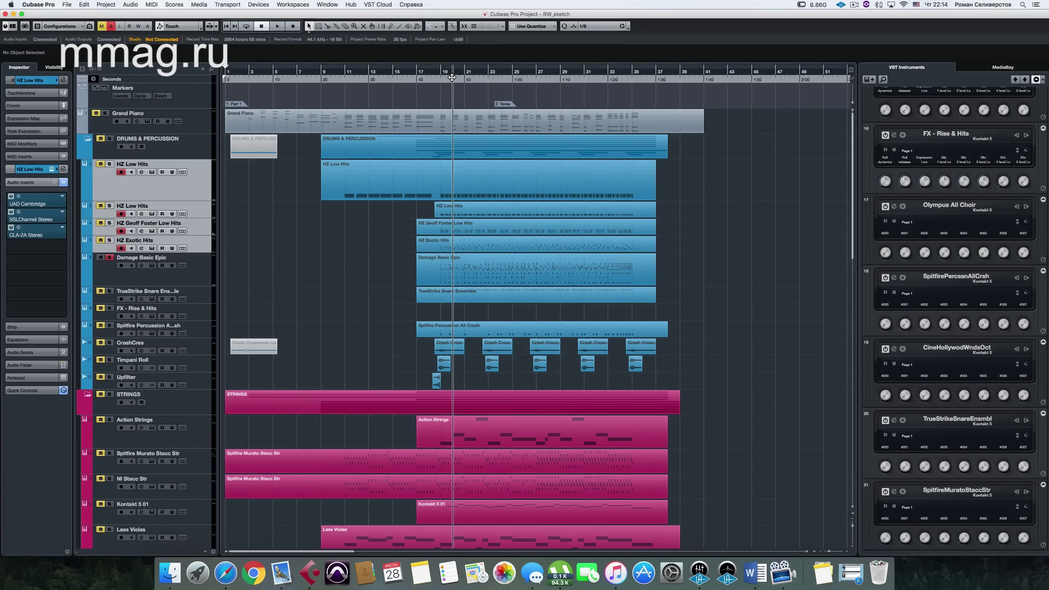
pyautogui.press('space')
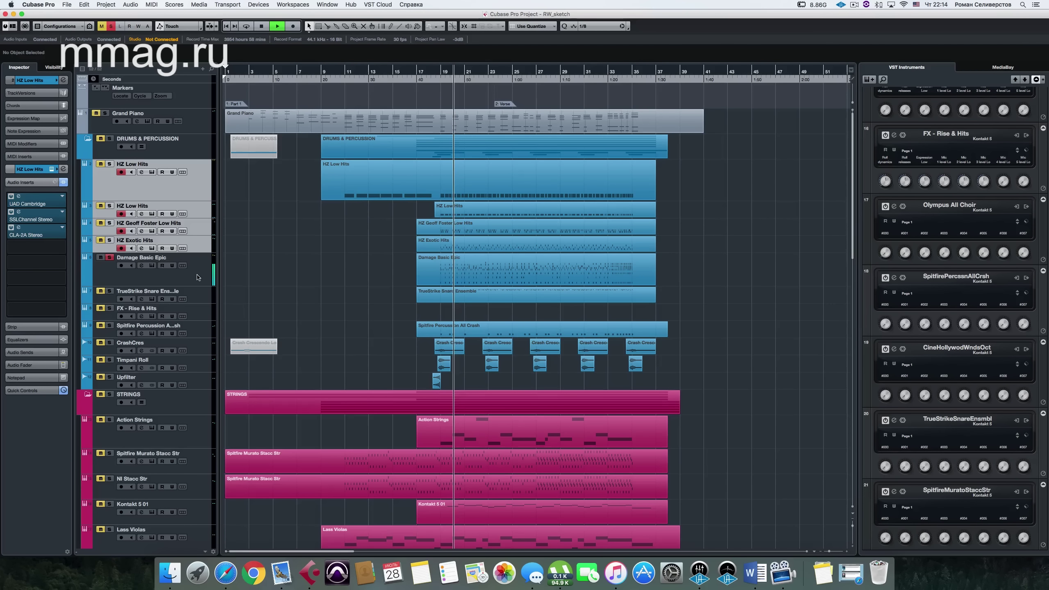
pyautogui.press('Down')
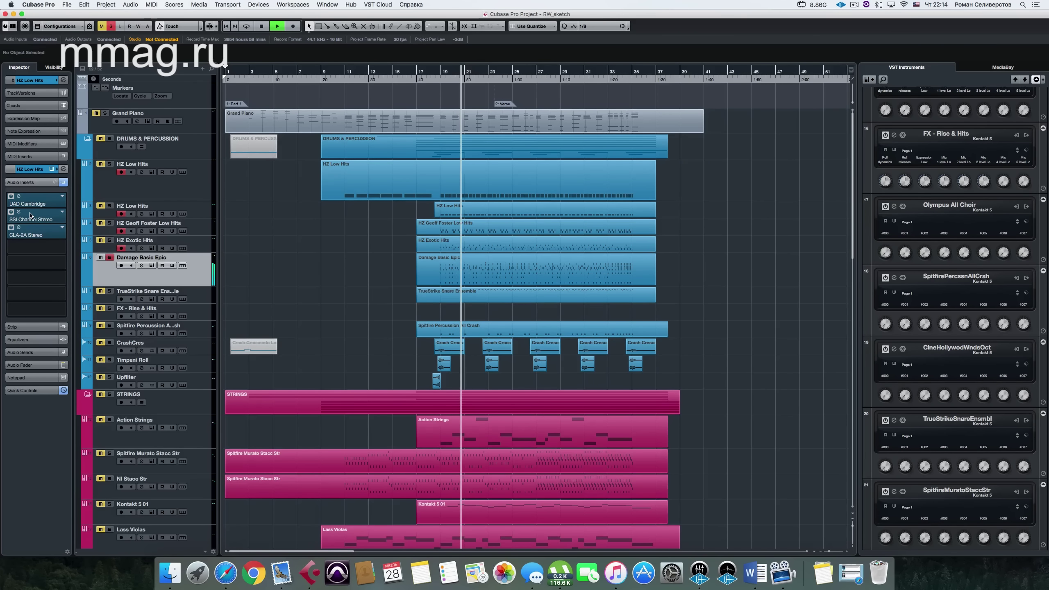
# Add UAD Cambridge to Damage Basic Epic and roll off its highs with a lowered HF band and the high-cut filter
pyautogui.press('space')
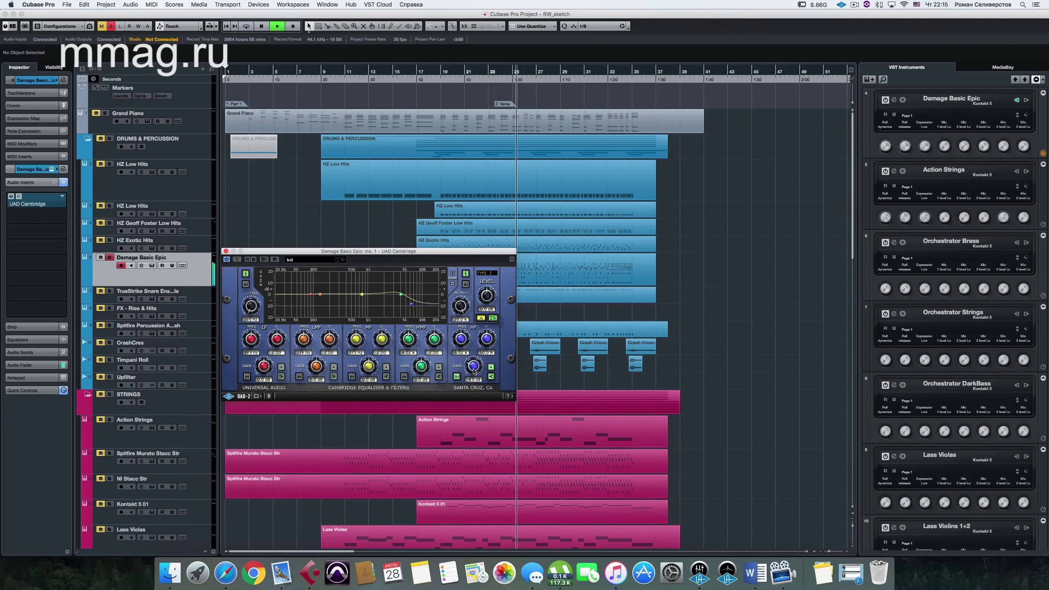
pyautogui.moveTo(473, 366); pyautogui.dragTo(474, 366)
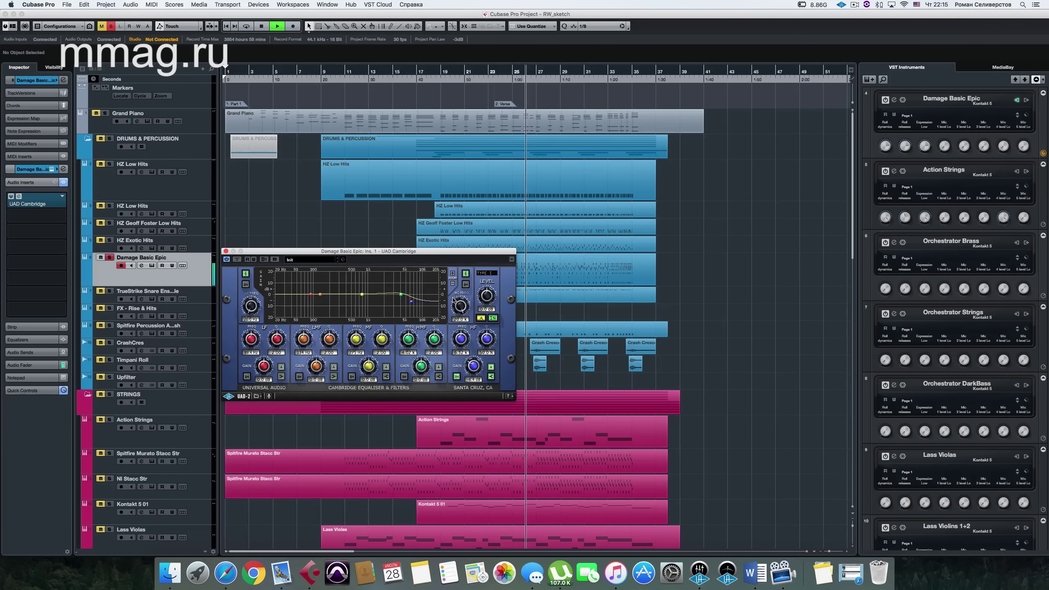
pyautogui.click(465, 284)
pyautogui.moveTo(459, 306); pyautogui.dragTo(457, 329)
pyautogui.click(495, 72)
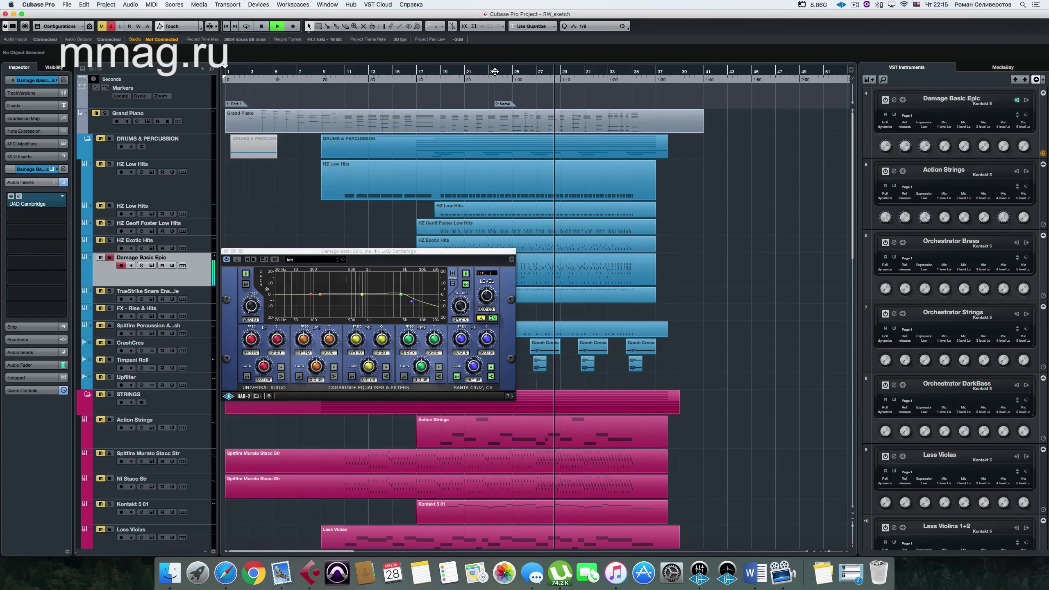
pyautogui.press('space')
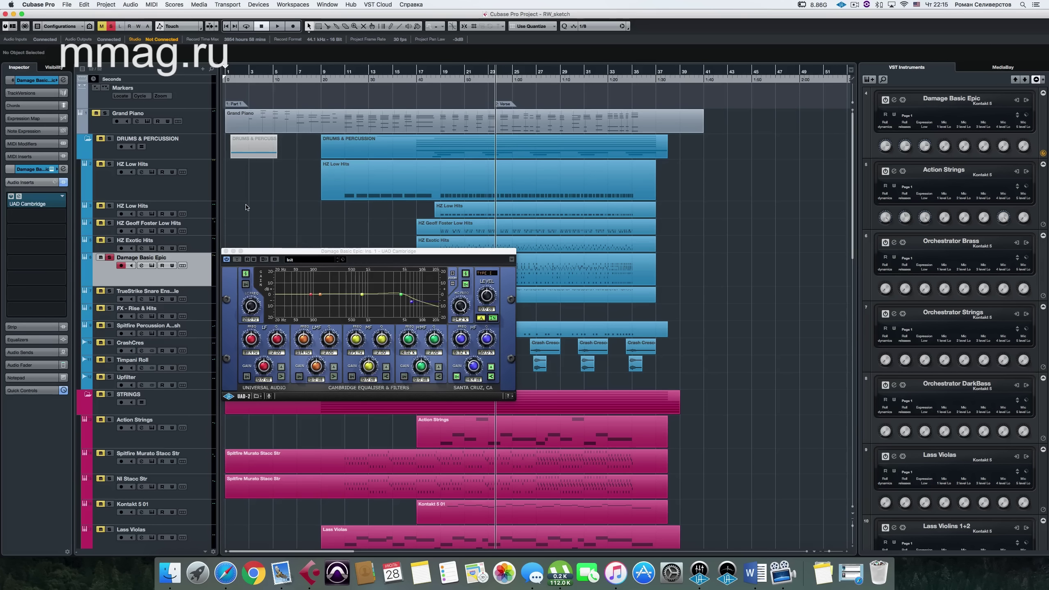
# Play Damage Basic Epic together with the soloed HZ percussion tracks, close its UAD Cambridge window and select TrueStrike Snare Ensemble
pyautogui.press('space')
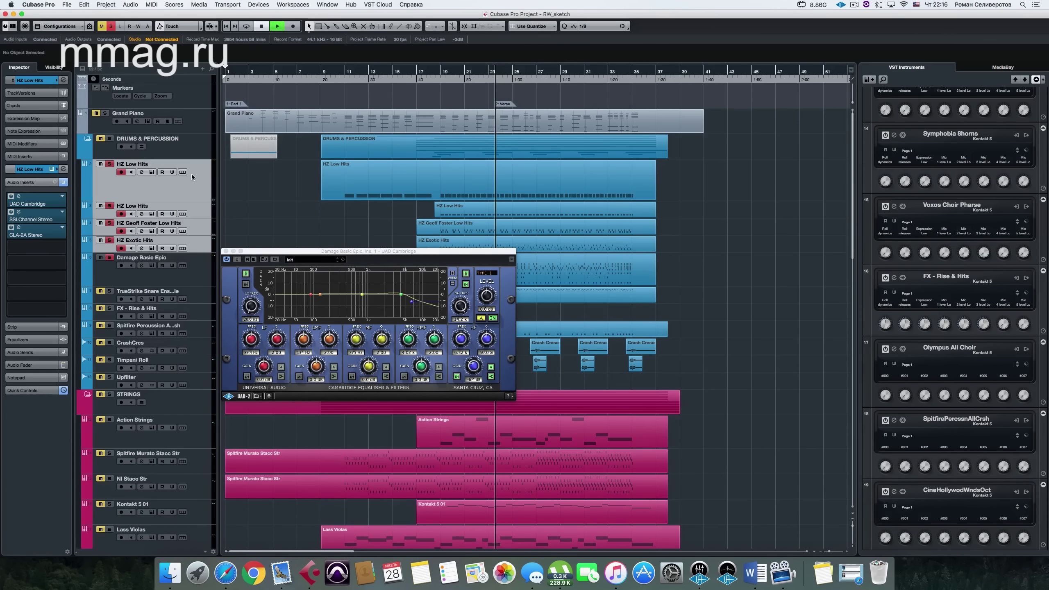
pyautogui.click(226, 251)
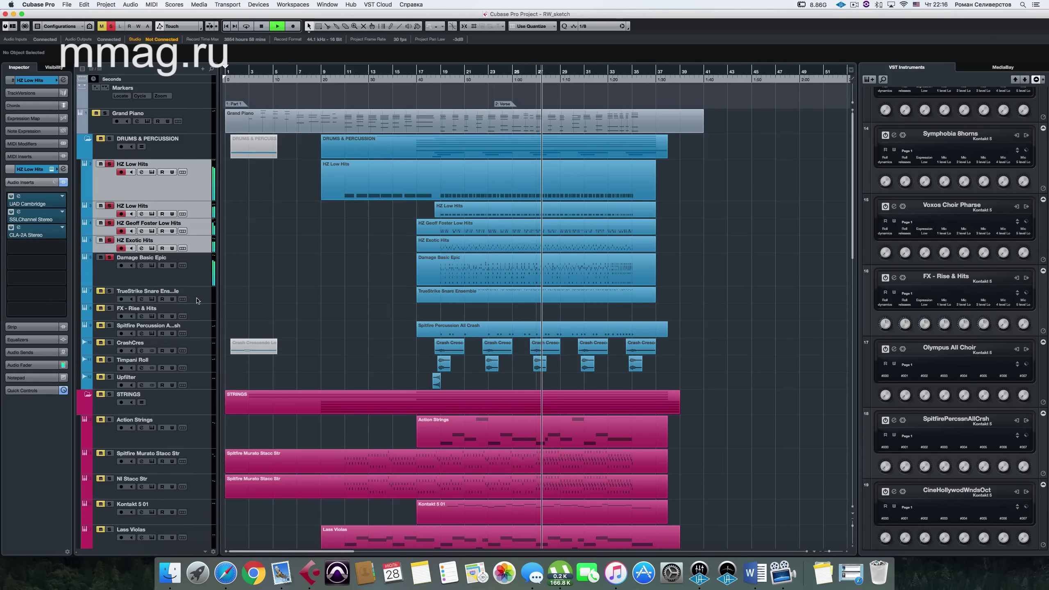
pyautogui.click(192, 297)
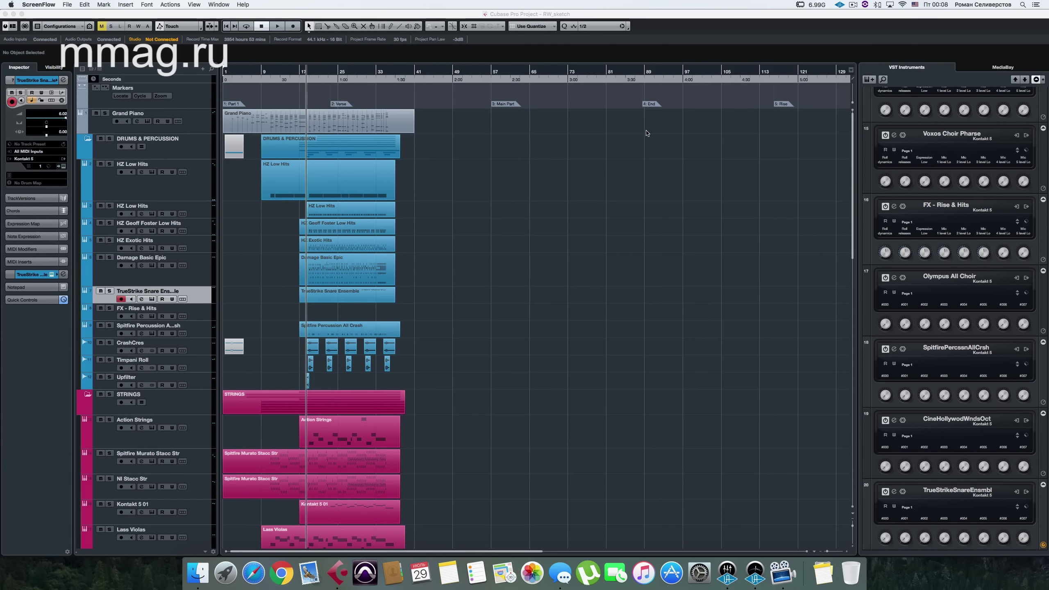
# Solo TrueStrike Snare Ensemble for playback and open its audio inserts to load SSLChannel Stereo
pyautogui.click(258, 251)
pyautogui.press('s')
pyautogui.press('space')
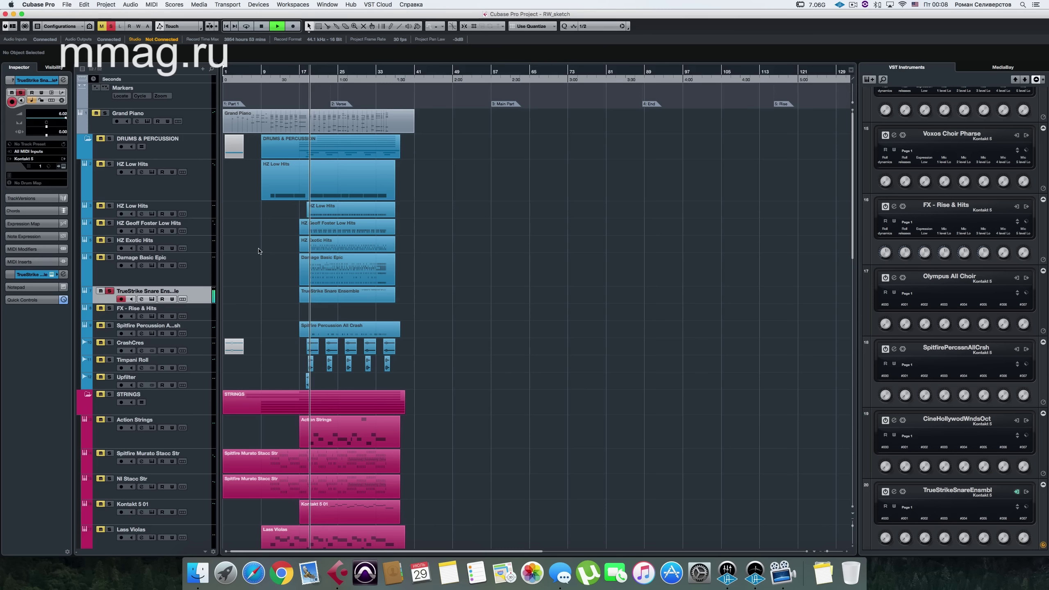
pyautogui.press('space')
pyautogui.click(33, 275)
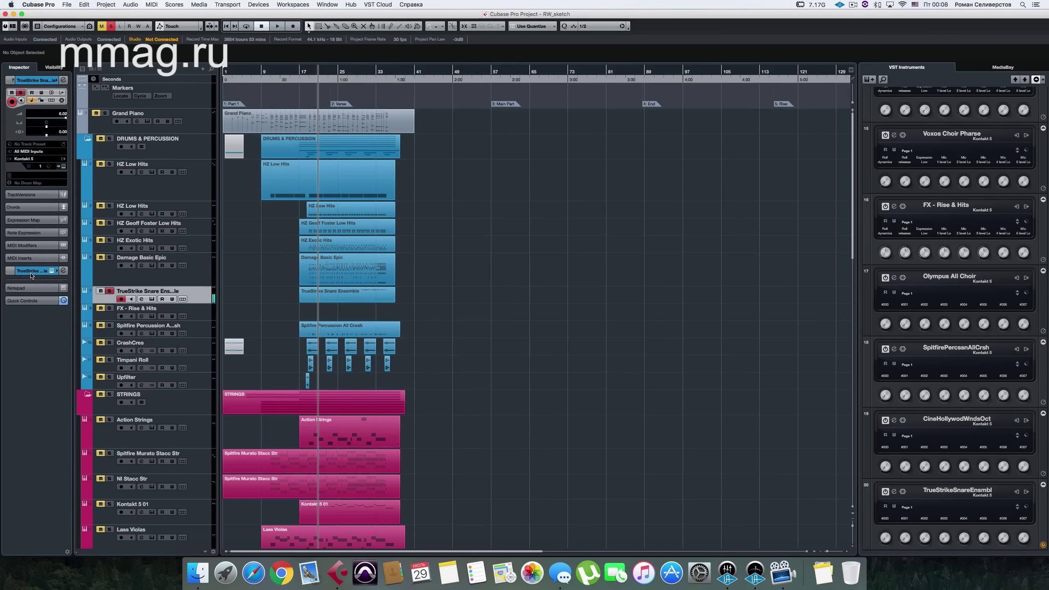
pyautogui.click(31, 182)
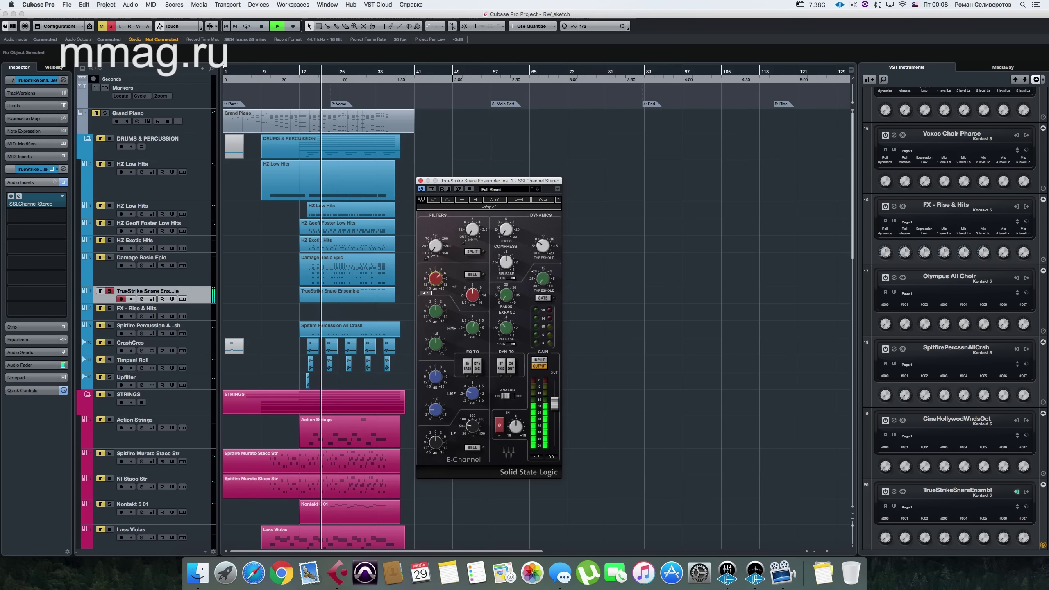
# Adjust the SSLChannel's HF band gain and frequency on the snare ensemble and compare it with the bypassed signal
pyautogui.moveTo(436, 283); pyautogui.dragTo(472, 302)
pyautogui.click(432, 189)
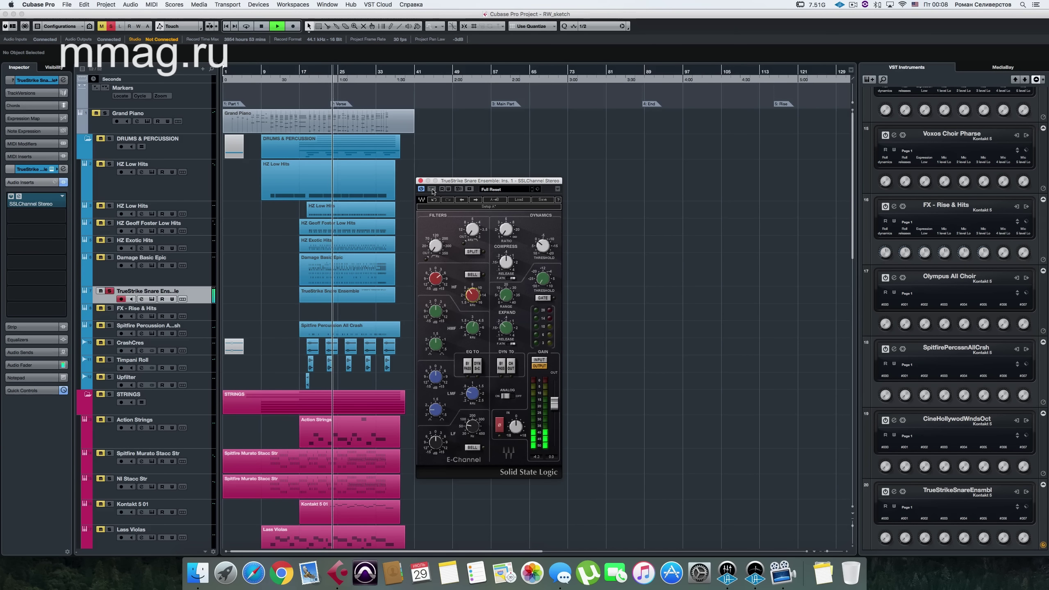
pyautogui.click(432, 189)
# Shape the HMF, LMF and LF bands of the snare ensemble's SSLChannel EQ during playback
pyautogui.moveTo(436, 310); pyautogui.dragTo(435, 310)
pyautogui.click(472, 327)
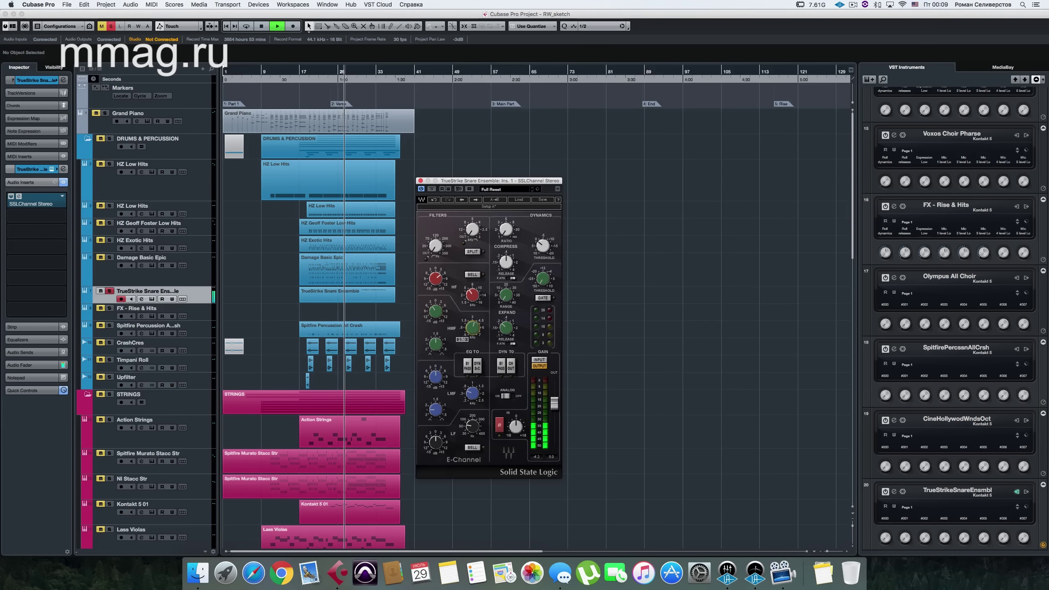
pyautogui.moveTo(435, 310); pyautogui.dragTo(435, 310)
pyautogui.moveTo(435, 376); pyautogui.dragTo(435, 379)
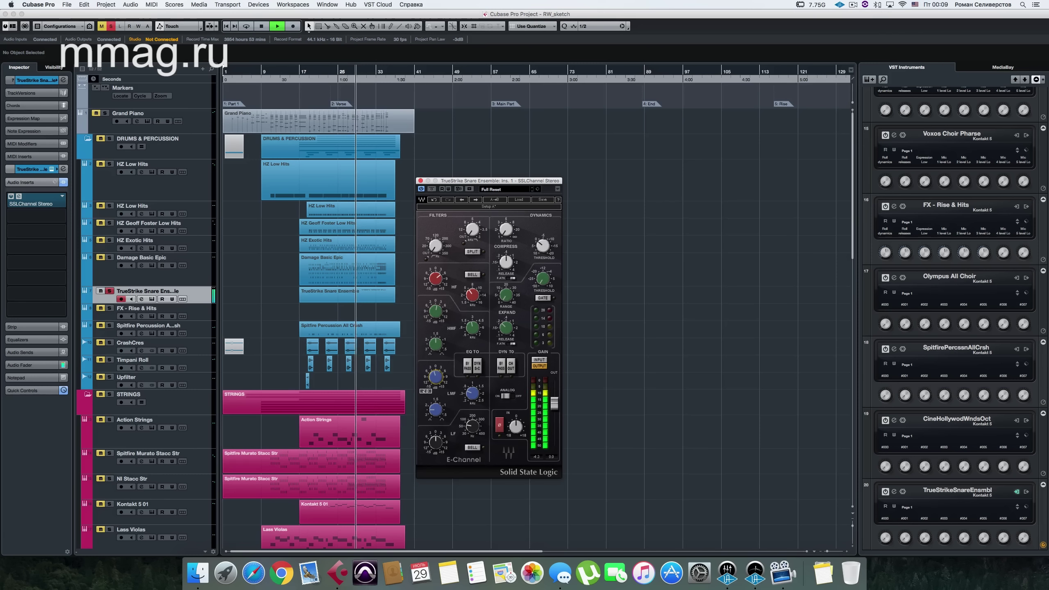
pyautogui.moveTo(435, 442); pyautogui.dragTo(435, 444)
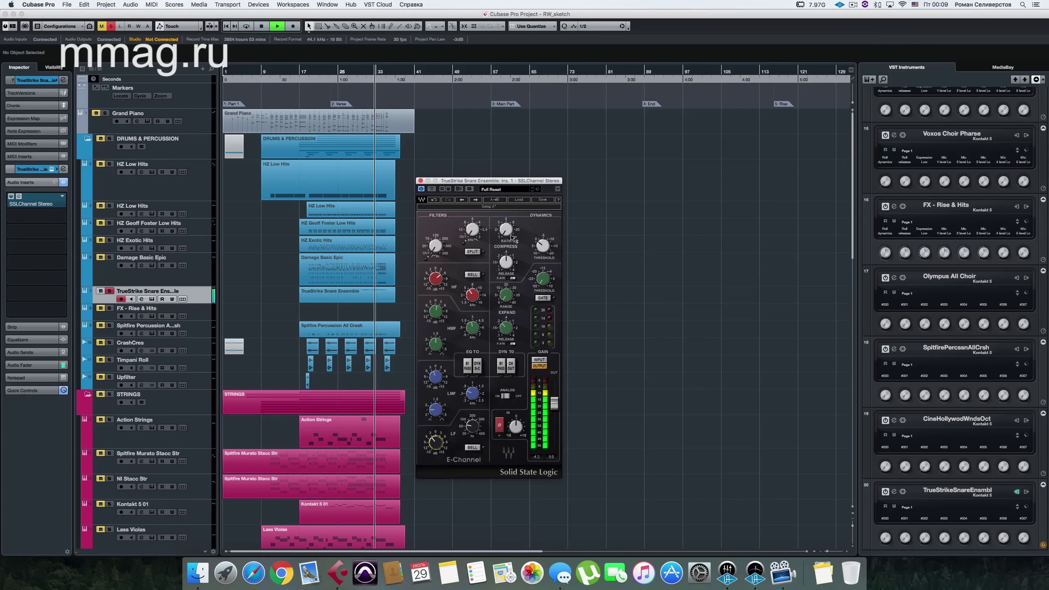
# Adjust the compressor ratio and threshold in the snare ensemble's SSLChannel, replaying from around bar 22
pyautogui.moveTo(511, 237); pyautogui.dragTo(543, 245)
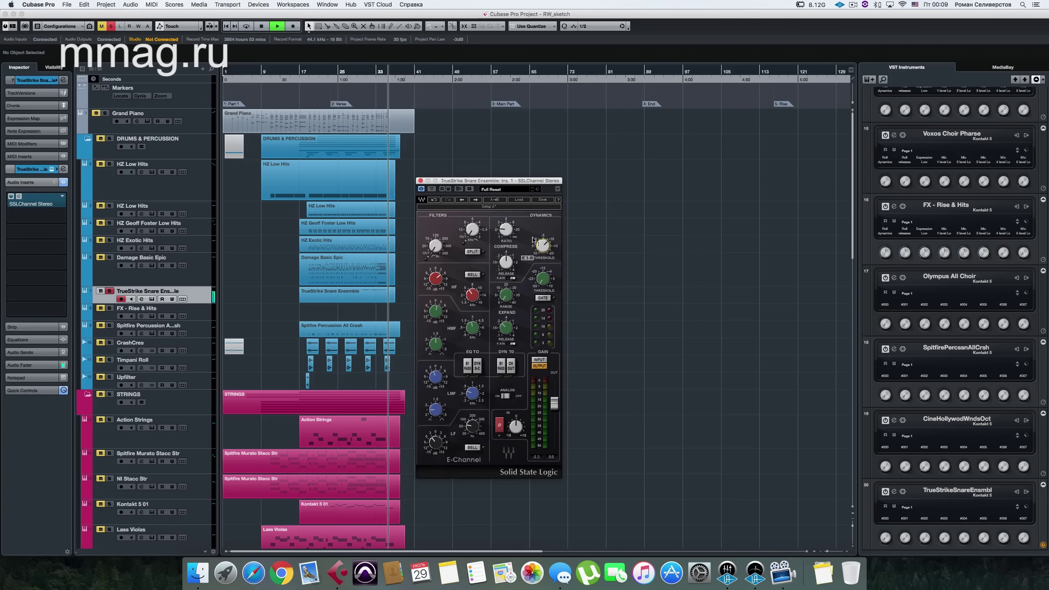
pyautogui.click(328, 81)
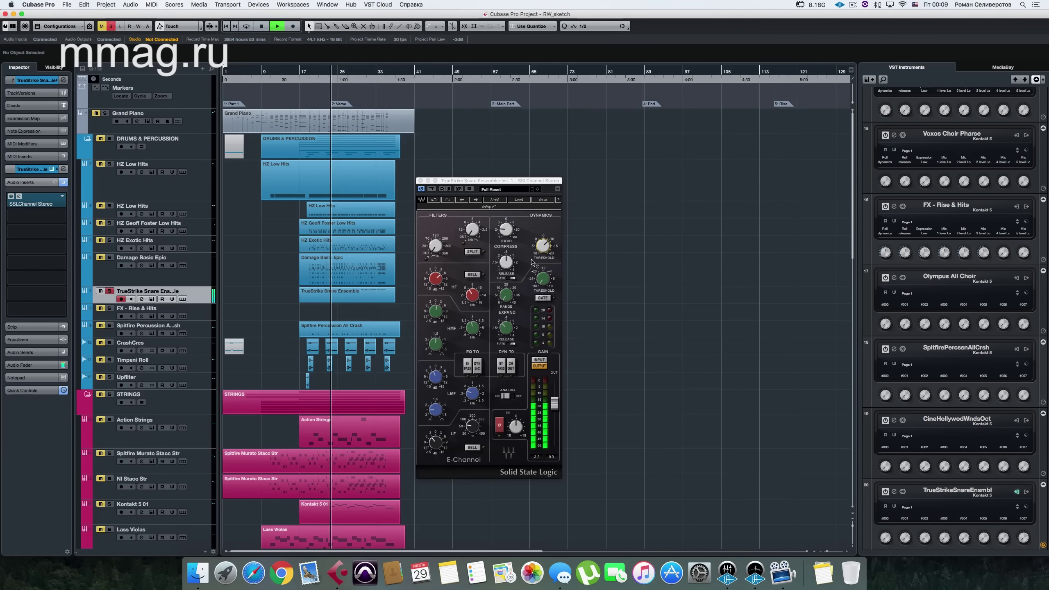
pyautogui.moveTo(543, 245); pyautogui.dragTo(543, 245)
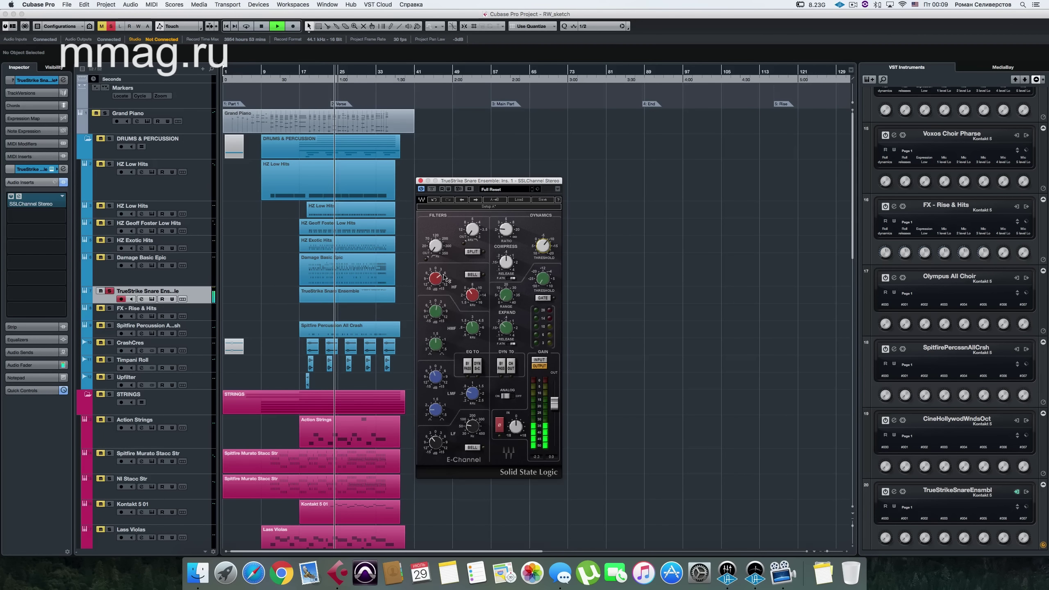
# Readjust the SSLChannel's HF gain on the snare ensemble and compare the processed sound with the bypassed signal
pyautogui.moveTo(435, 279); pyautogui.dragTo(436, 274)
pyautogui.press('space')
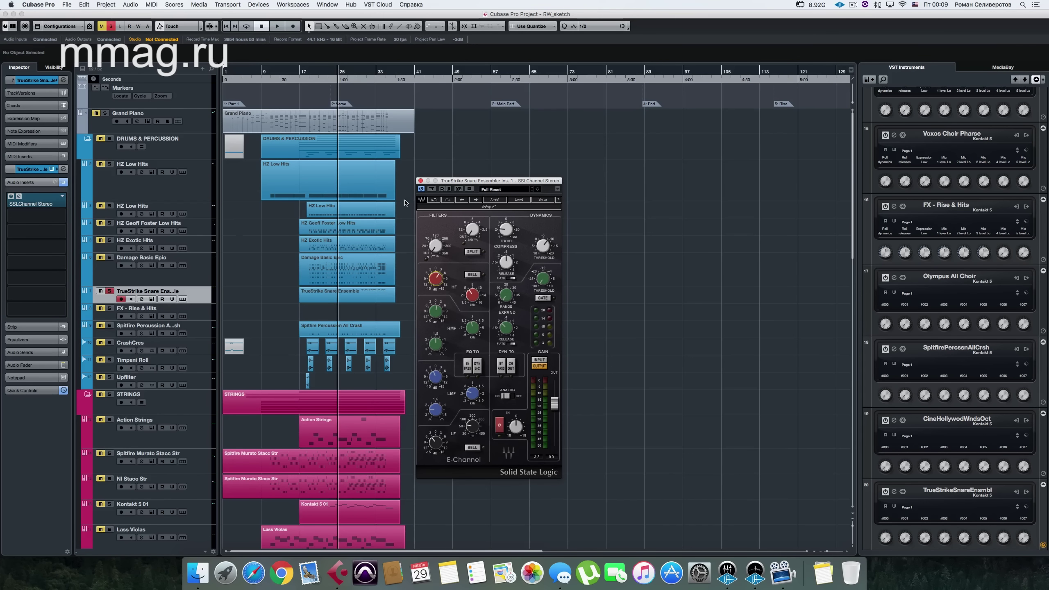
pyautogui.click(431, 190)
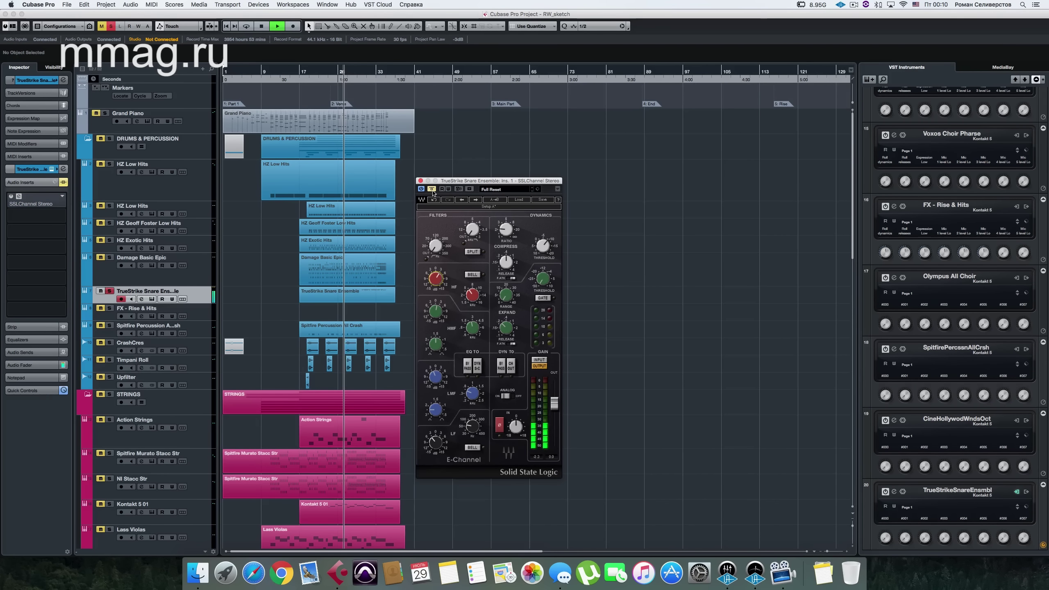
pyautogui.click(432, 190)
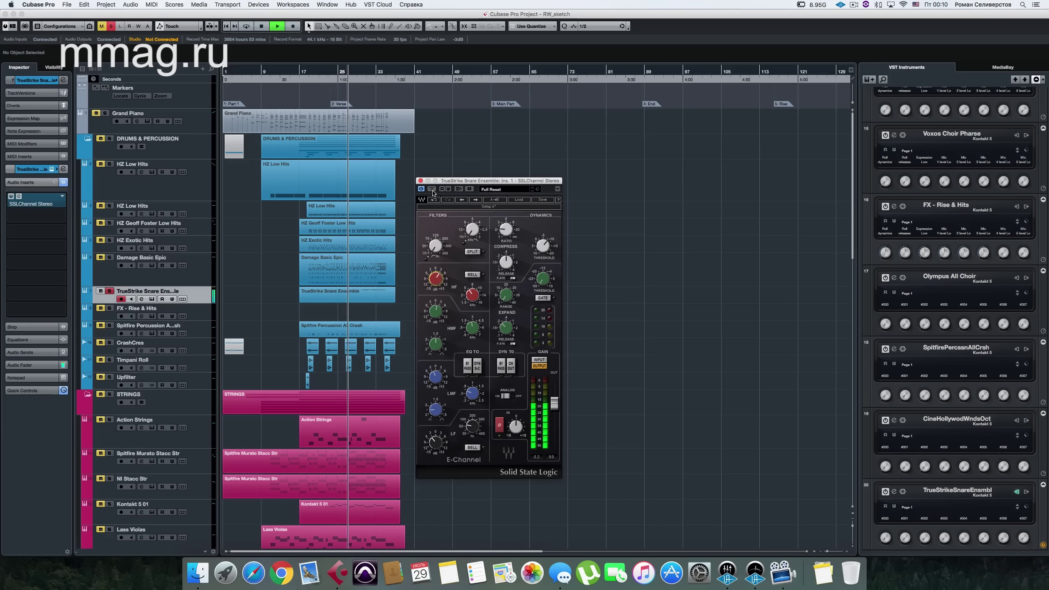
pyautogui.press('space')
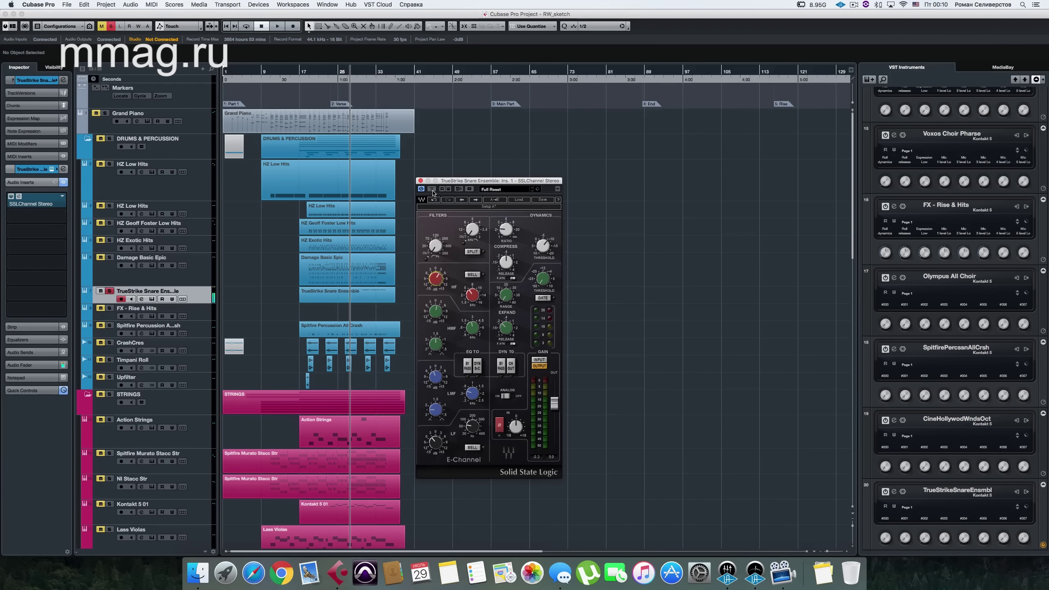
# Solo the HZ tracks and Damage Basic Epic alongside TrueStrike Snare Ensemble and play them together from around bar 21
pyautogui.click(185, 276)
pyautogui.keyDown('shift'); pyautogui.click(197, 185); pyautogui.keyUp('shift')
pyautogui.press('s')
pyautogui.click(191, 298)
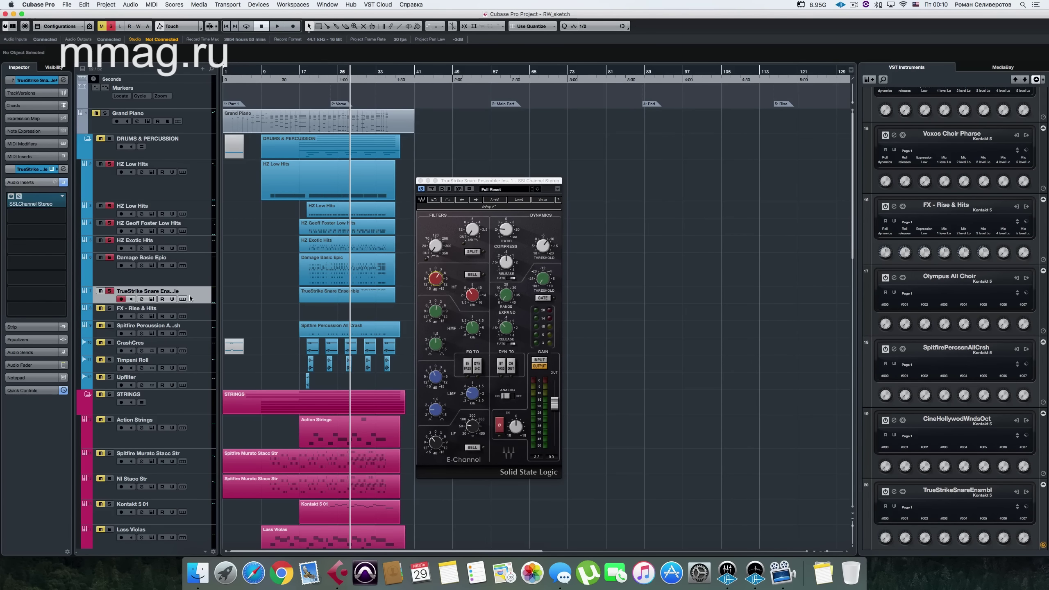
pyautogui.click(324, 71)
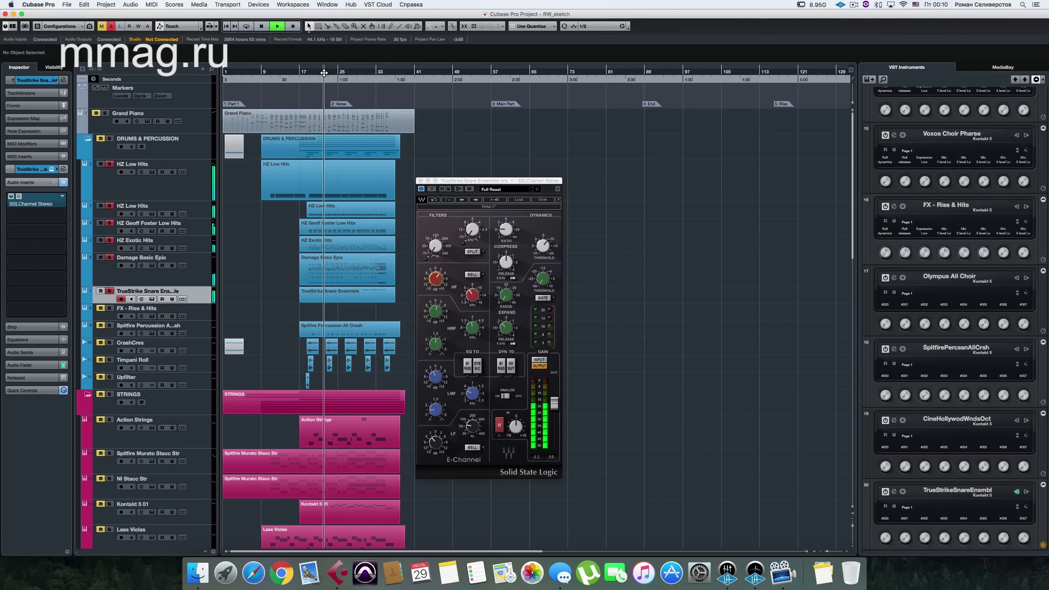
# Fine-tune the TrueStrike Snare Ensemble track's volume by ear during playback and set it to 2
pyautogui.click(33, 80)
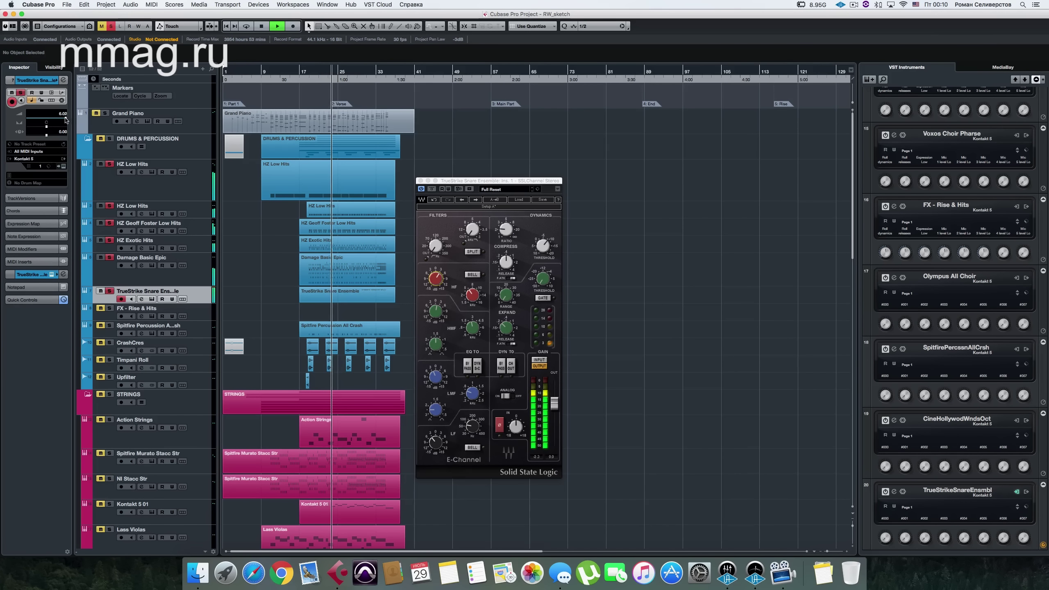
pyautogui.moveTo(65, 120); pyautogui.dragTo(60, 120)
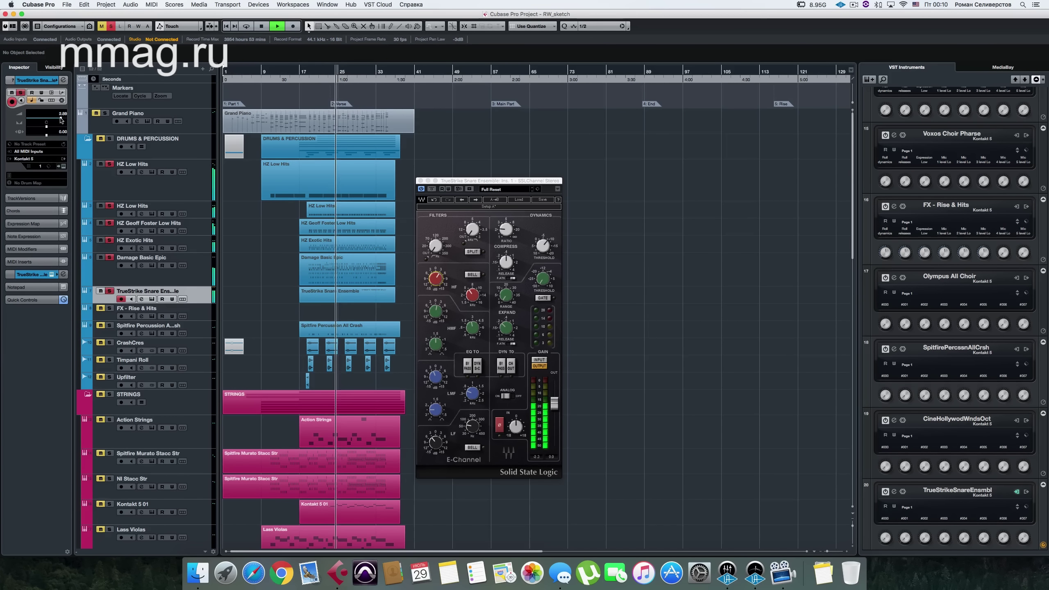
pyautogui.click(431, 190)
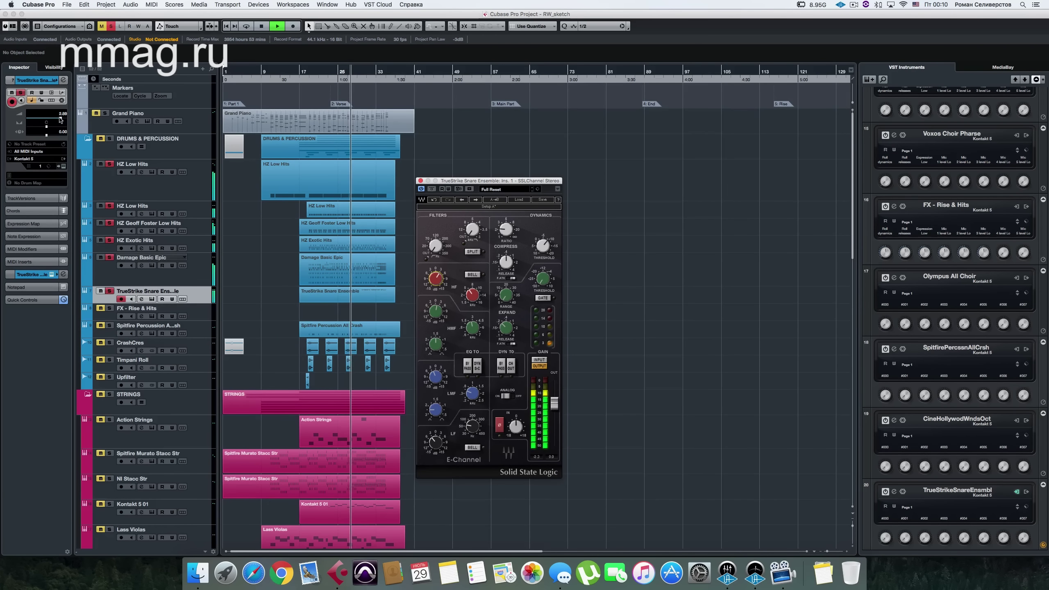
pyautogui.moveTo(60, 118); pyautogui.dragTo(63, 121)
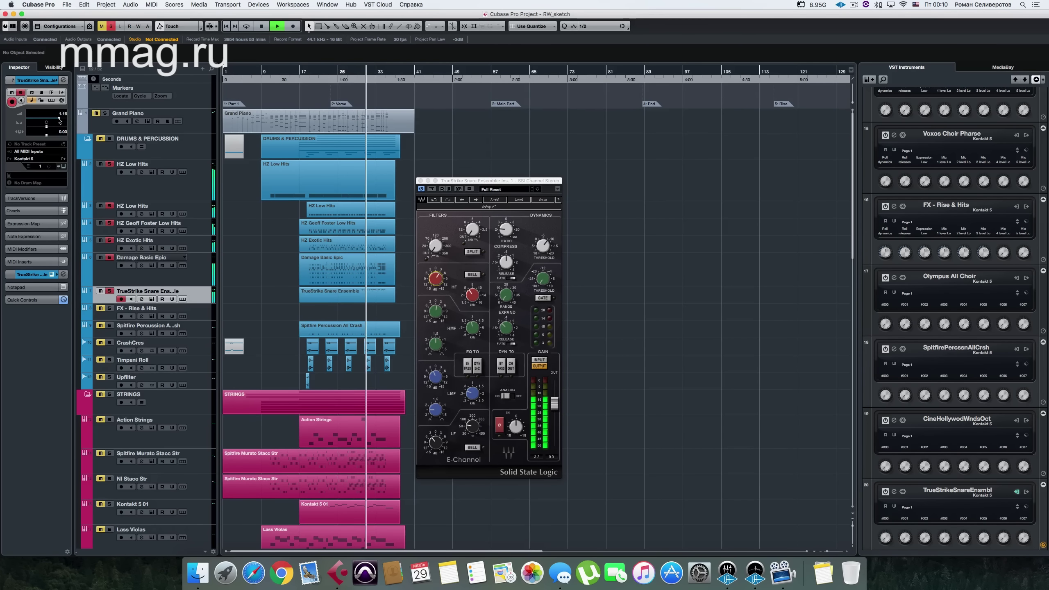
pyautogui.moveTo(58, 118); pyautogui.dragTo(60, 118)
pyautogui.doubleClick(62, 114)
pyautogui.write('2')
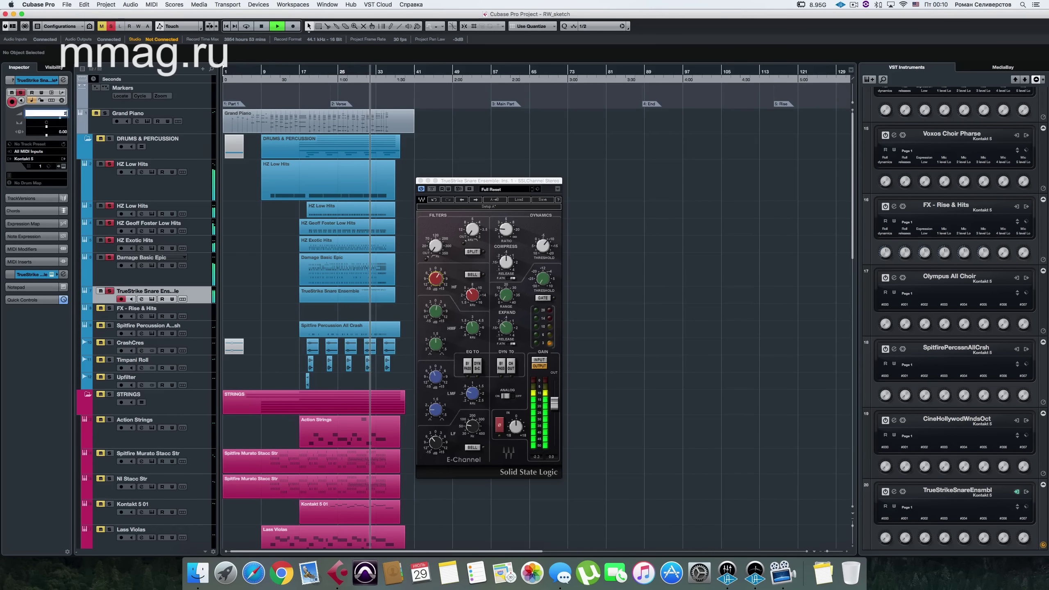
pyautogui.press('Return')
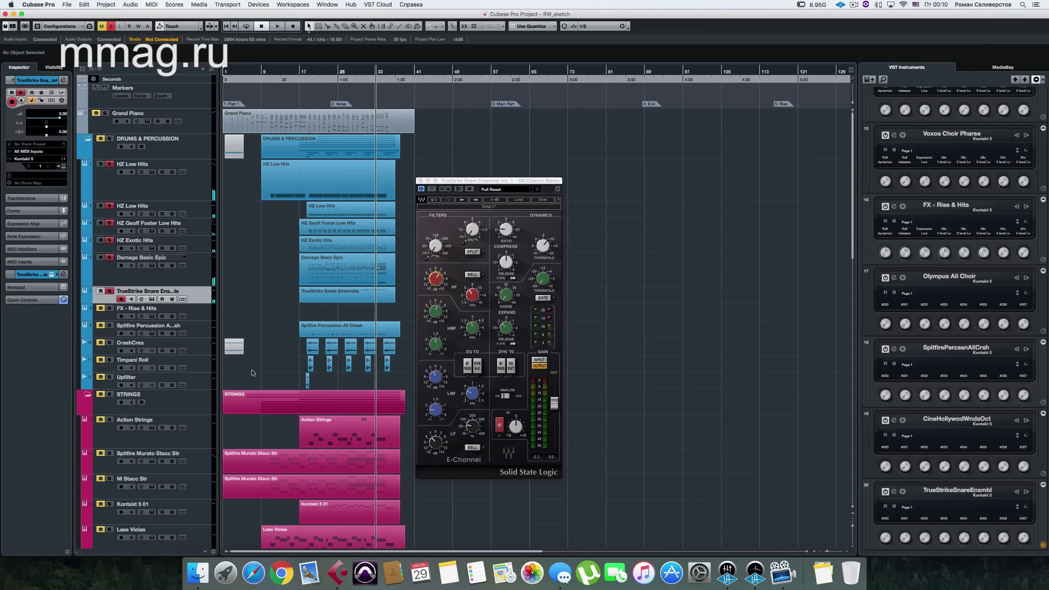
# Unsolo the previous percussion tracks, solo Spitfire Percussion All Crash, CrashCres and Timpani Roll, and play from around bar 18
pyautogui.keyDown('shift'); pyautogui.click(182, 186); pyautogui.keyUp('shift')
pyautogui.press('s')
pyautogui.click(205, 334)
pyautogui.keyDown('shift'); pyautogui.click(202, 368); pyautogui.keyUp('shift')
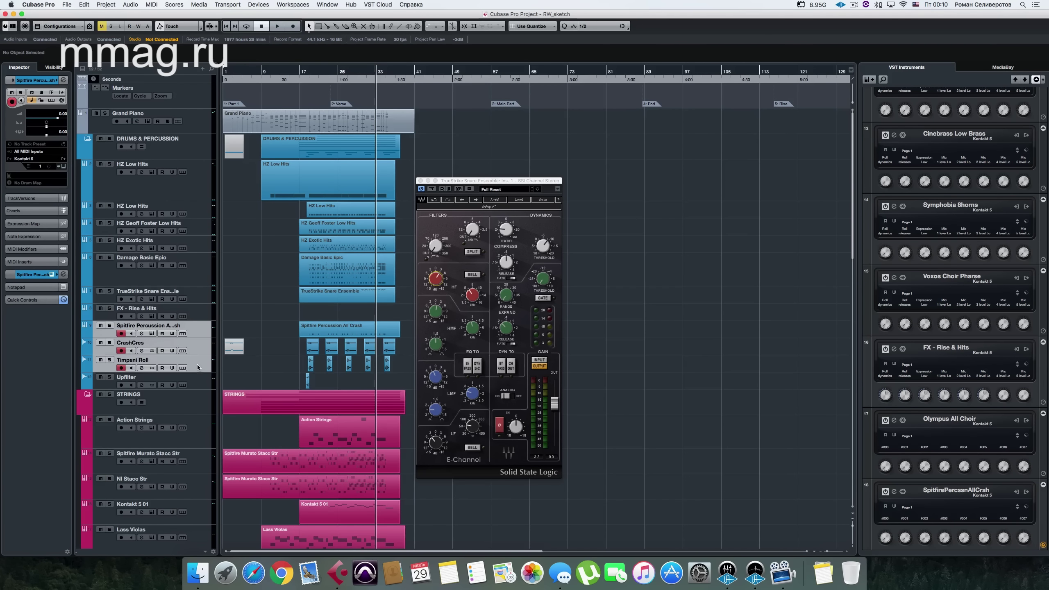
pyautogui.press('s')
pyautogui.click(307, 75)
pyautogui.press('space')
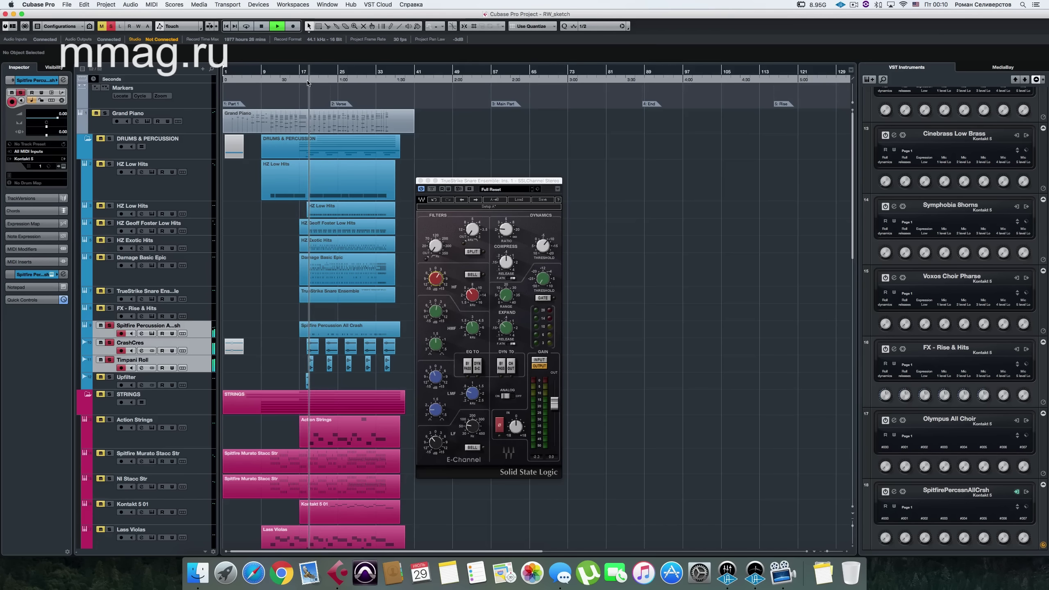
# Close the snare ensemble's SSLChannel and enlarge the timeline around the crash and timpani clips during playback
pyautogui.click(421, 181)
pyautogui.press('h')
pyautogui.press('h')
pyautogui.press('h')
pyautogui.press('h')
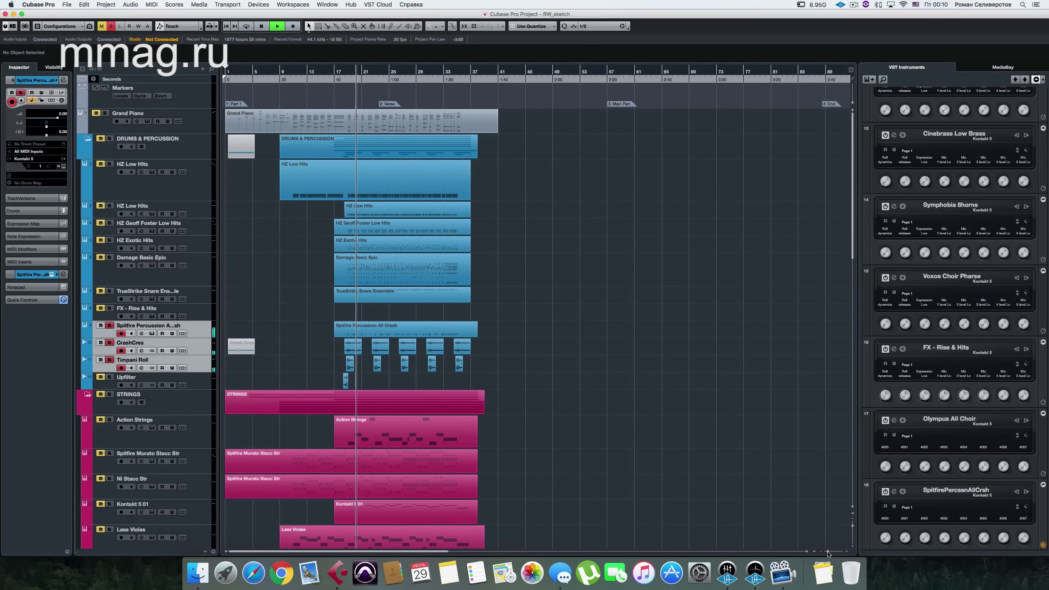
pyautogui.hscroll(10, 819, 516)
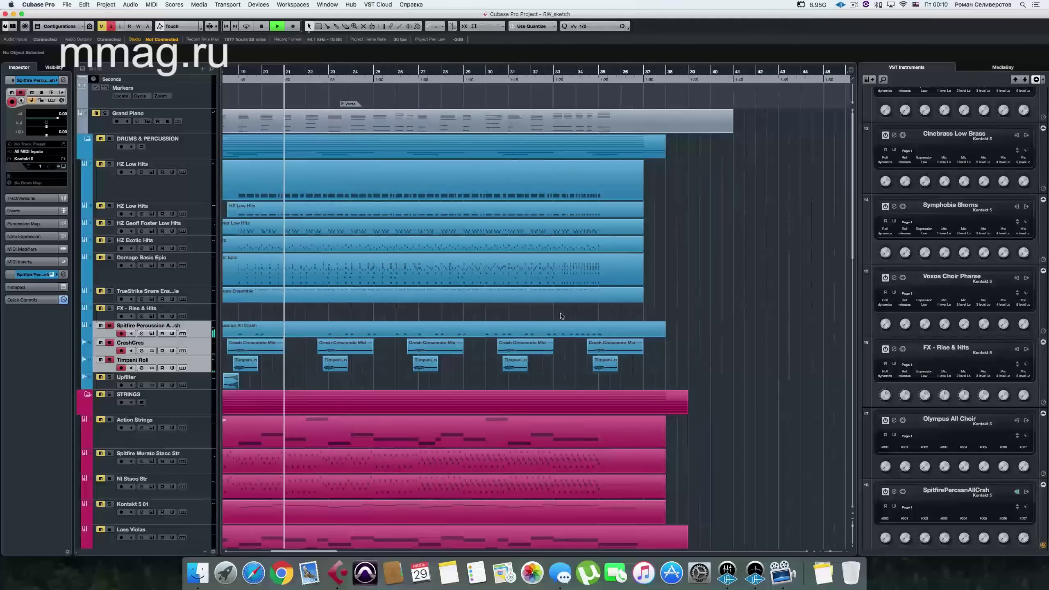
pyautogui.hscroll(-5, 264, 335)
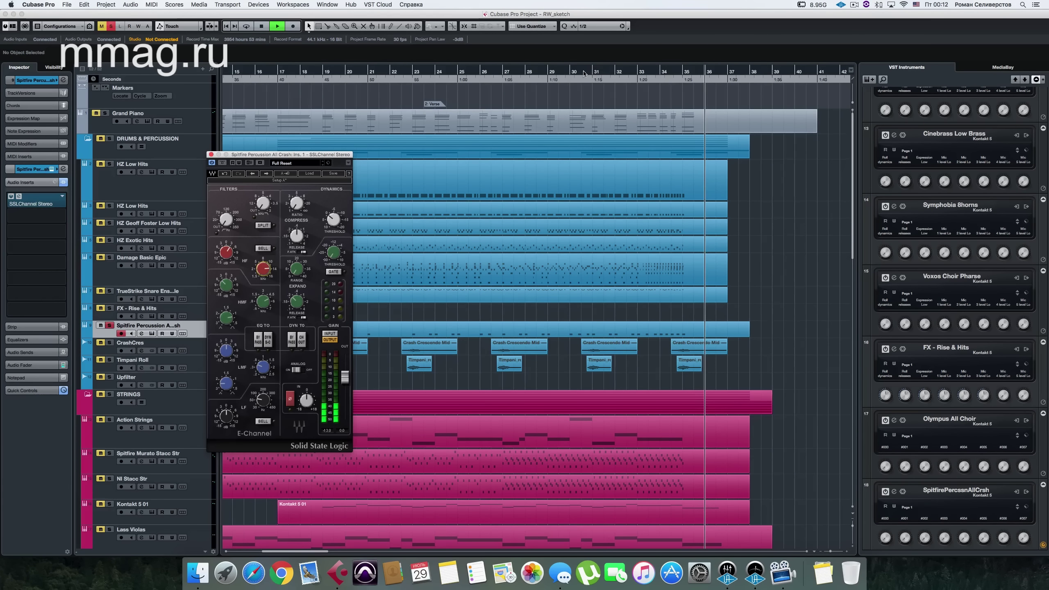
# Try adjusting the HF band in Spitfire Percussion All Crash's SSLChannel and compare it with the bypassed signal
pyautogui.moveTo(269, 250); pyautogui.dragTo(267, 257)
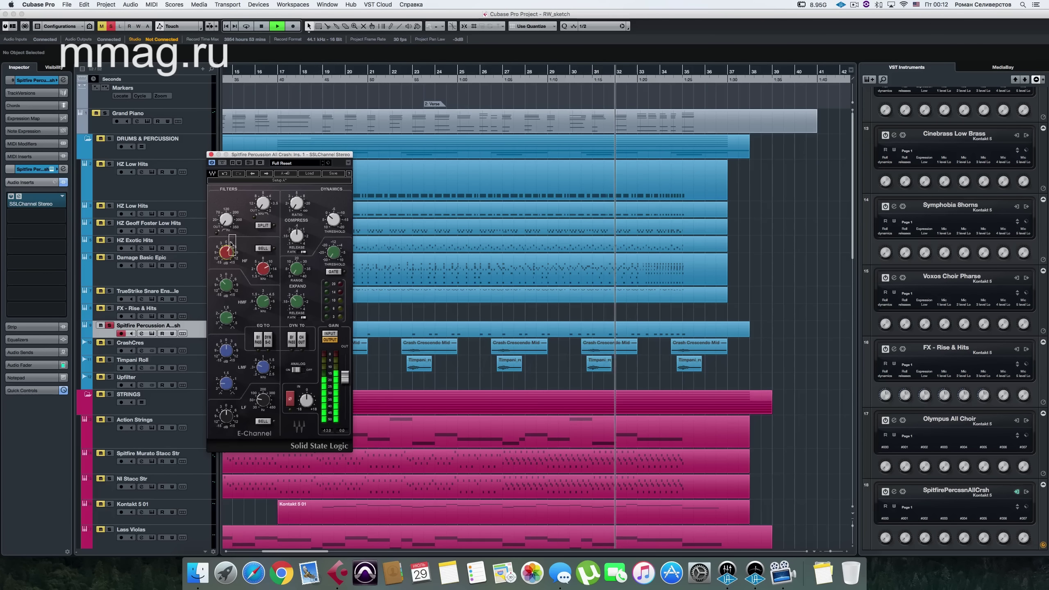
pyautogui.doubleClick(224, 257)
pyautogui.moveTo(224, 256); pyautogui.dragTo(223, 252)
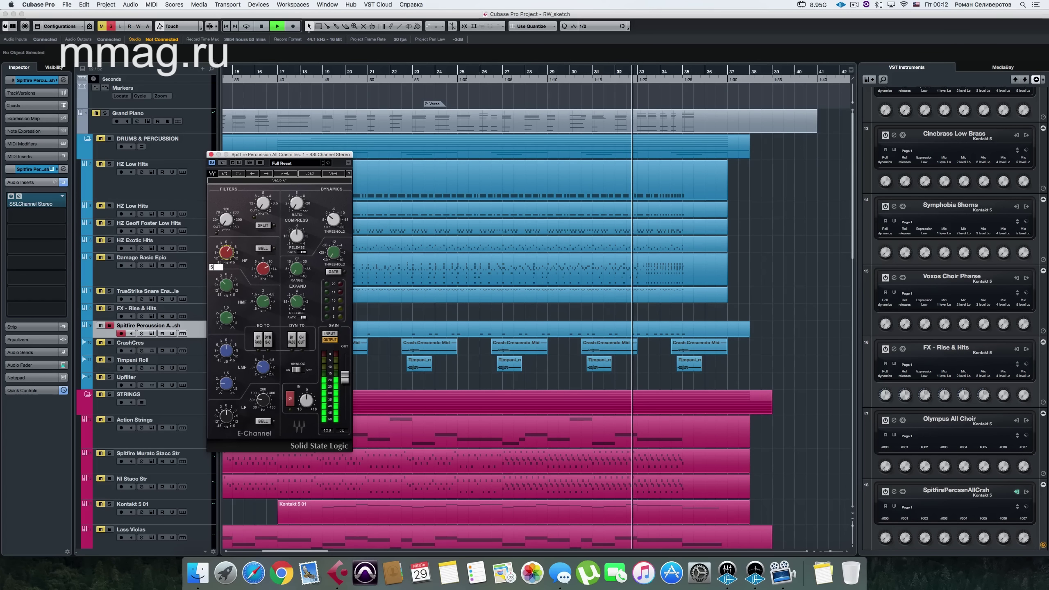
pyautogui.click(222, 164)
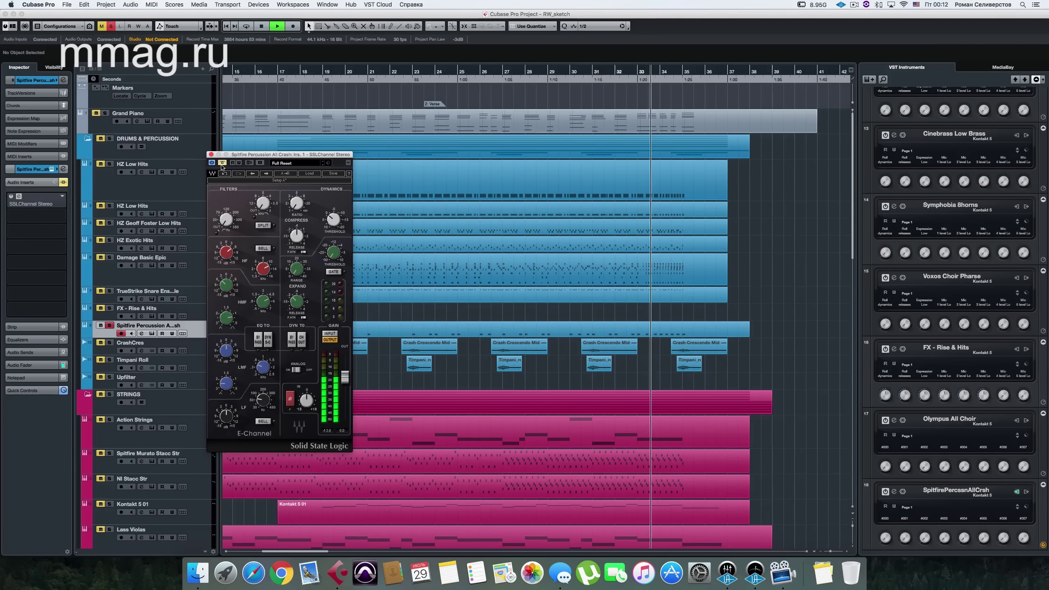
pyautogui.click(222, 163)
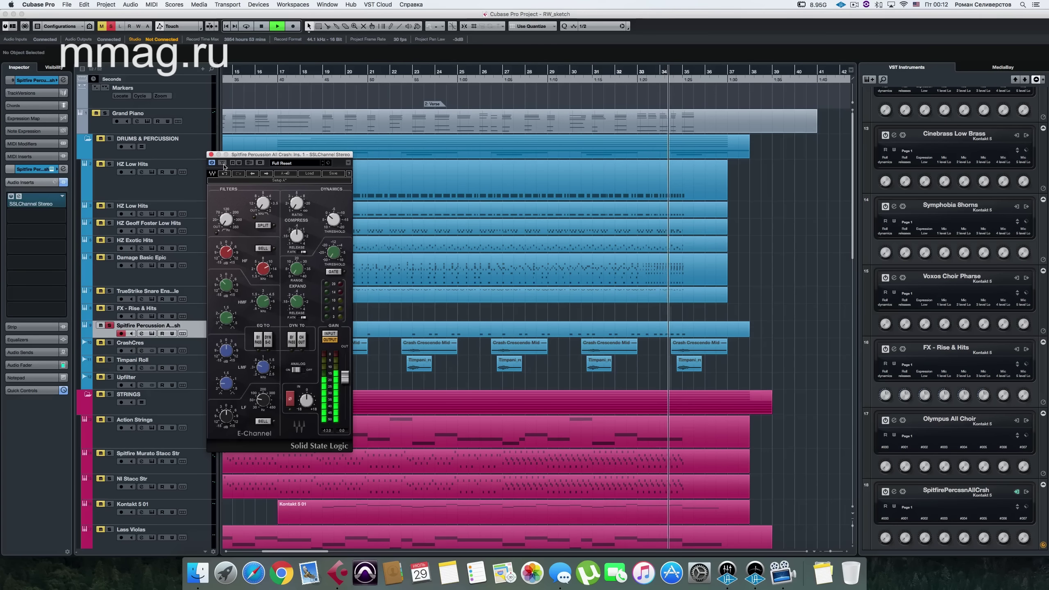
# Close the SSLChannel and listen to Spitfire Percussion All Crash again from around bar 18
pyautogui.click(211, 155)
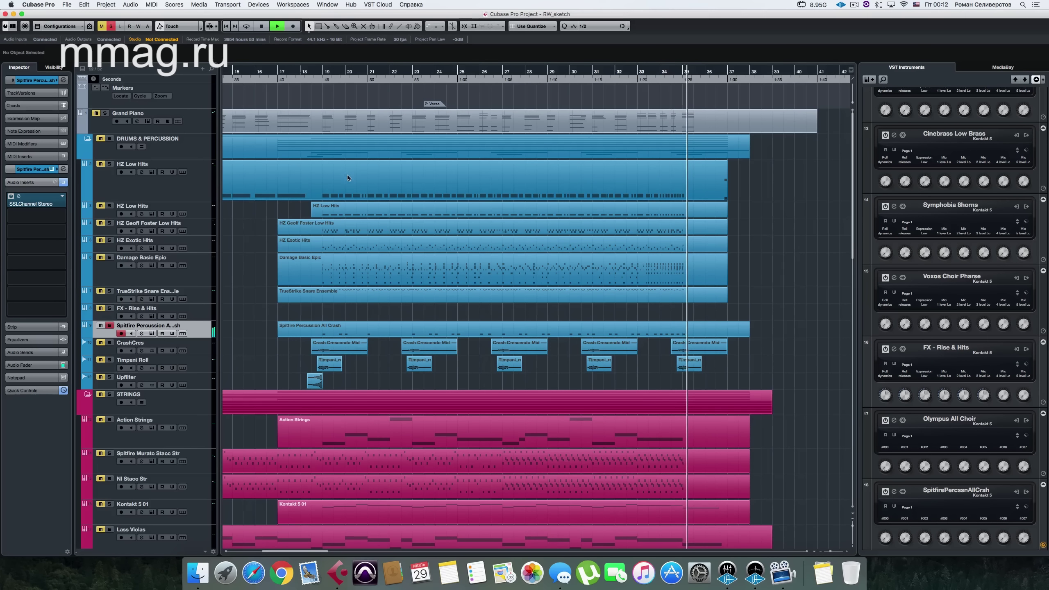
pyautogui.press('space')
pyautogui.click(309, 71)
pyautogui.press('space')
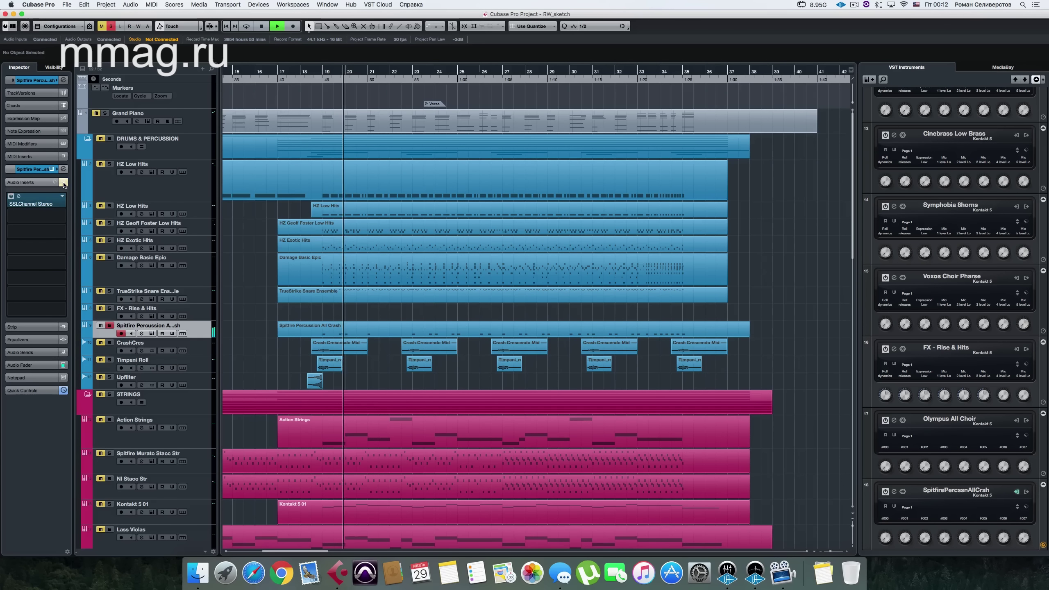
pyautogui.press('space')
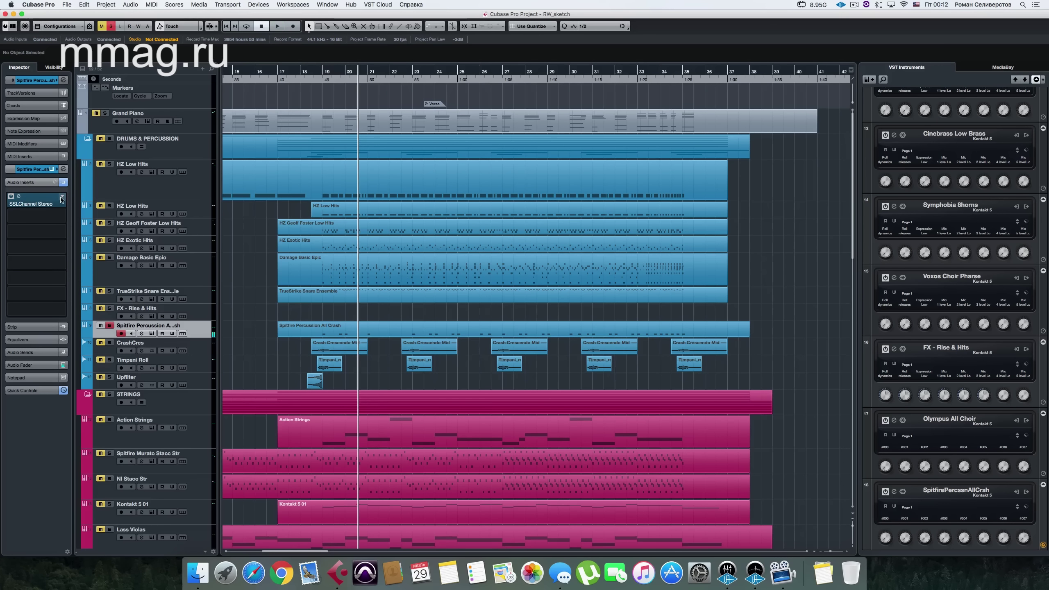
# Replace the SSLChannel insert on Spitfire Percussion All Crash with UAD Cambridge from the Favorite collection
pyautogui.click(63, 204)
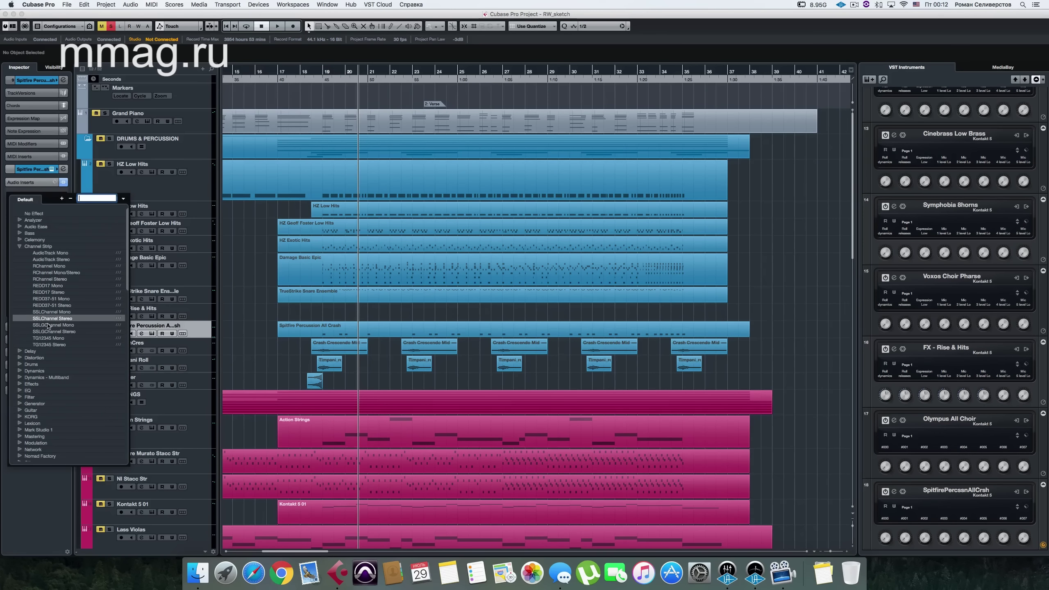
pyautogui.click(96, 200)
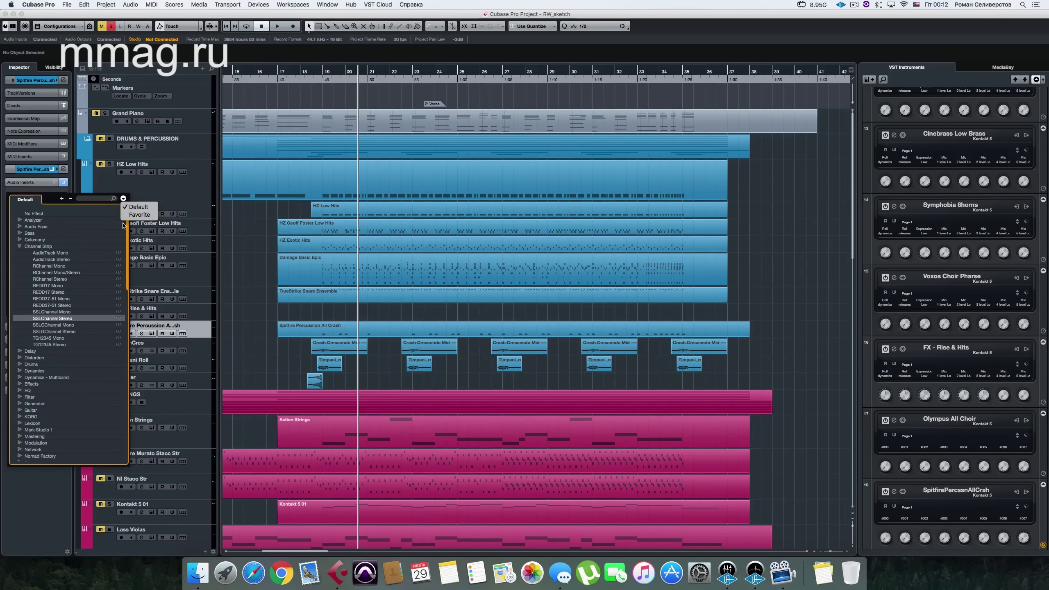
pyautogui.press('Return')
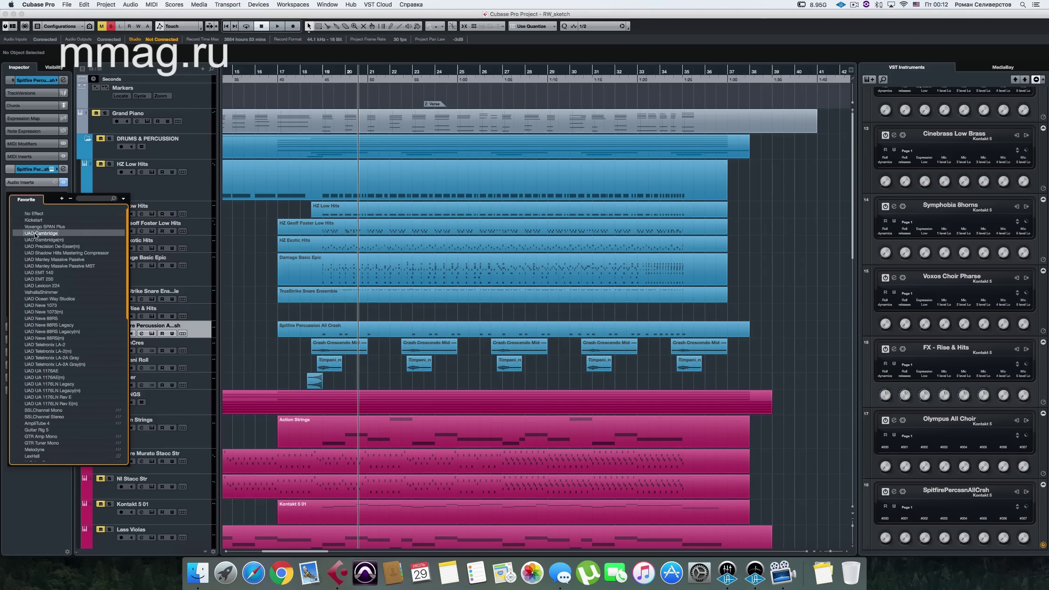
pyautogui.click(36, 234)
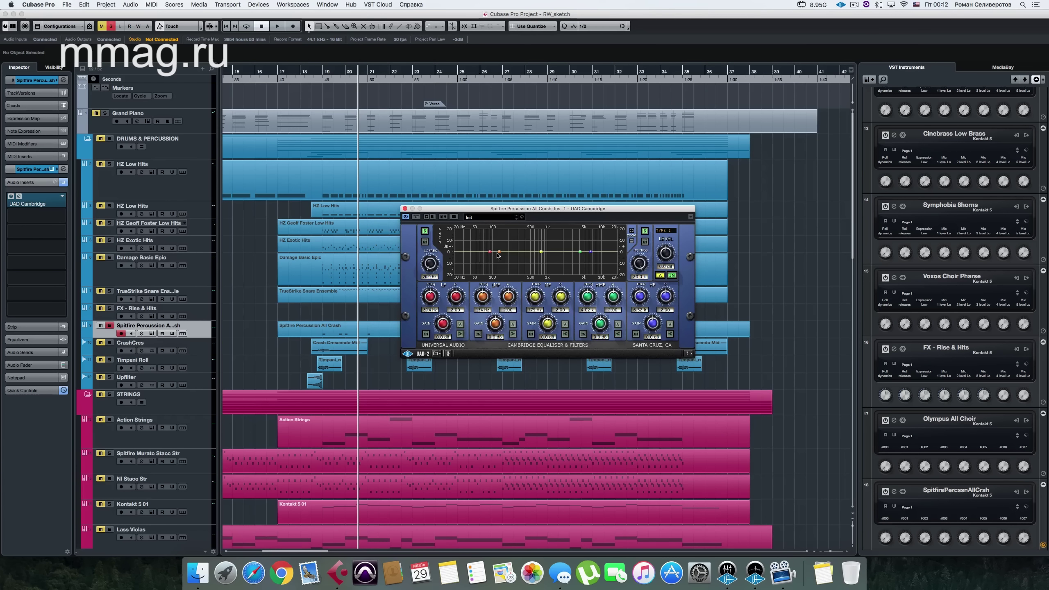
# Enable a Butterworth 6 low-cut filter in the Cambridge EQ and raise its cutoff to about 300 Hz during playback
pyautogui.press('space')
pyautogui.click(424, 231)
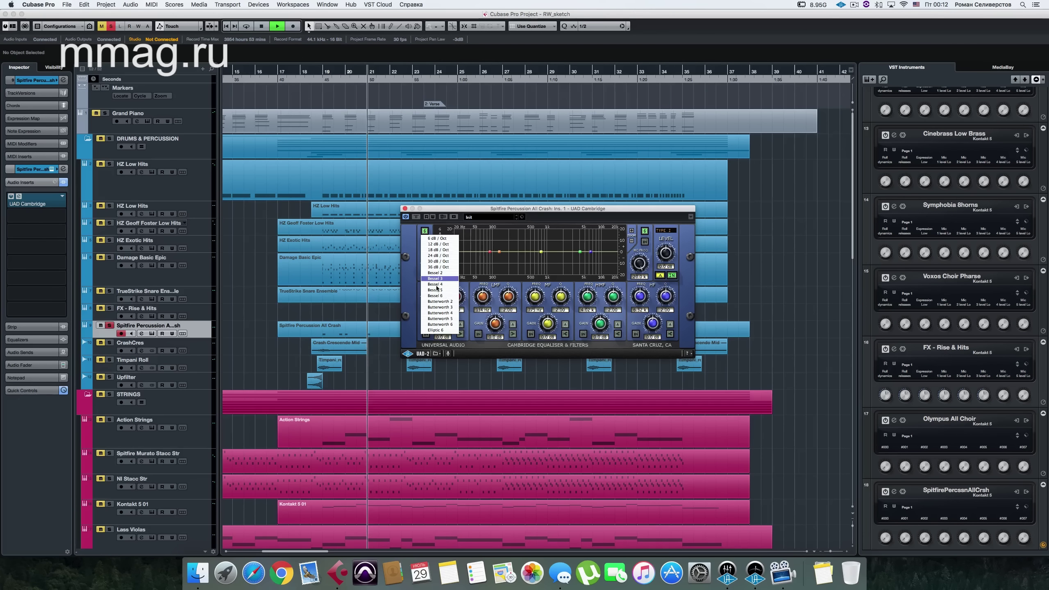
pyautogui.click(454, 325)
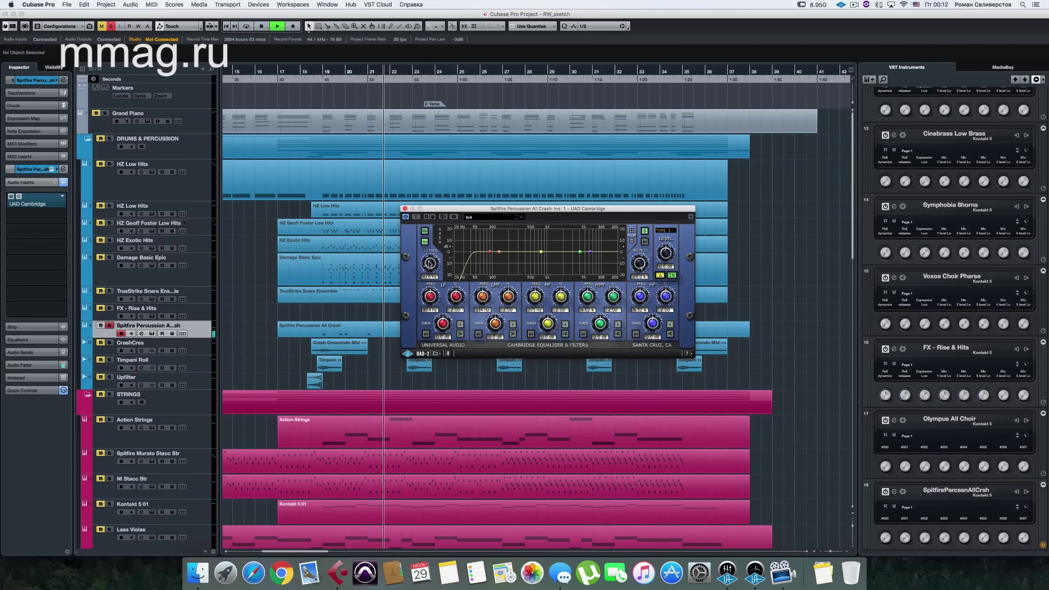
pyautogui.moveTo(430, 262); pyautogui.dragTo(432, 240)
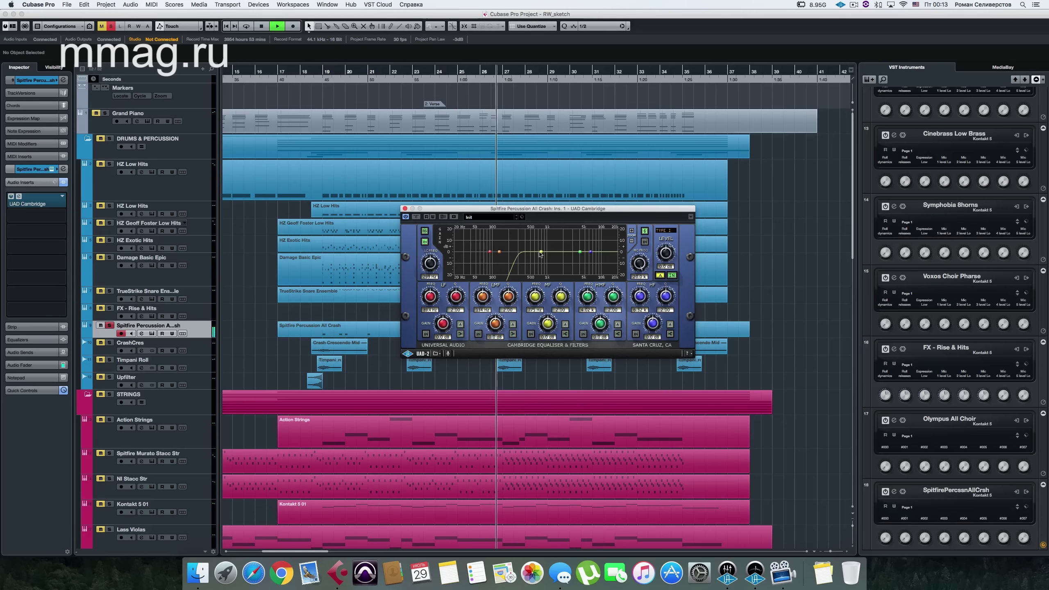
# Dip the Cambridge EQ slightly near 500 Hz and 2 kHz, lift the highs gently, and compare the result with the bypassed signal
pyautogui.moveTo(542, 242); pyautogui.dragTo(531, 259)
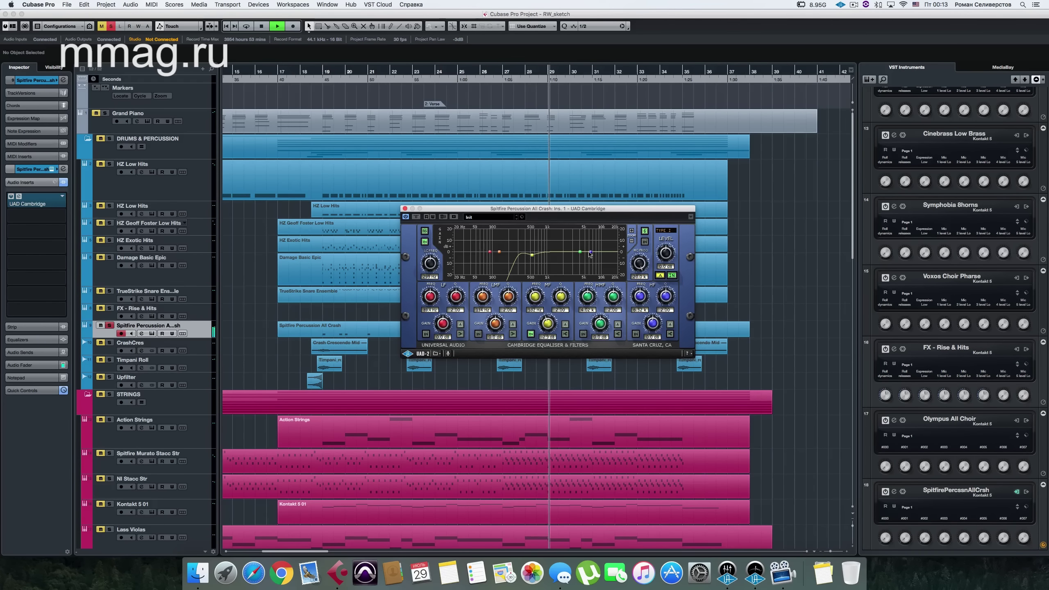
pyautogui.moveTo(567, 239); pyautogui.dragTo(564, 254)
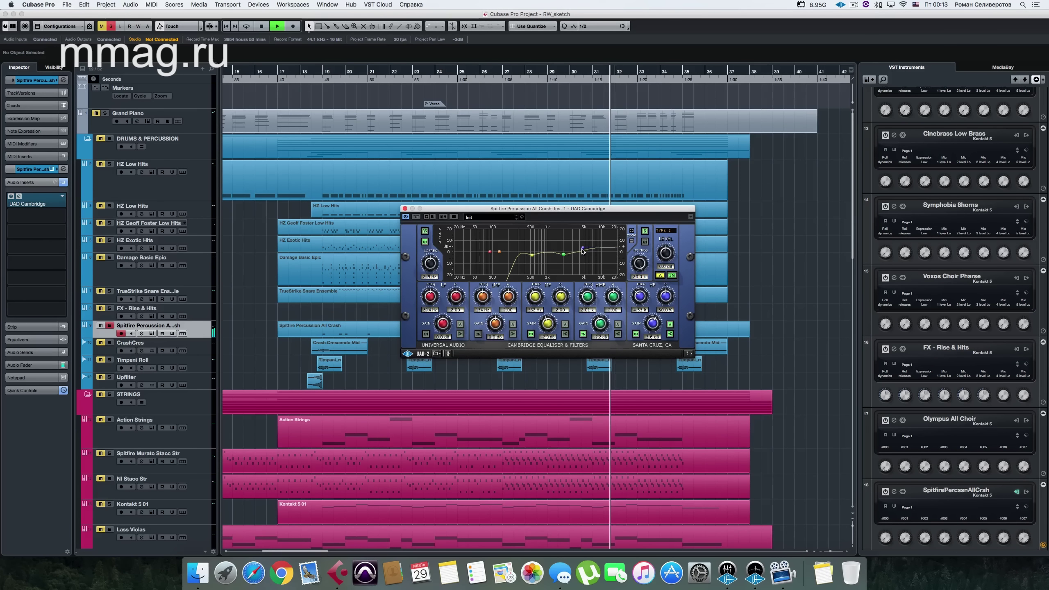
pyautogui.moveTo(582, 249); pyautogui.dragTo(582, 251)
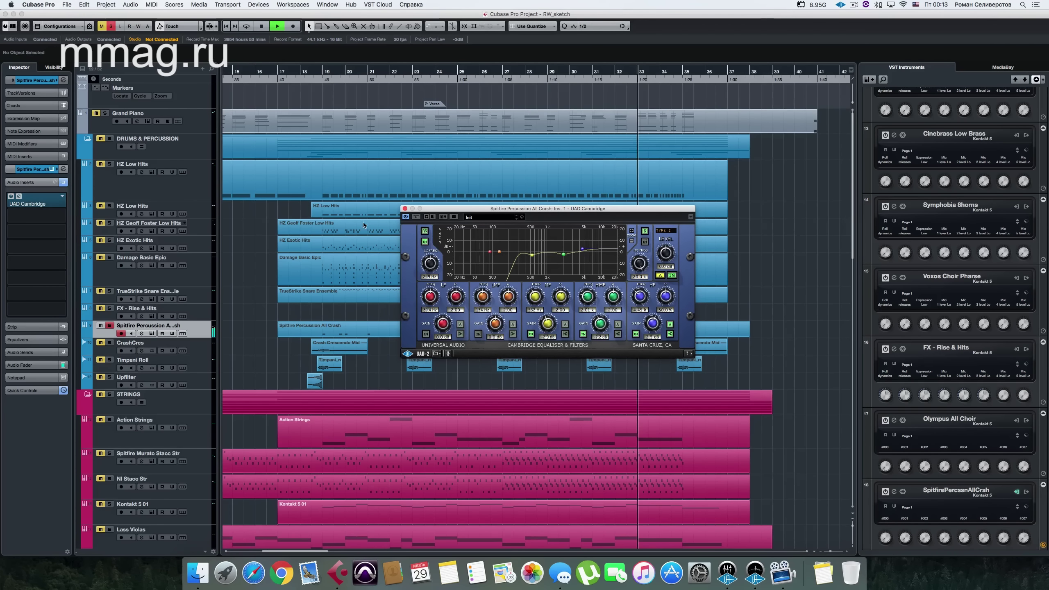
pyautogui.click(417, 218)
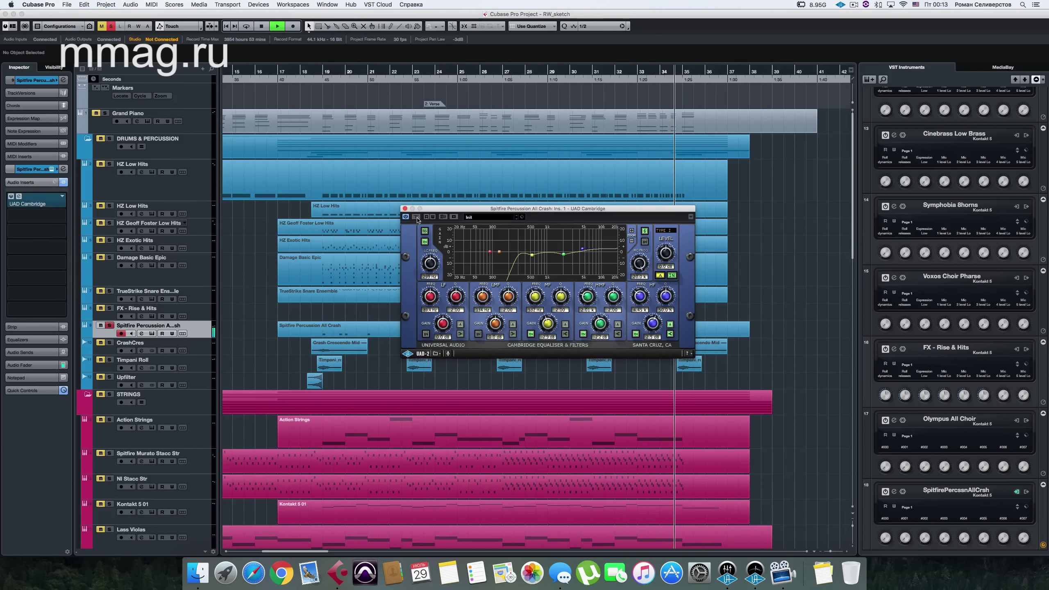
pyautogui.click(417, 218)
pyautogui.press('space')
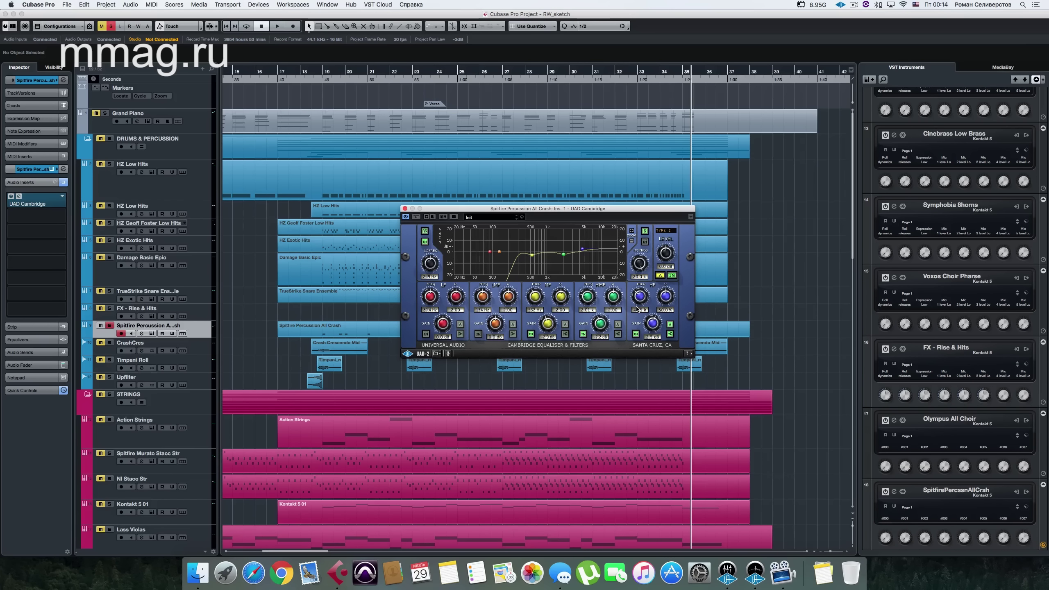
# Solo only CrashCres, insert UAD Cambridge on it, and play from around bar 18
pyautogui.click(109, 344)
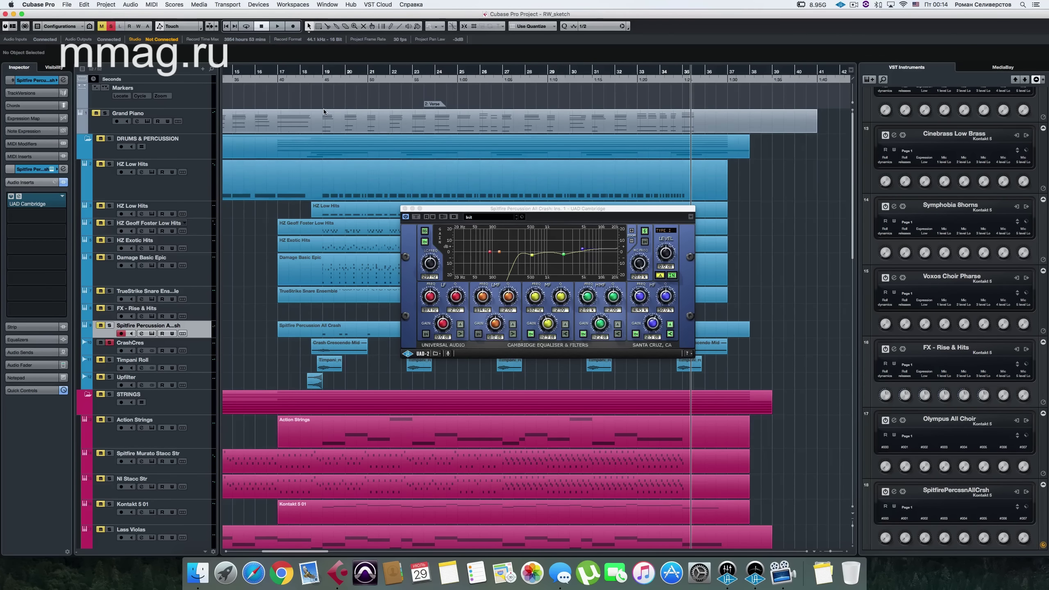
pyautogui.click(302, 72)
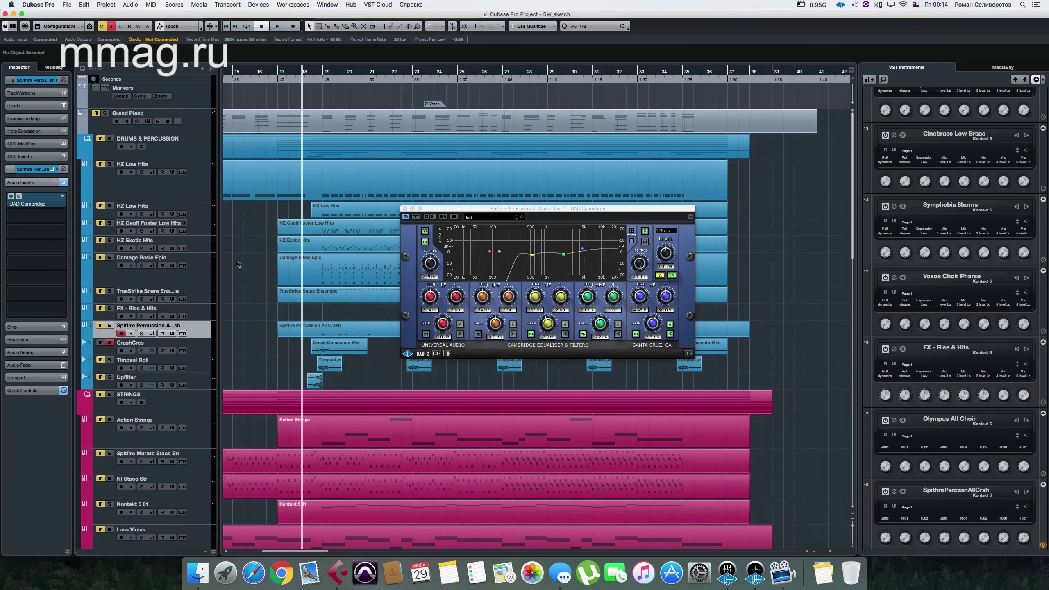
pyautogui.click(201, 348)
pyautogui.click(63, 138)
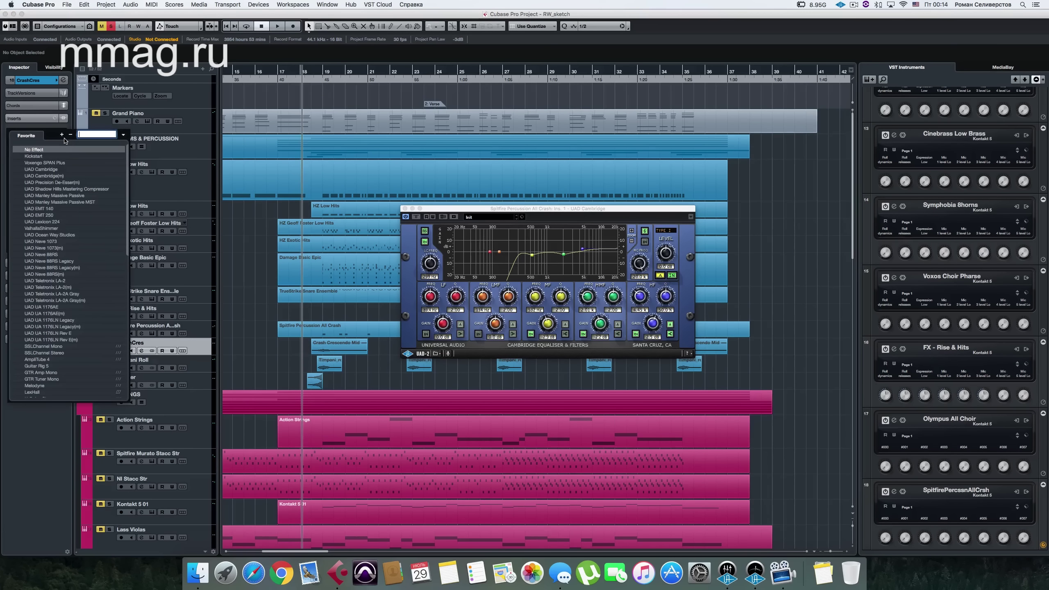
pyautogui.click(42, 170)
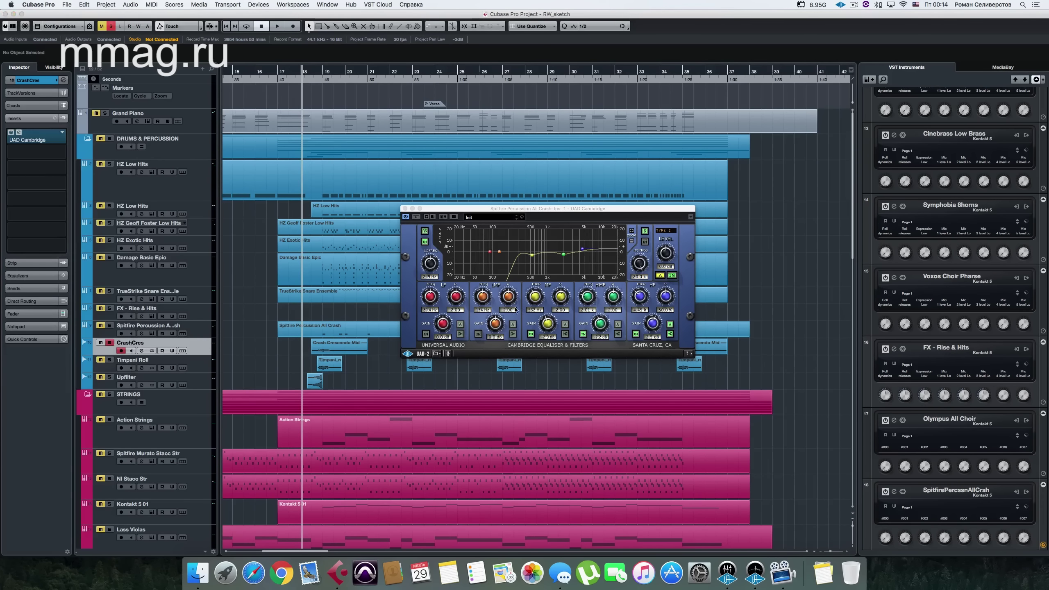
pyautogui.press('space')
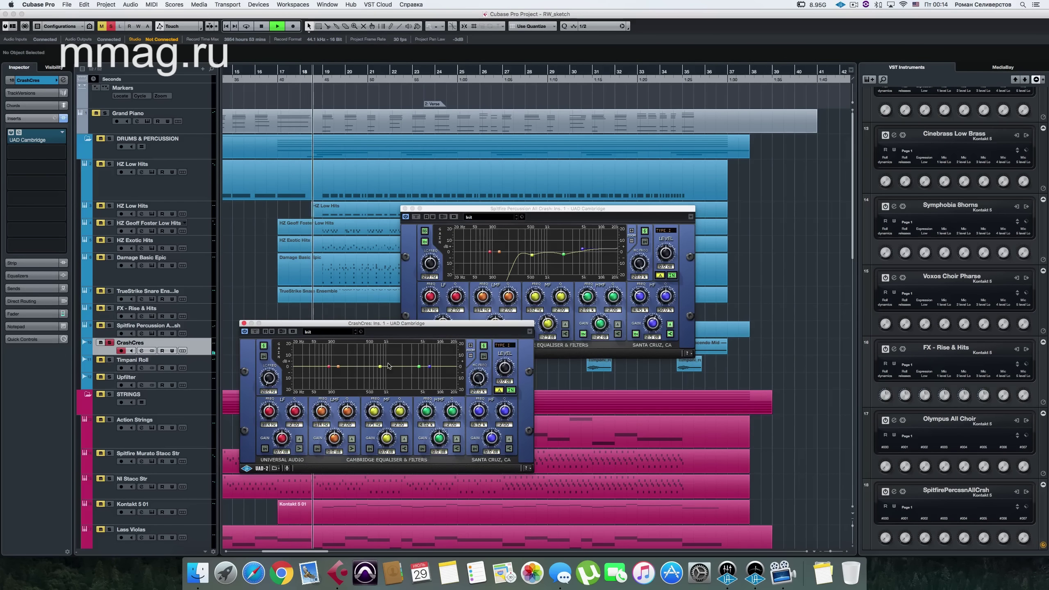
# Enable a Butterworth 6 low-cut filter in the CrashCres Cambridge EQ, raise its cutoff to roughly 250 Hz, and compare with the bypassed signal
pyautogui.click(265, 346)
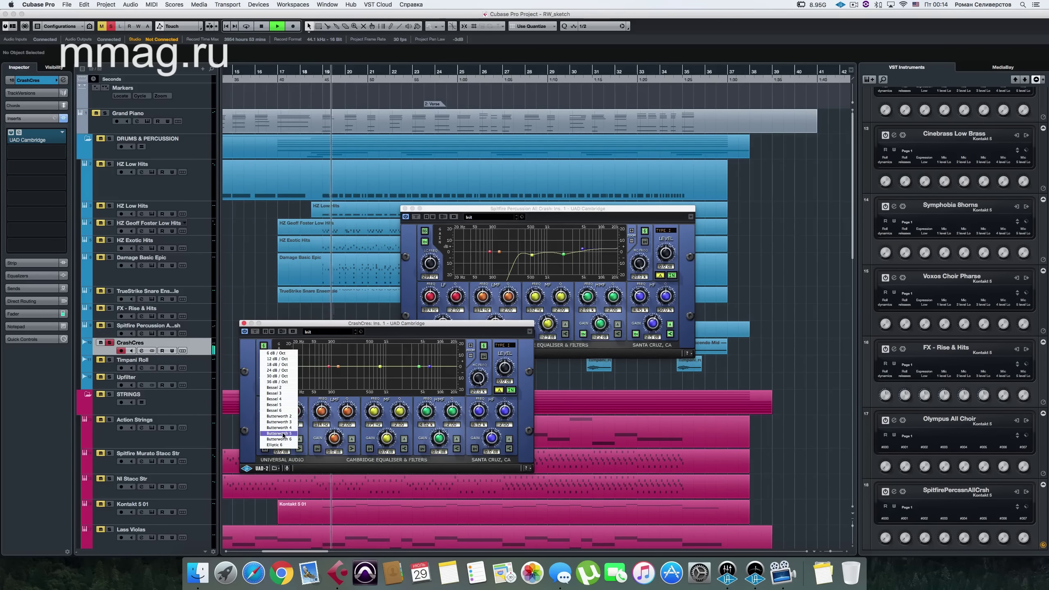
pyautogui.click(271, 439)
pyautogui.moveTo(268, 384); pyautogui.dragTo(518, 256)
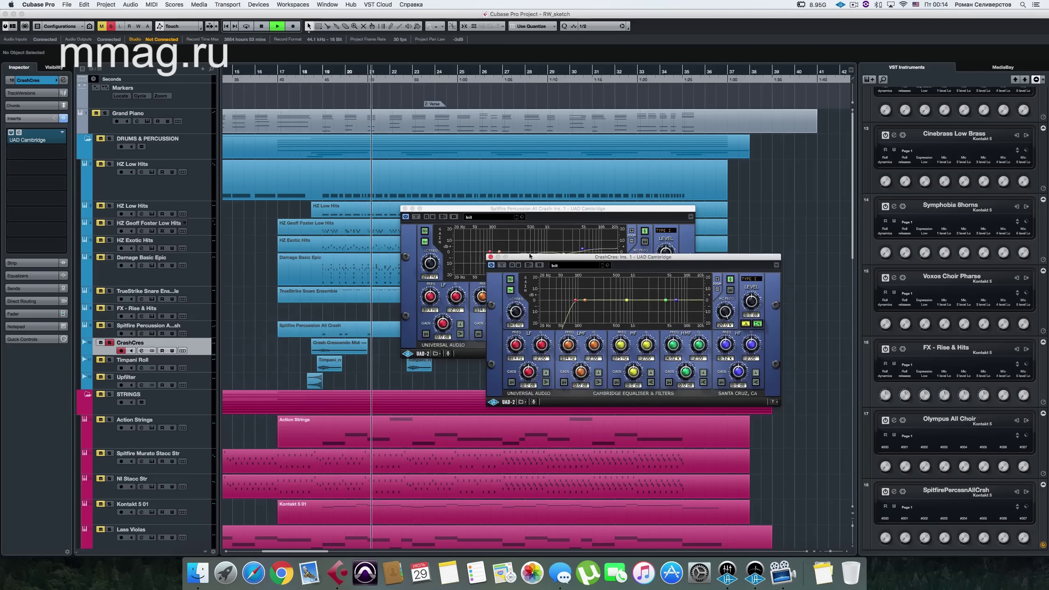
pyautogui.click(301, 76)
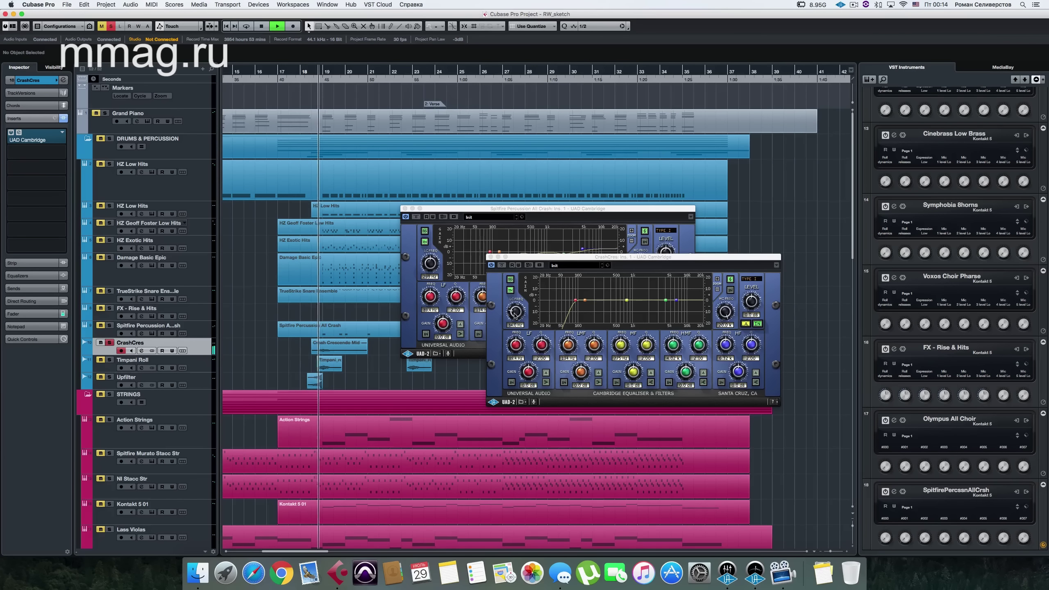
pyautogui.moveTo(515, 312); pyautogui.dragTo(515, 302)
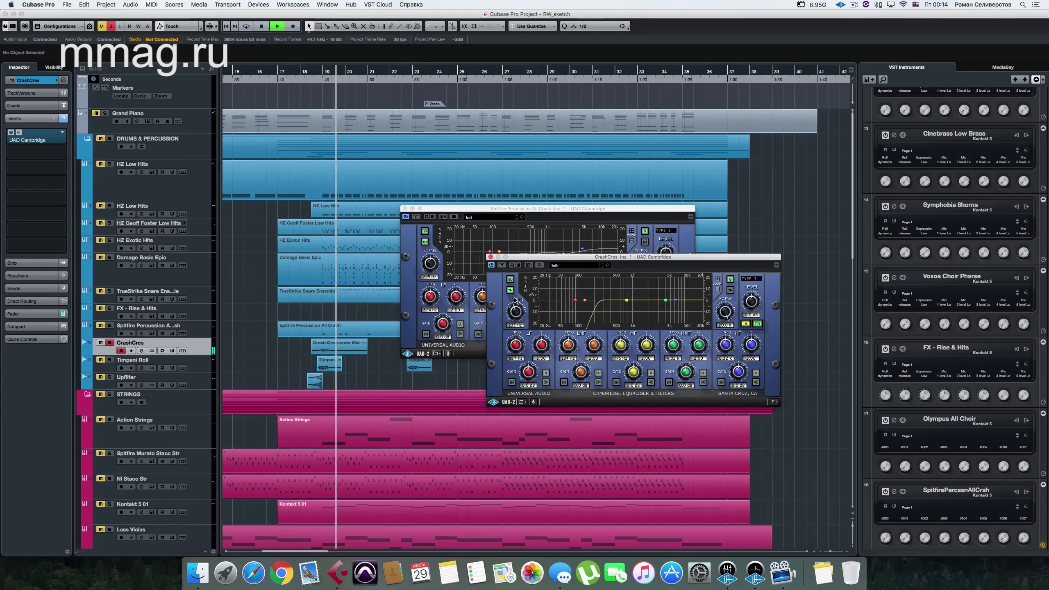
pyautogui.click(313, 73)
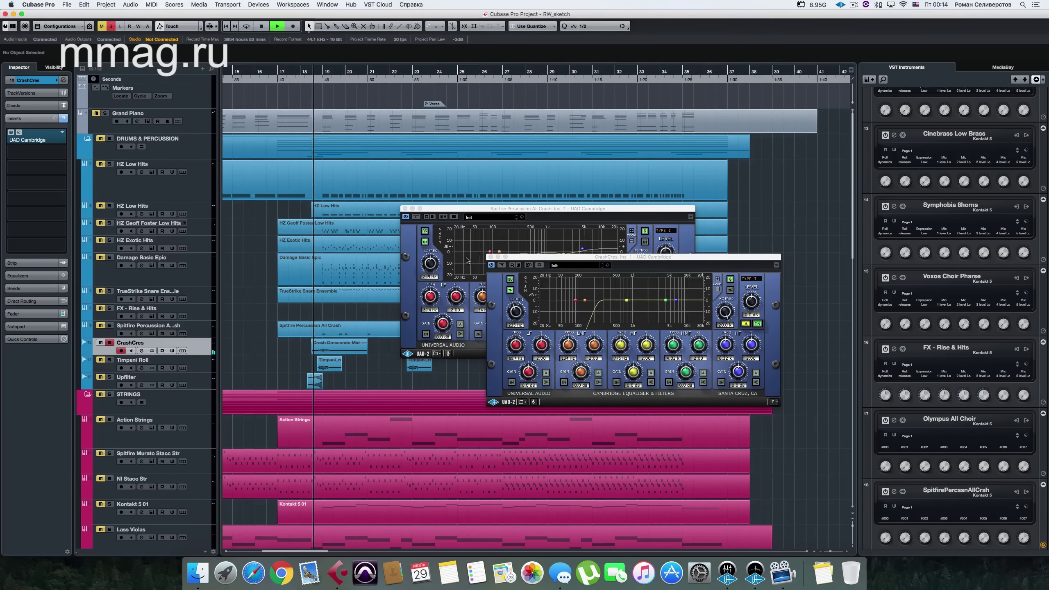
pyautogui.click(502, 265)
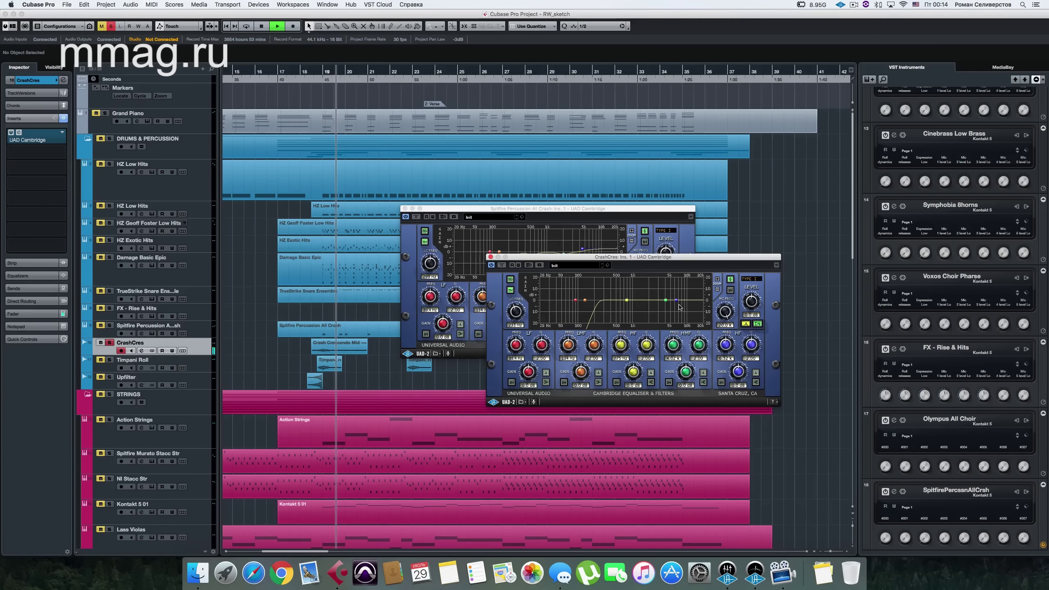
# Lift the CrashCres EQ gently near 5 kHz, dip it slightly near 500 Hz, and compare the result with the bypassed signal
pyautogui.moveTo(666, 300); pyautogui.dragTo(668, 298)
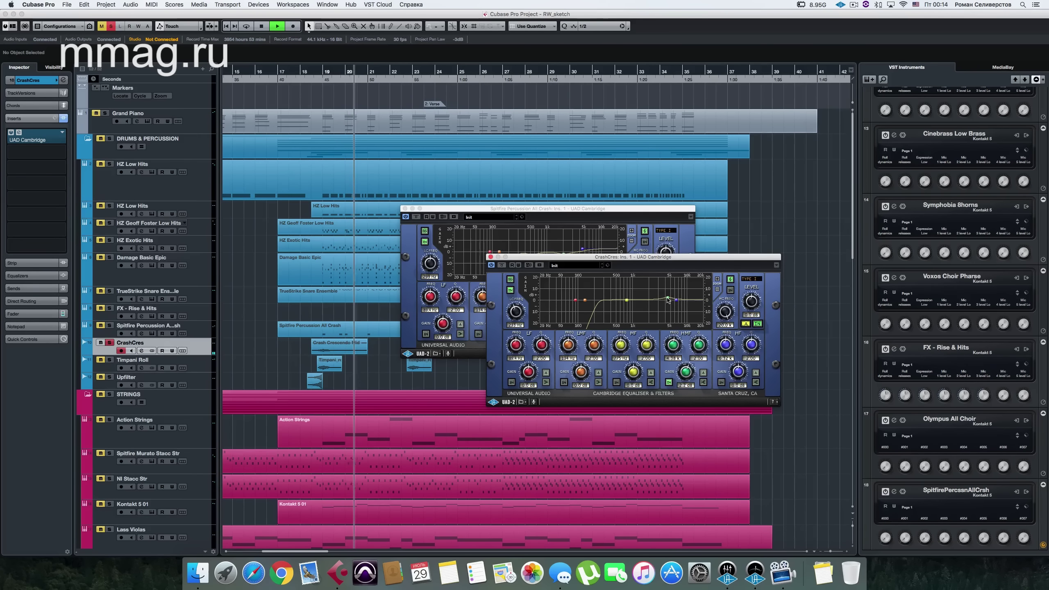
pyautogui.click(309, 76)
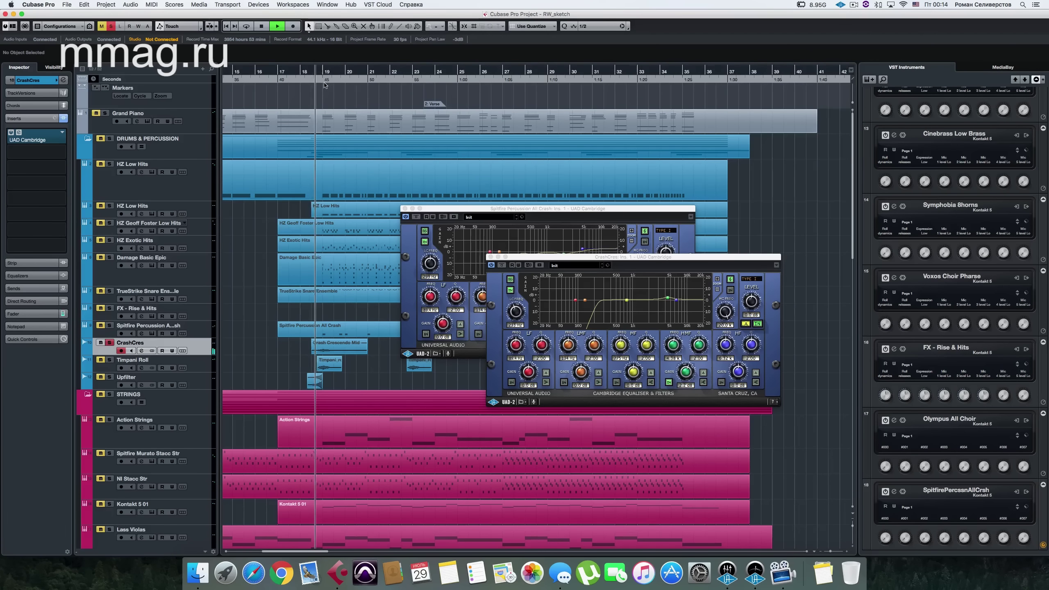
pyautogui.moveTo(627, 300); pyautogui.dragTo(617, 304)
pyautogui.moveTo(649, 351); pyautogui.dragTo(648, 363)
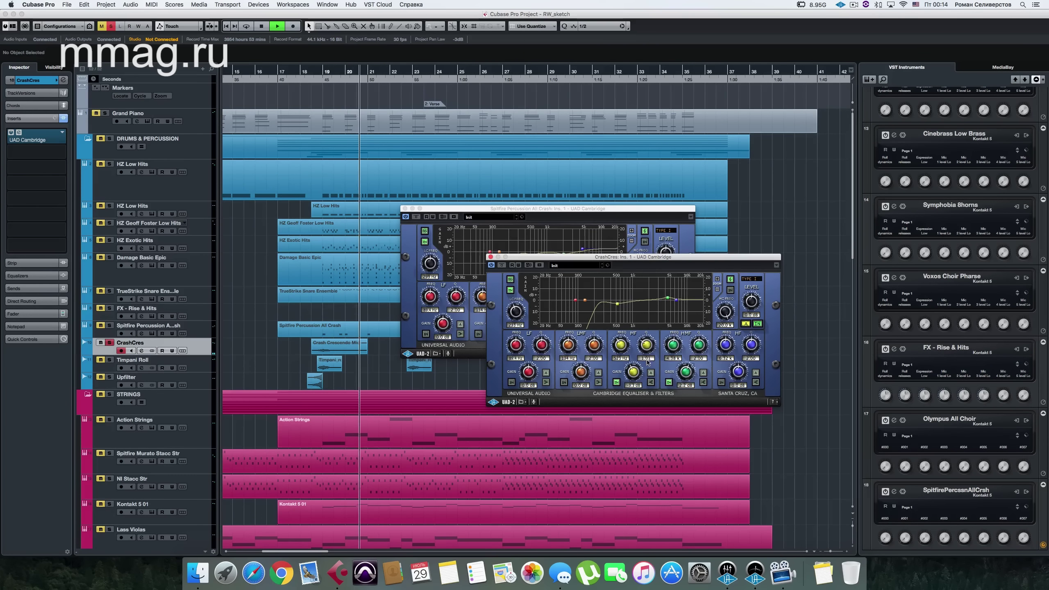
pyautogui.click(312, 70)
pyautogui.click(507, 268)
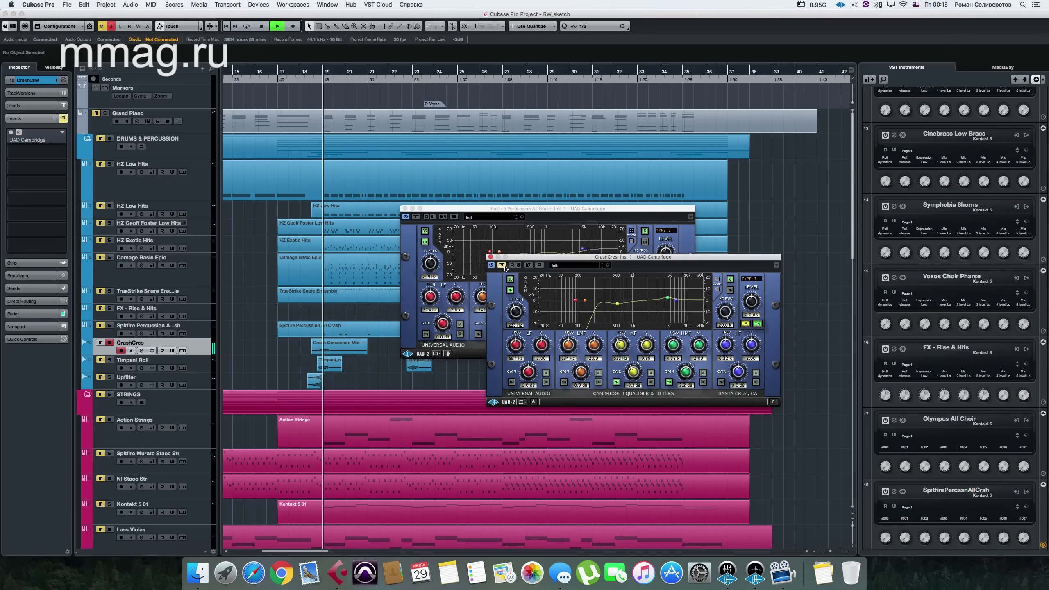
# Solo Spitfire Percussion All Crash together with CrashCres, replay from around bar 18, and set the CrashCres volume to -1
pyautogui.click(121, 350)
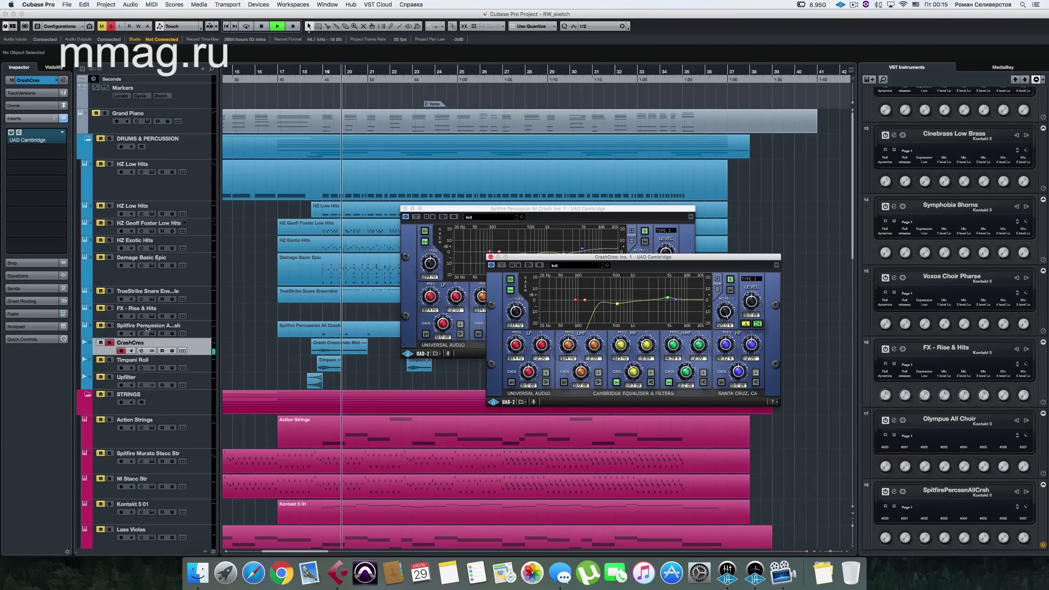
pyautogui.click(109, 327)
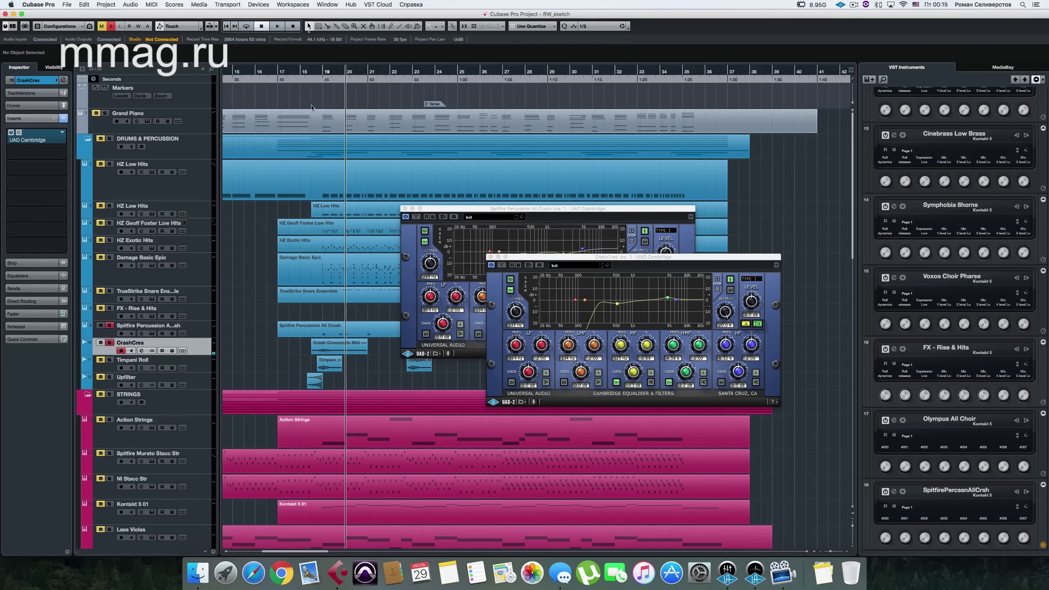
pyautogui.click(310, 72)
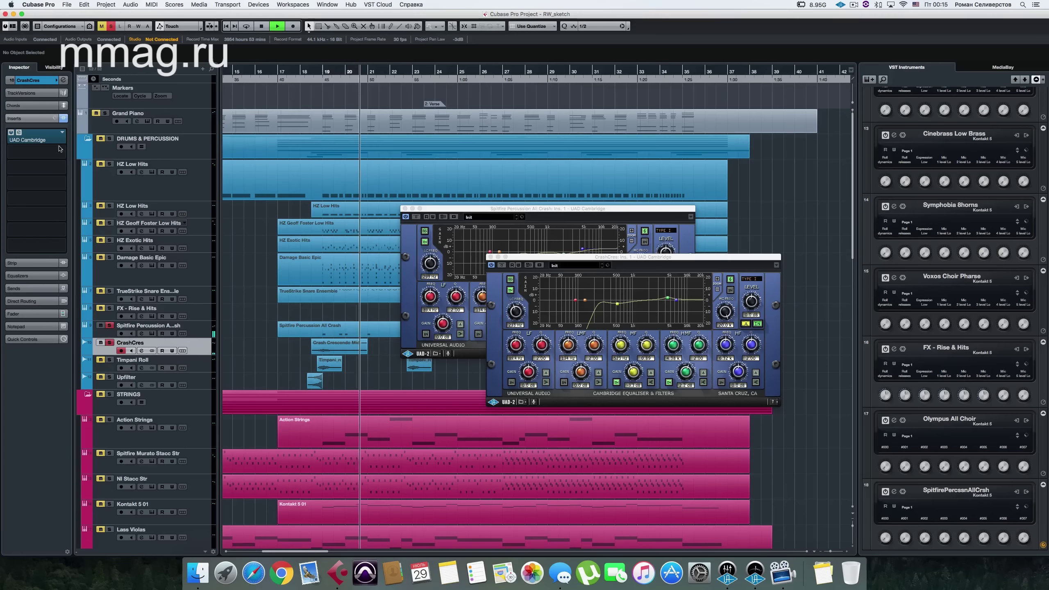
pyautogui.click(48, 81)
pyautogui.click(64, 113)
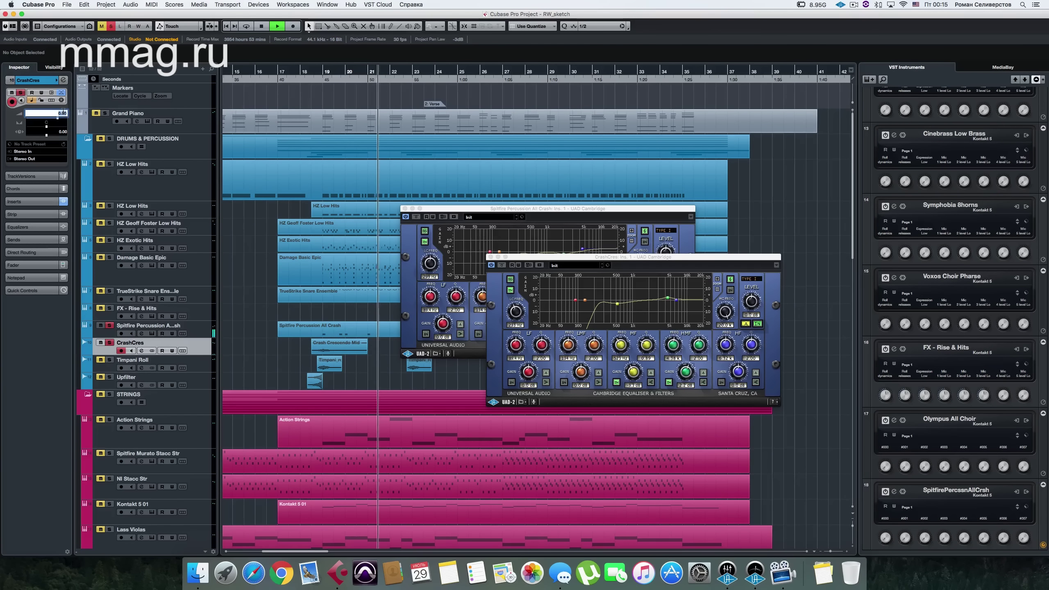
pyautogui.write('-1')
pyautogui.press('Return')
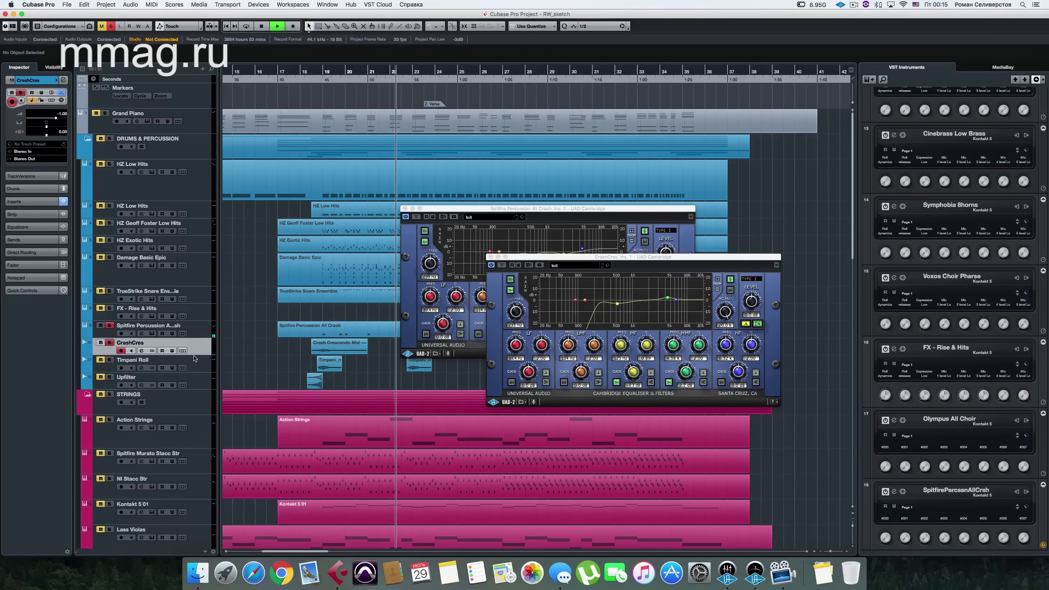
# Add the tracks from HZ Low Hits to FX - Rise & Hits and Timpani Roll to the soloed tracks, and close both Cambridge windows
pyautogui.click(200, 312)
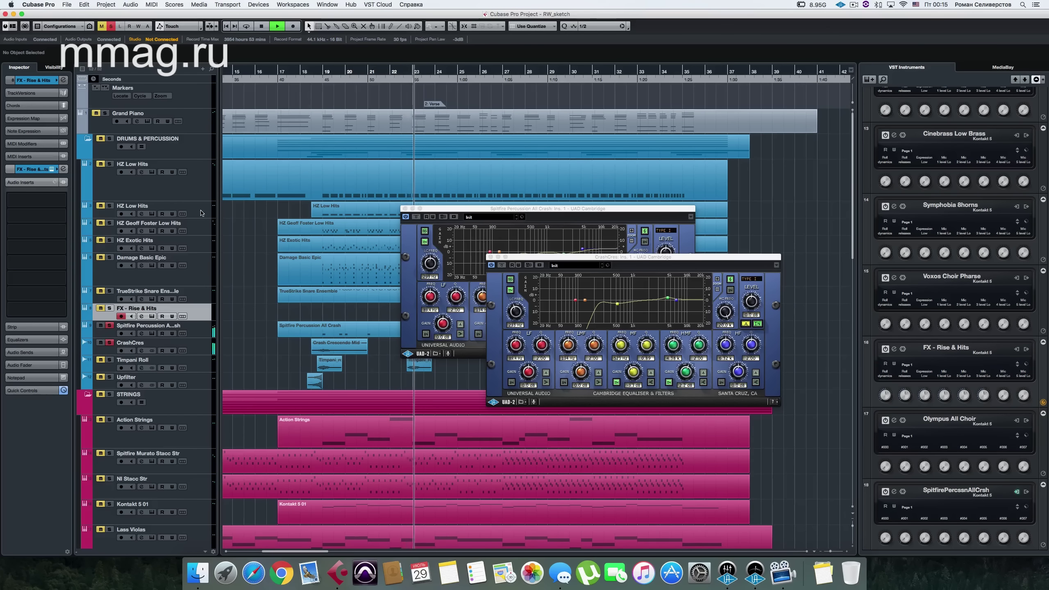
pyautogui.keyDown('shift'); pyautogui.click(201, 213); pyautogui.keyUp('shift')
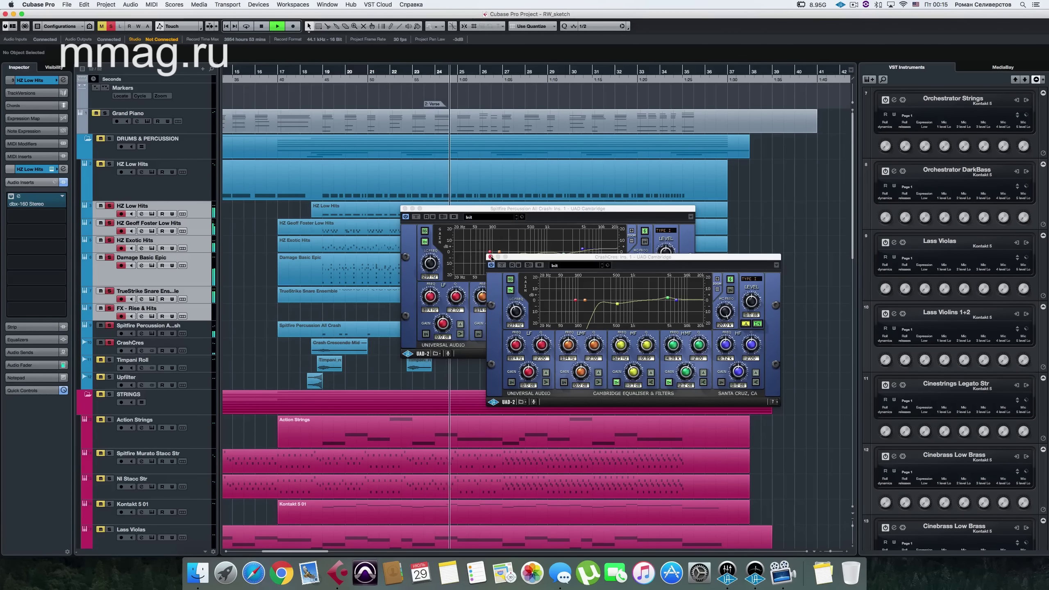
pyautogui.click(490, 258)
pyautogui.click(405, 208)
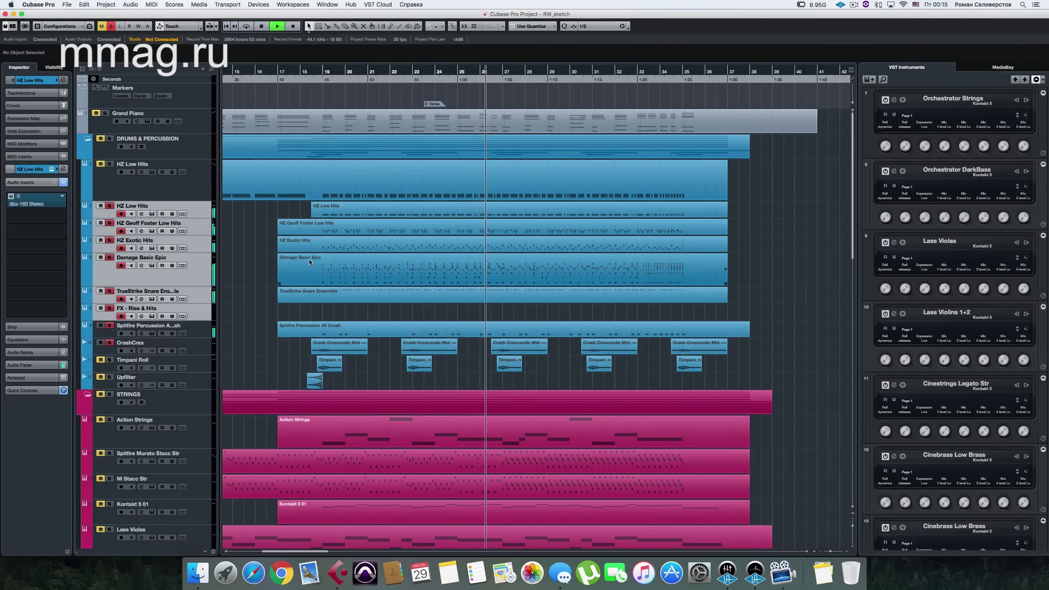
pyautogui.click(102, 361)
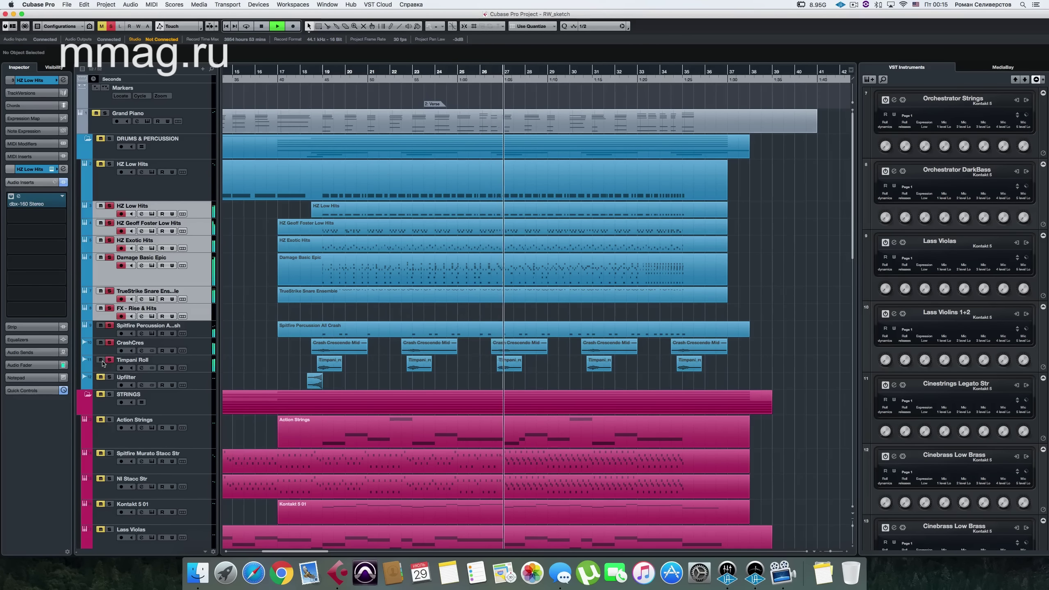
# Stop playback, clear all solos, and audition only Timpani Roll from around bar 18
pyautogui.click(261, 26)
pyautogui.click(111, 26)
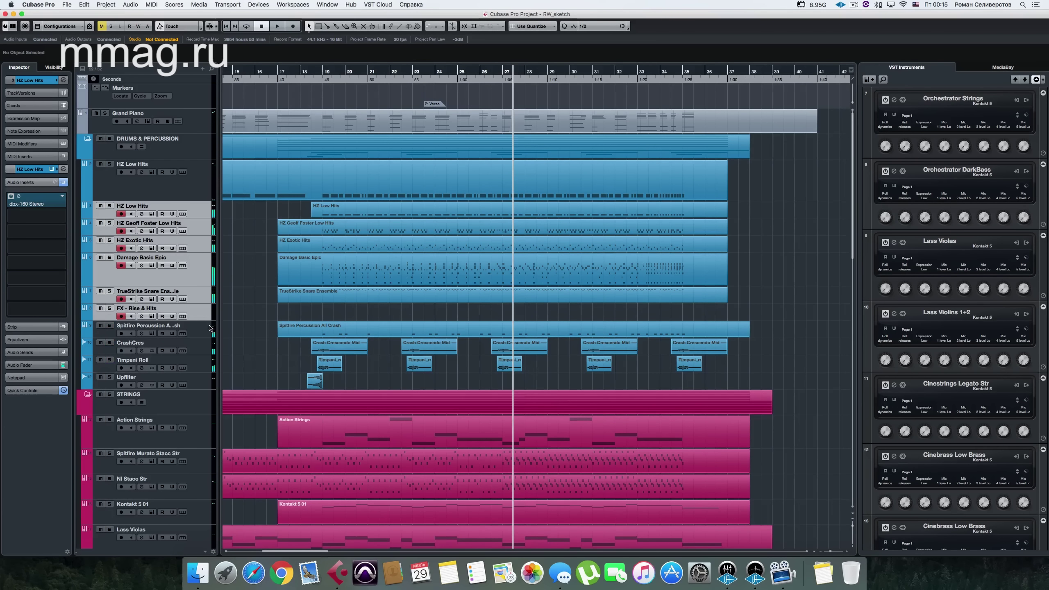
pyautogui.click(205, 364)
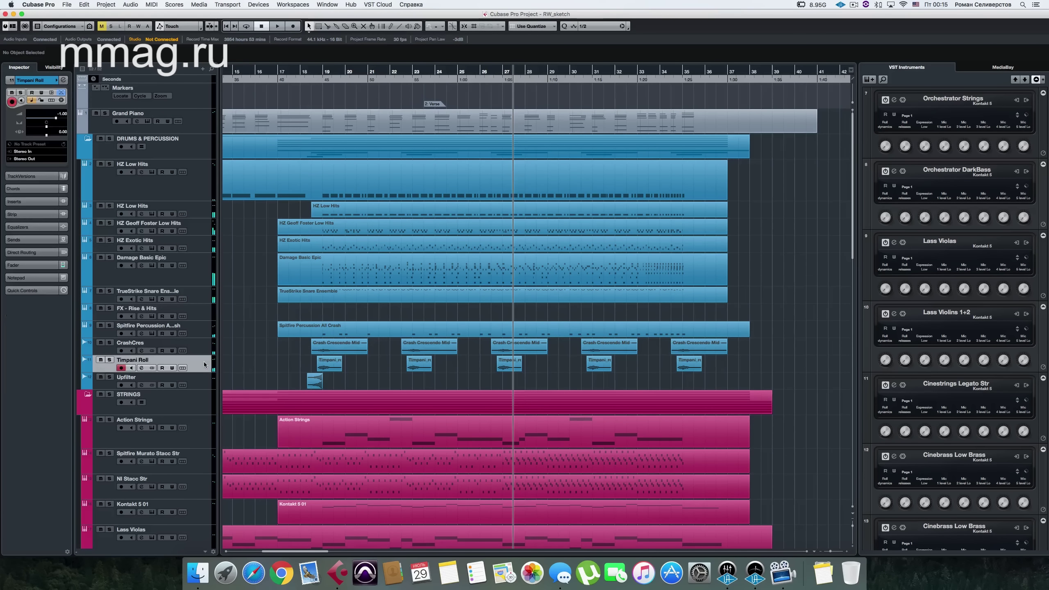
pyautogui.click(316, 73)
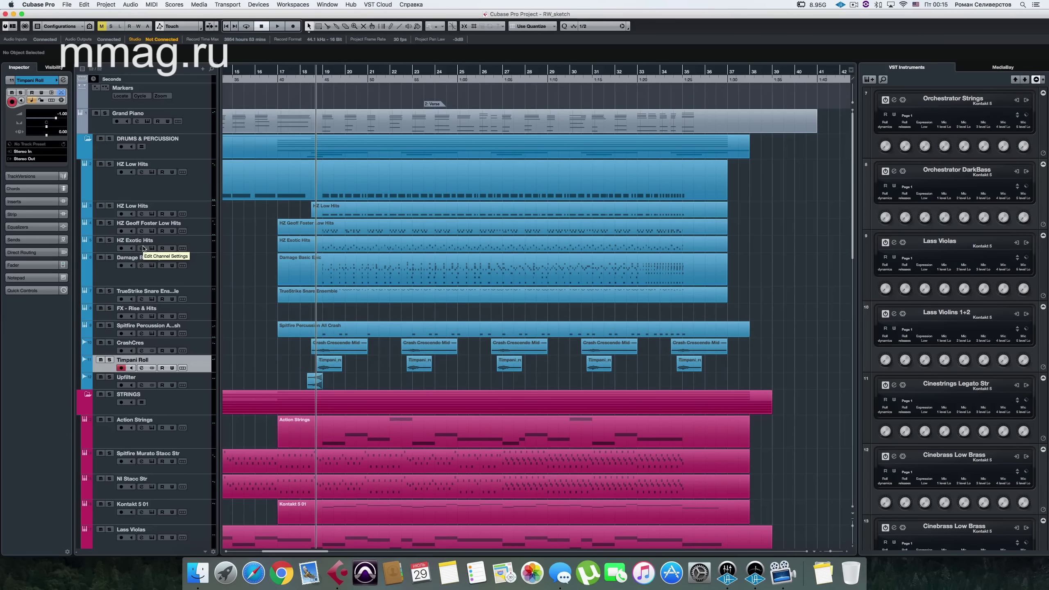
pyautogui.press('s')
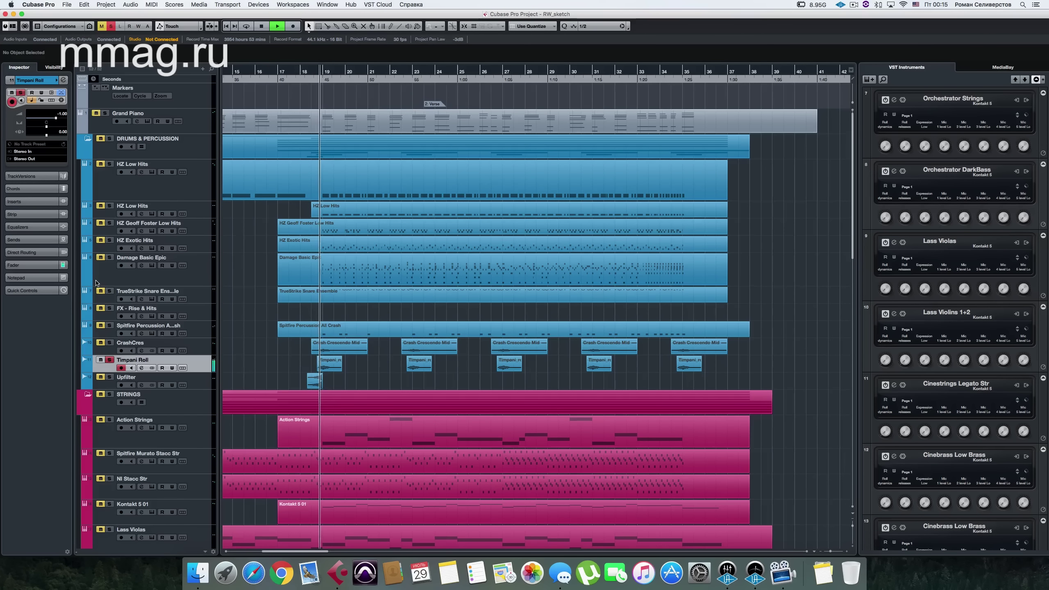
pyautogui.press('space')
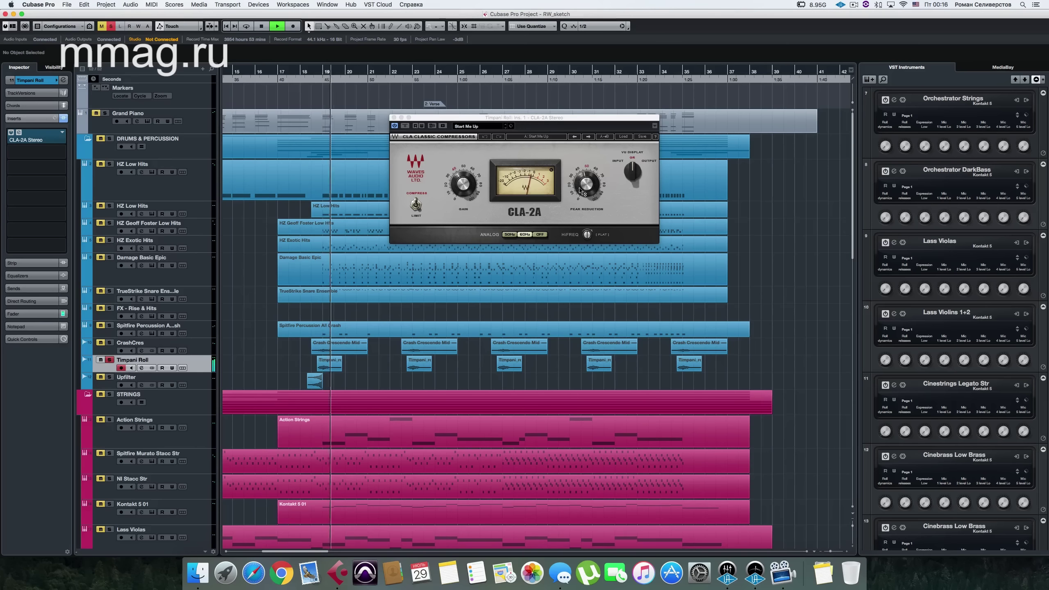
# Adjust the gain and peak reduction of the CLA-2A compressor on Timpani Roll while replaying its rolls
pyautogui.moveTo(477, 184); pyautogui.dragTo(477, 181)
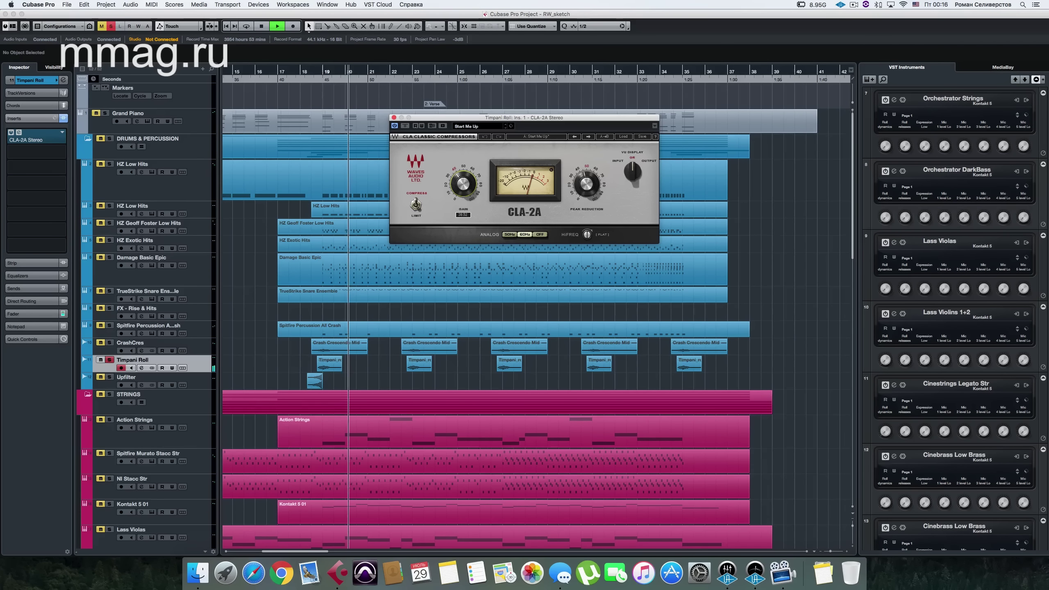
pyautogui.click(318, 72)
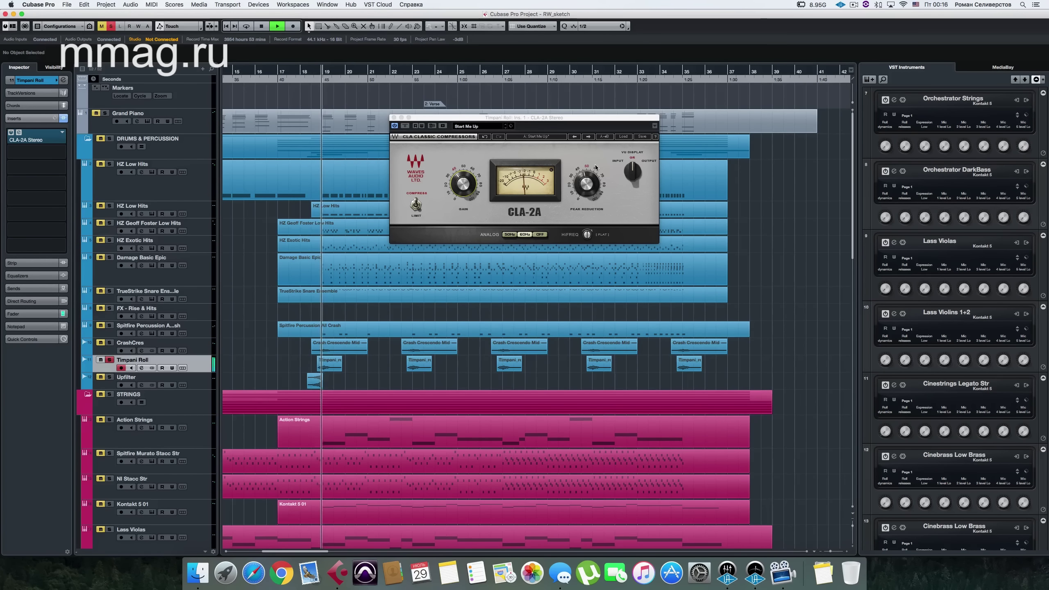
pyautogui.moveTo(582, 178); pyautogui.dragTo(582, 177)
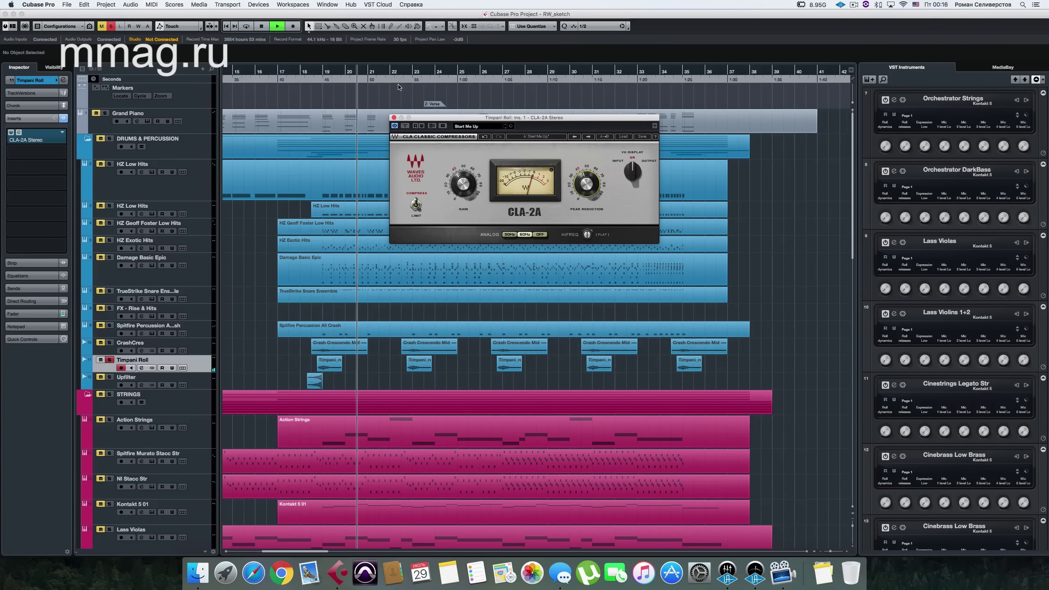
pyautogui.click(401, 72)
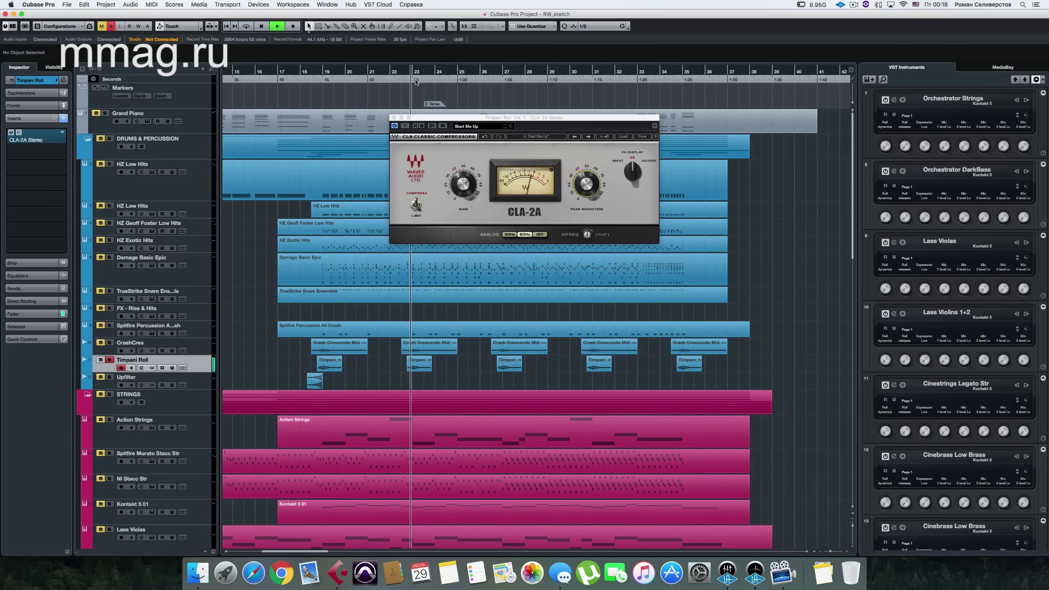
pyautogui.moveTo(585, 186); pyautogui.dragTo(585, 187)
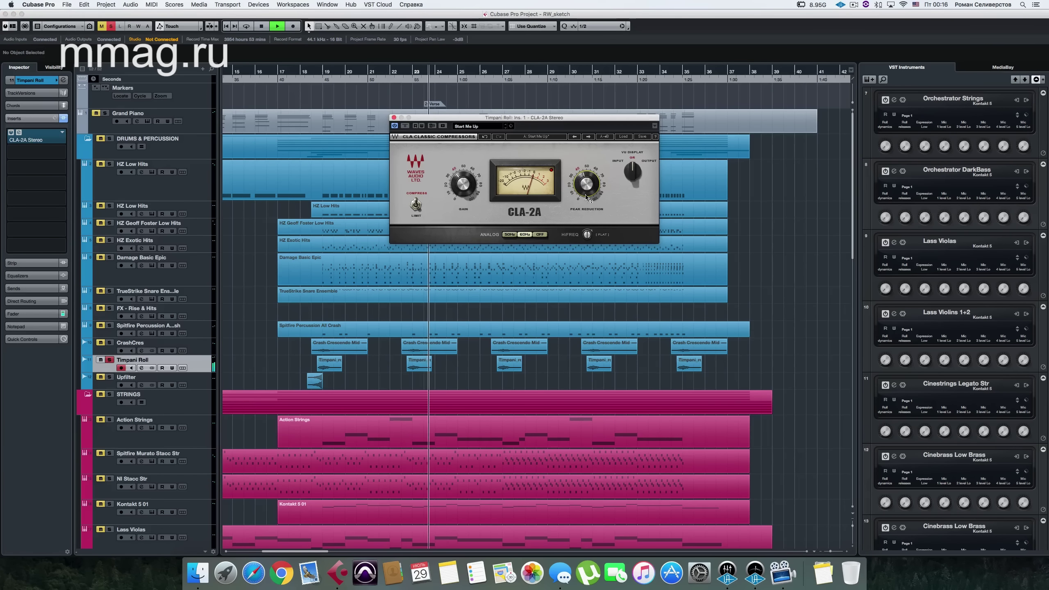
pyautogui.doubleClick(584, 187)
pyautogui.moveTo(586, 184); pyautogui.dragTo(586, 182)
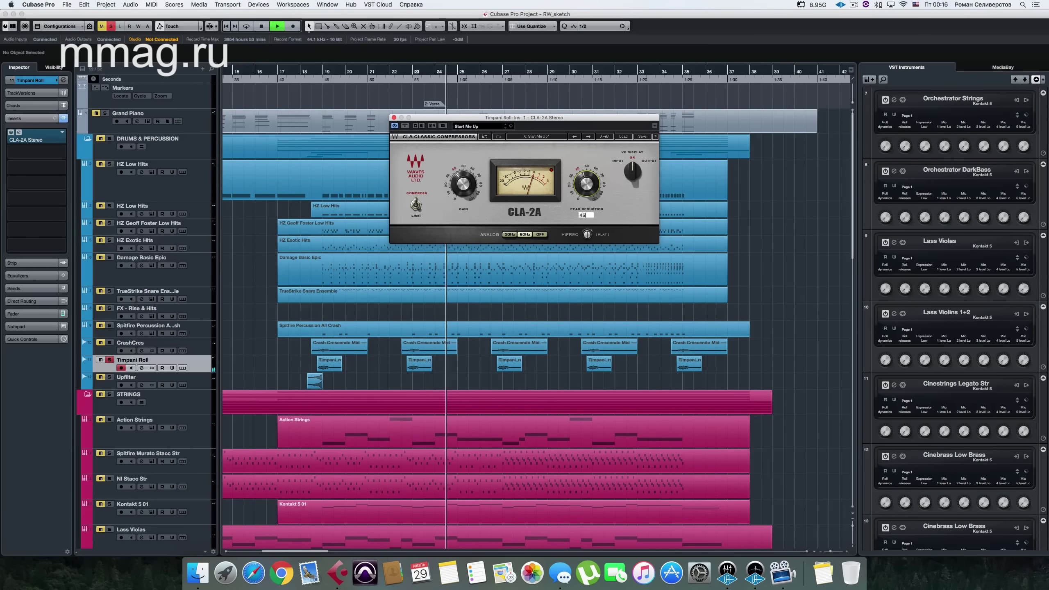
# Compare the compressed Timpani Roll with the bypassed signal by replaying the roll around bar 26
pyautogui.click(493, 72)
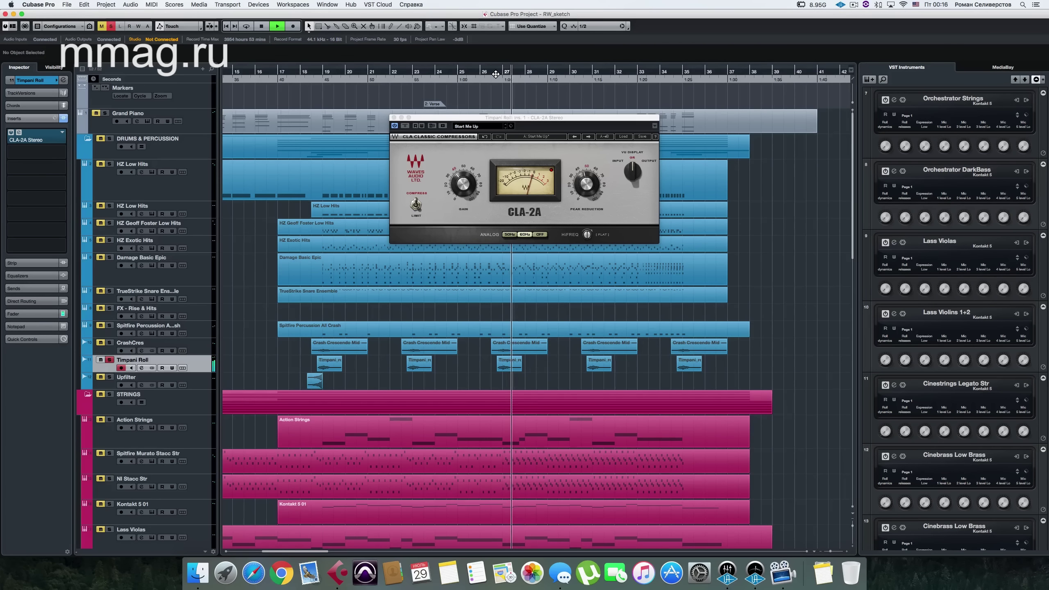
pyautogui.click(417, 126)
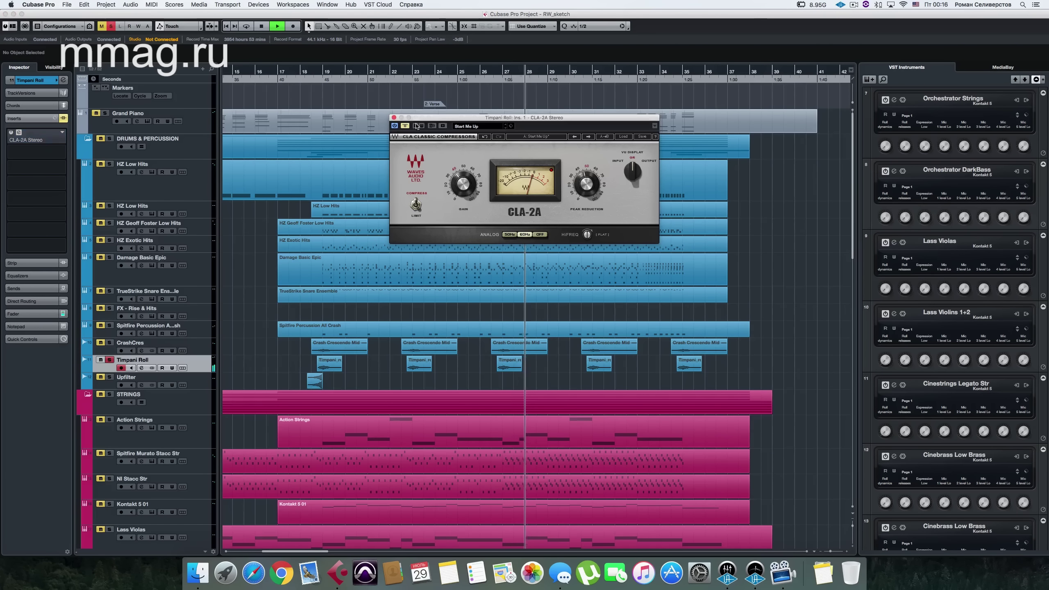
pyautogui.click(488, 72)
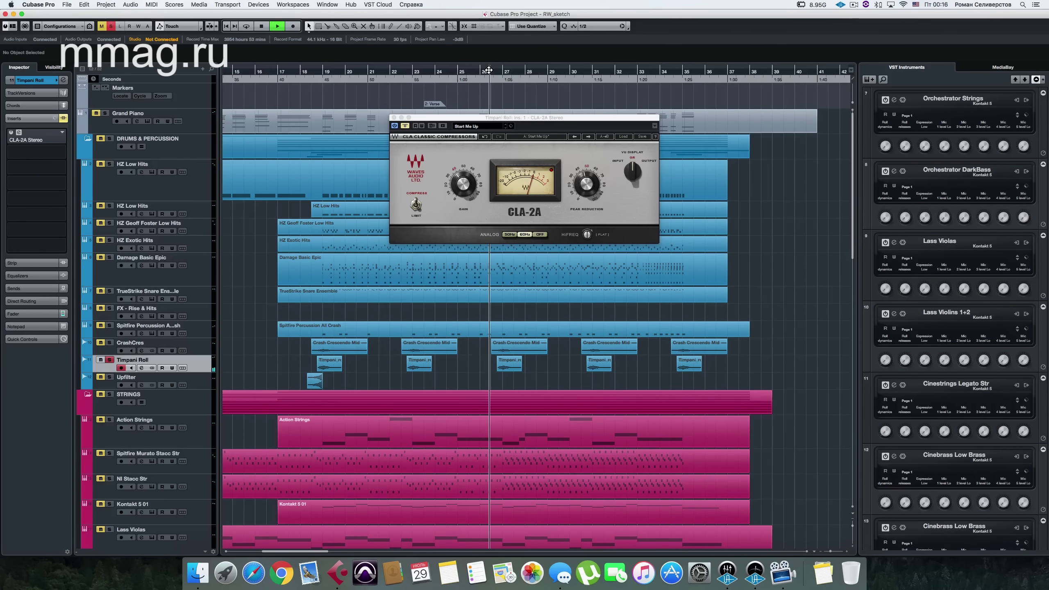
pyautogui.click(406, 127)
pyautogui.click(488, 72)
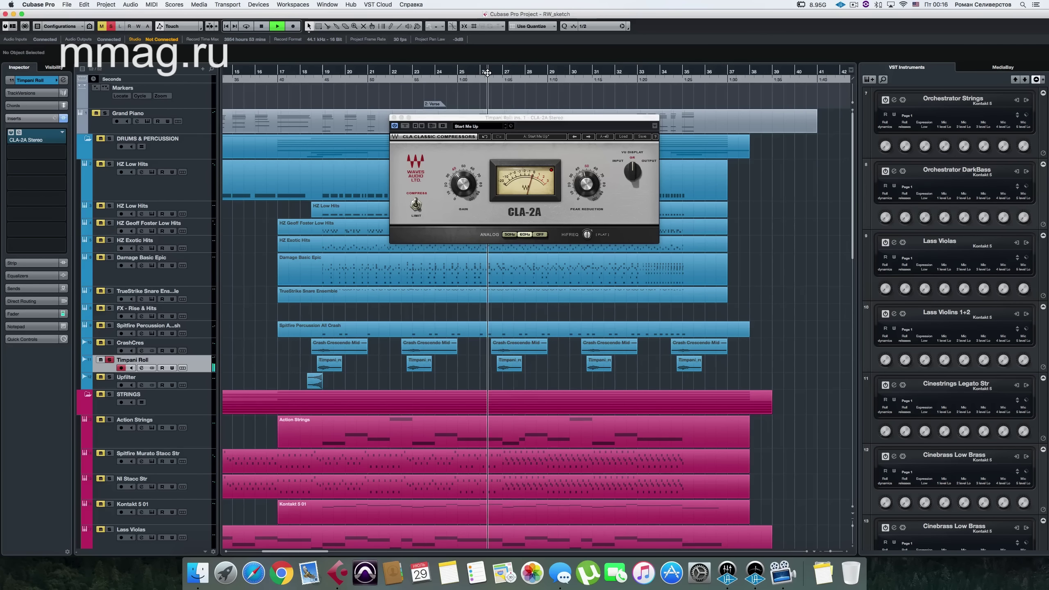
# Check the CLA-2A gain on Timpani Roll and replay the roll around bar 26 with the compressor bypassed and active, ending with playback stopped
pyautogui.click(466, 190)
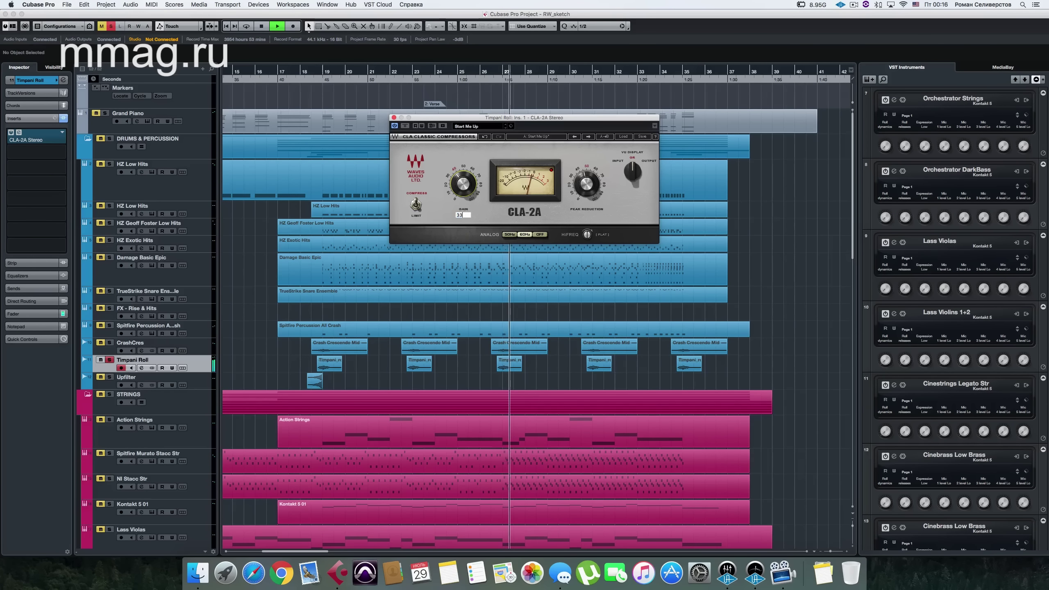
pyautogui.click(492, 72)
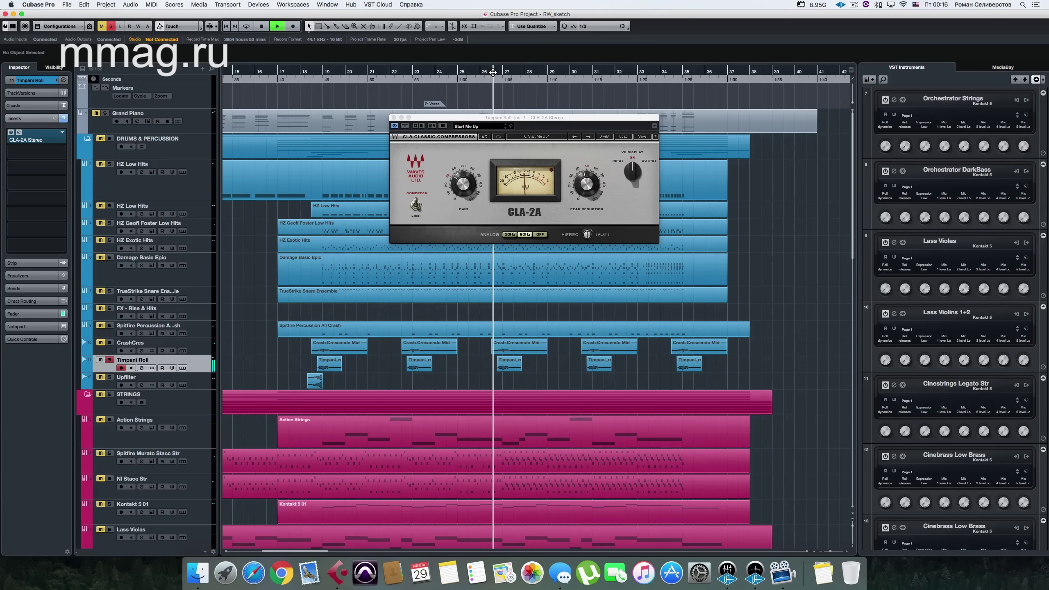
pyautogui.click(400, 131)
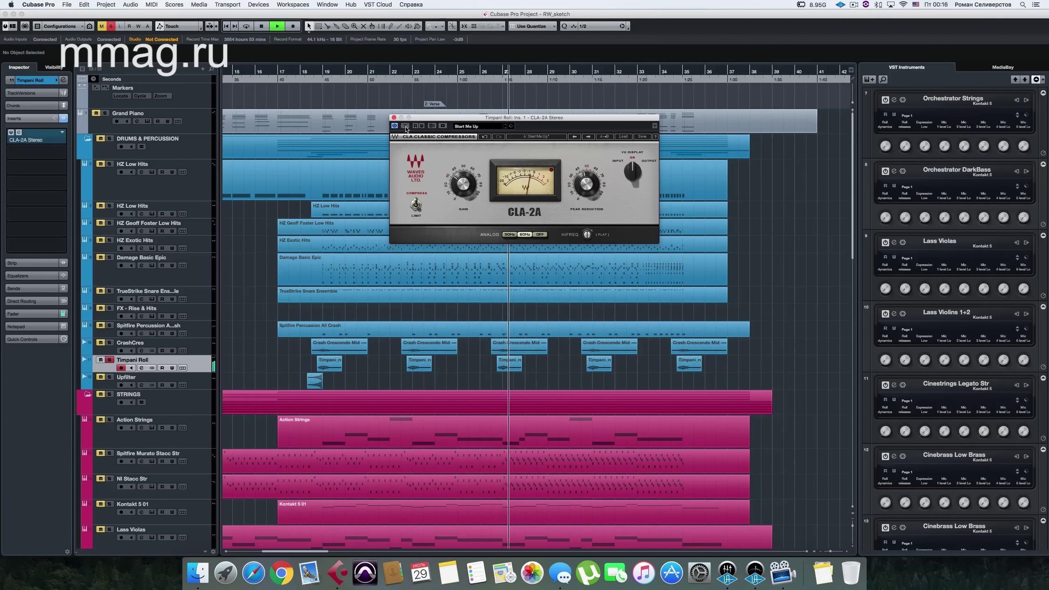
pyautogui.click(497, 75)
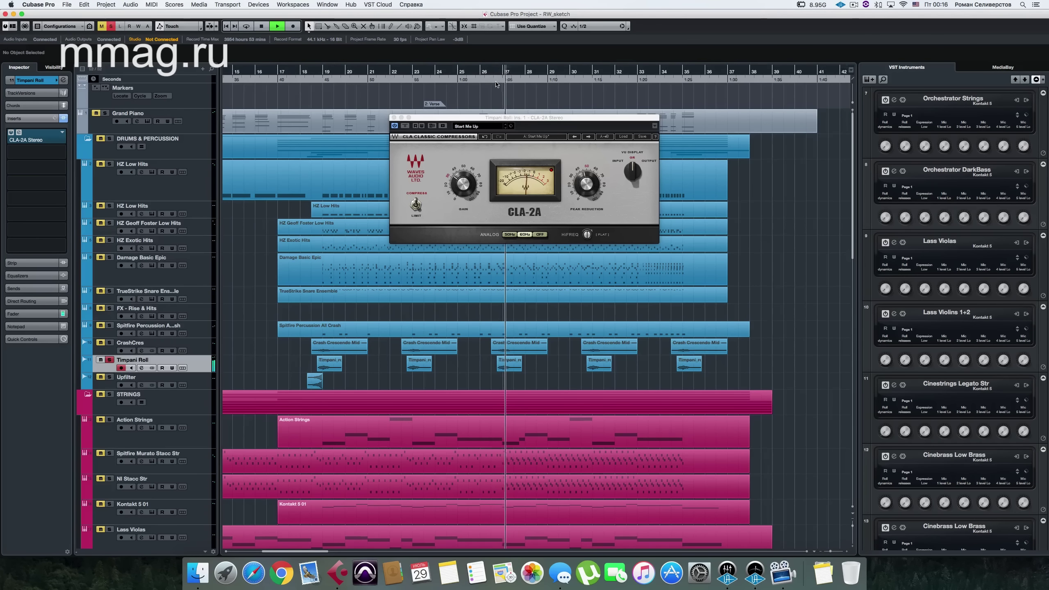
pyautogui.press('space')
# Reduce the heights of the Damage Basic Epic and first HZ Low Hits tracks to match the neighbouring percussion tracks
pyautogui.click(197, 273)
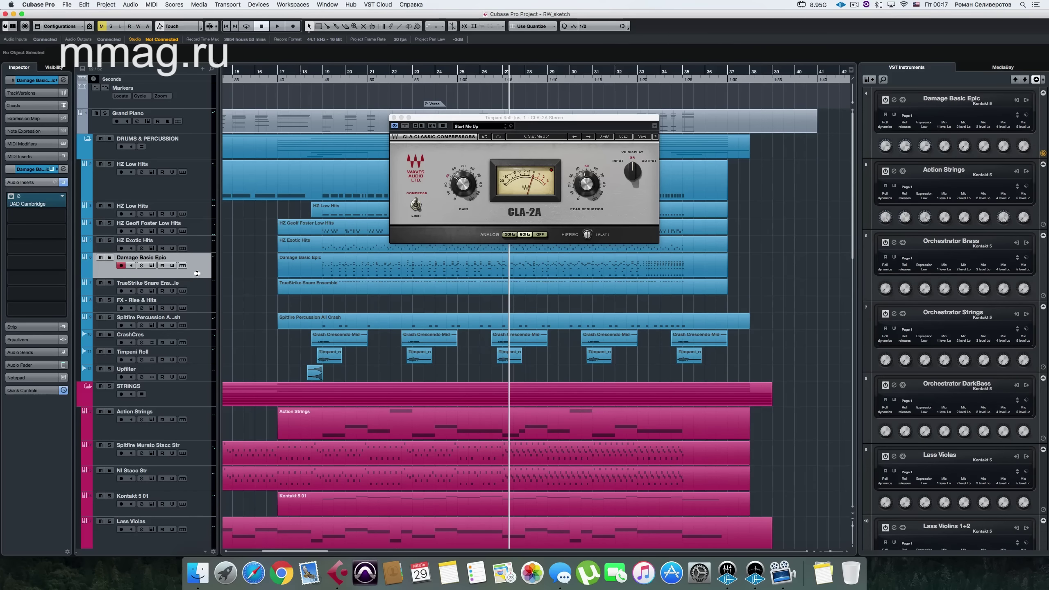
pyautogui.moveTo(197, 273); pyautogui.dragTo(197, 272)
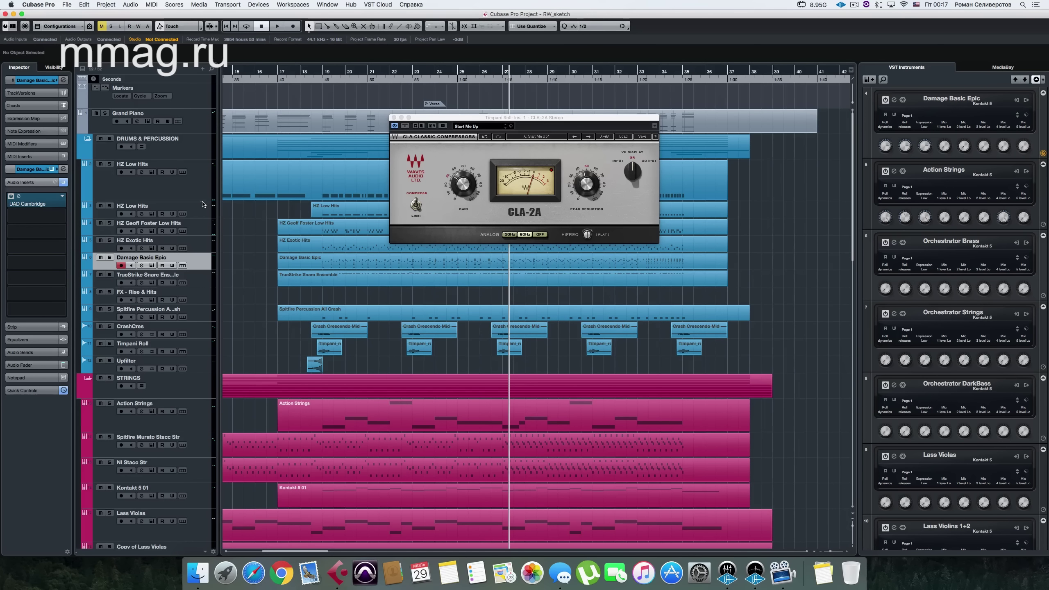
pyautogui.moveTo(202, 200); pyautogui.dragTo(201, 180)
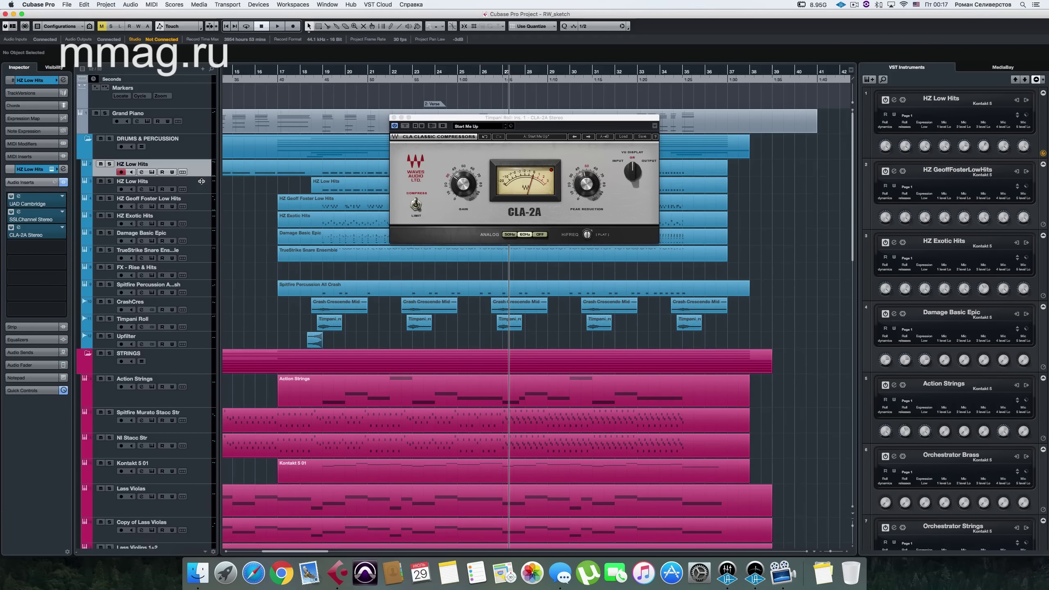
# Play the soloed percussion tracks from around bar 18, set the Timpani Roll volume to 0.00, and stop after listening to the balance
pyautogui.click(302, 72)
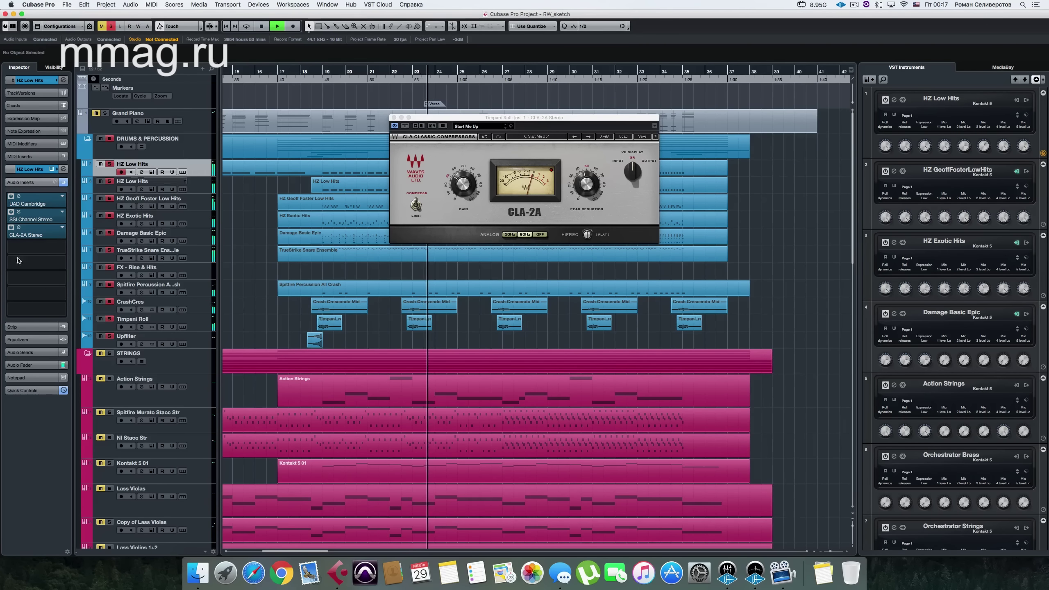
pyautogui.click(187, 319)
pyautogui.doubleClick(62, 113)
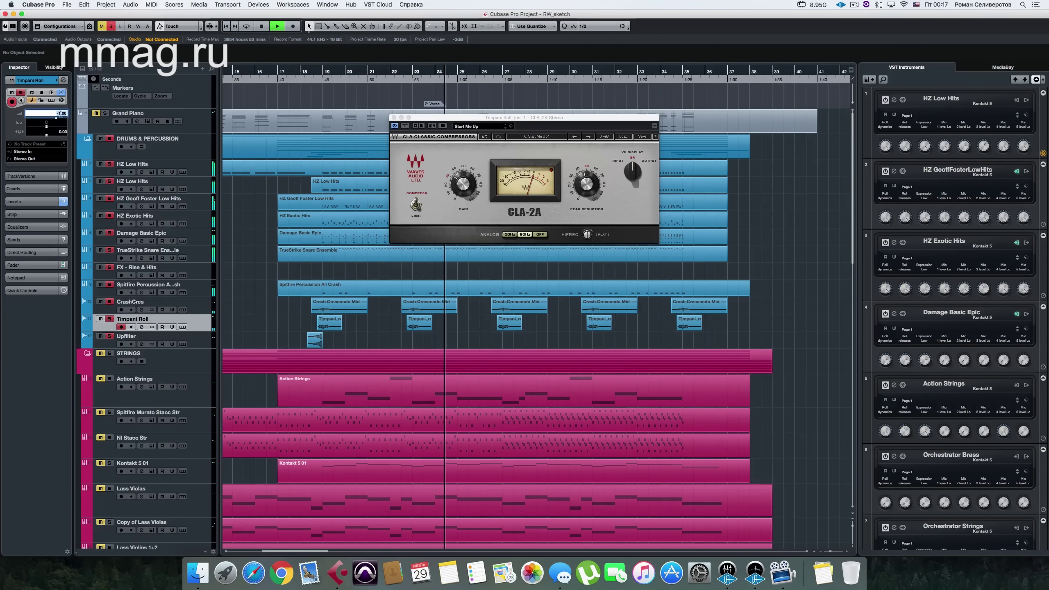
pyautogui.write('0')
pyautogui.press('Return')
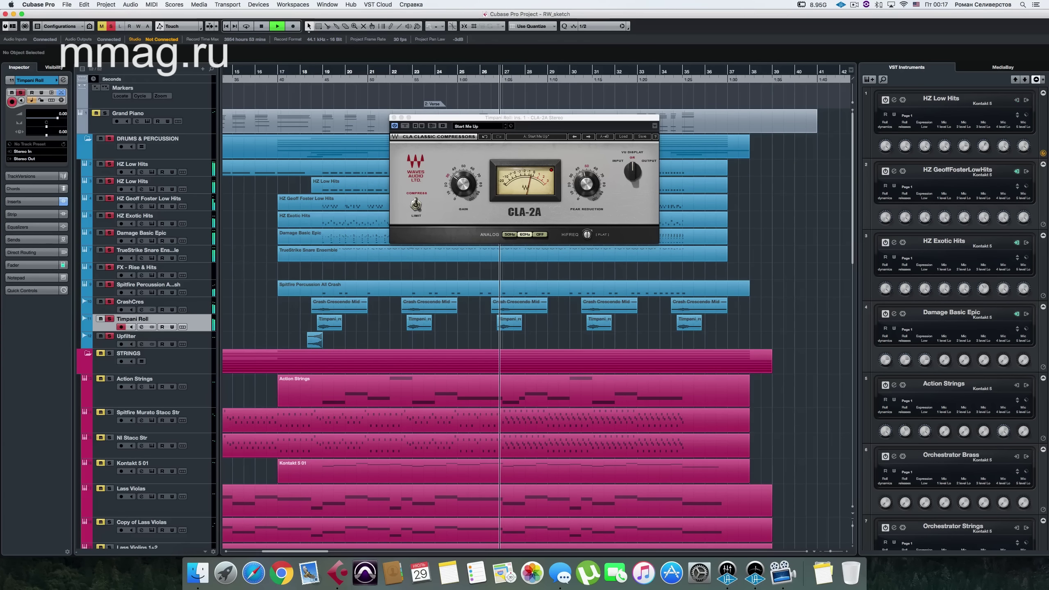
pyautogui.press('space')
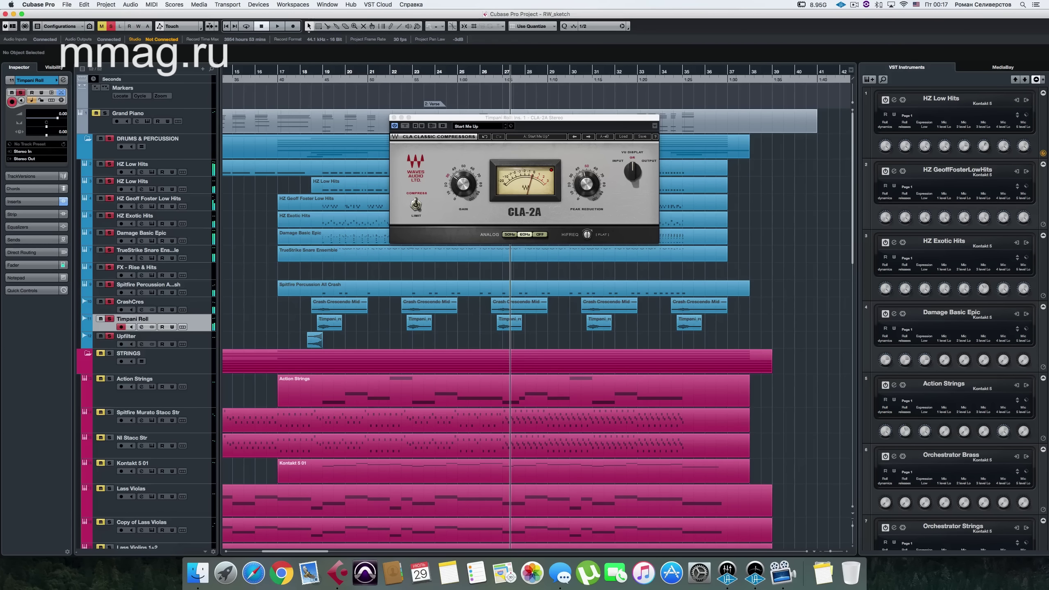